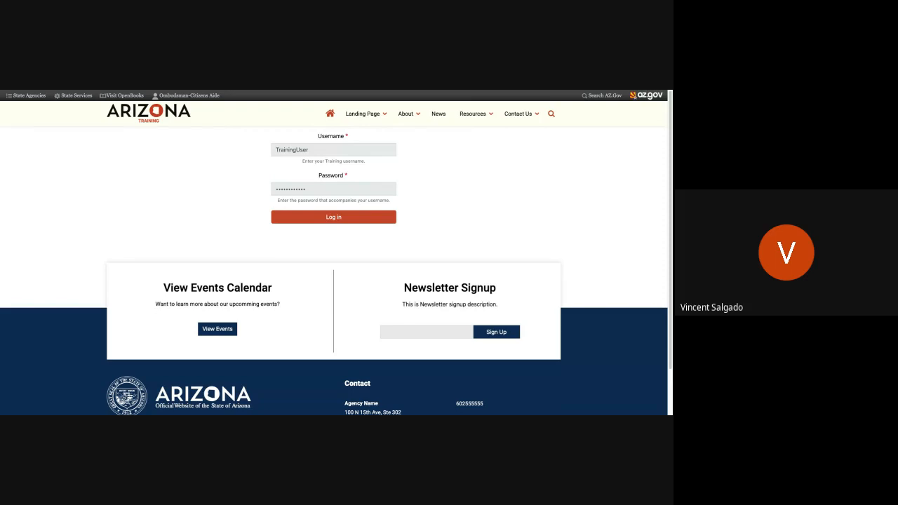
Log in to the training site with the prefilled username and password.
click(333, 188)
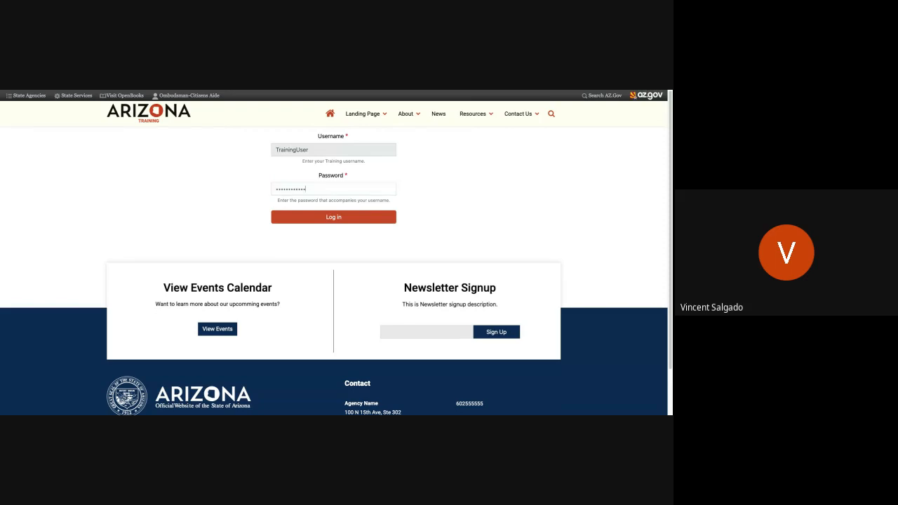
click(333, 216)
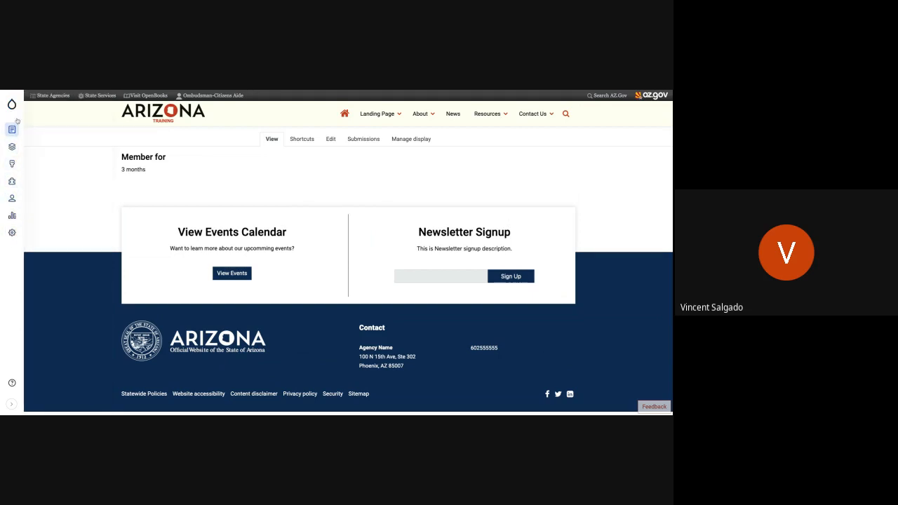
Examine the home page and the Tools, Content, Structure and Reports sections of the administration menu.
mouse_move(17, 108)
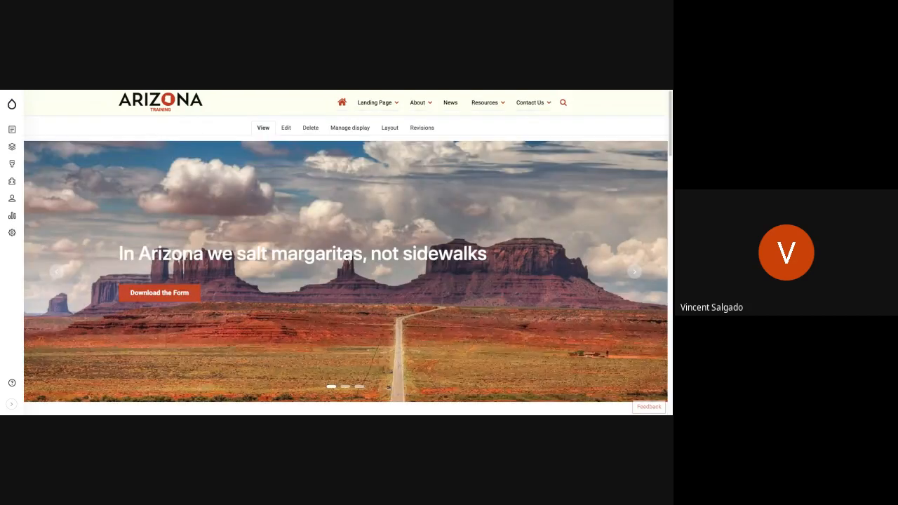
scroll(211, 249, down, 2)
scroll(211, 248, up, 3)
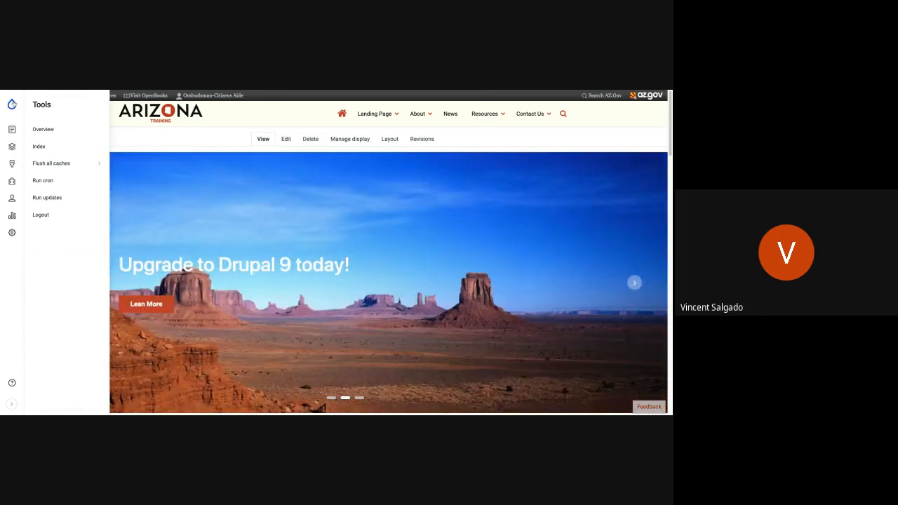
click(12, 104)
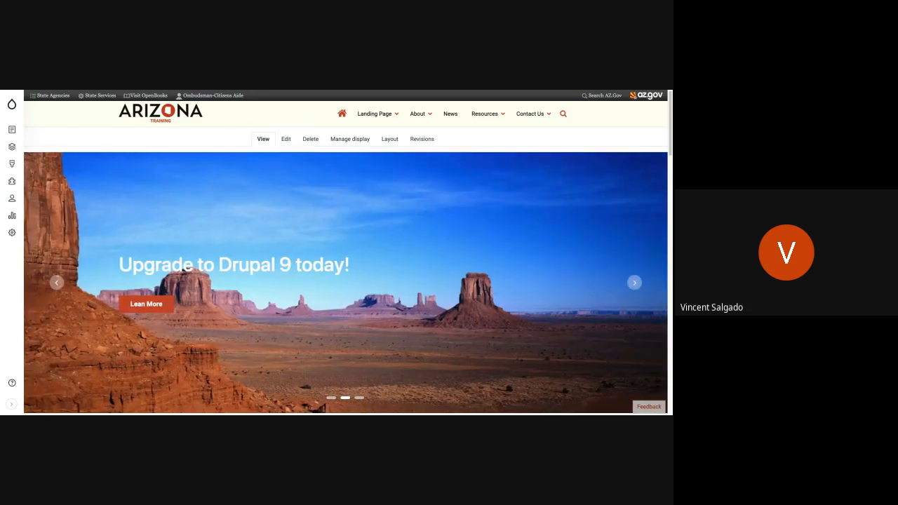
mouse_move(12, 131)
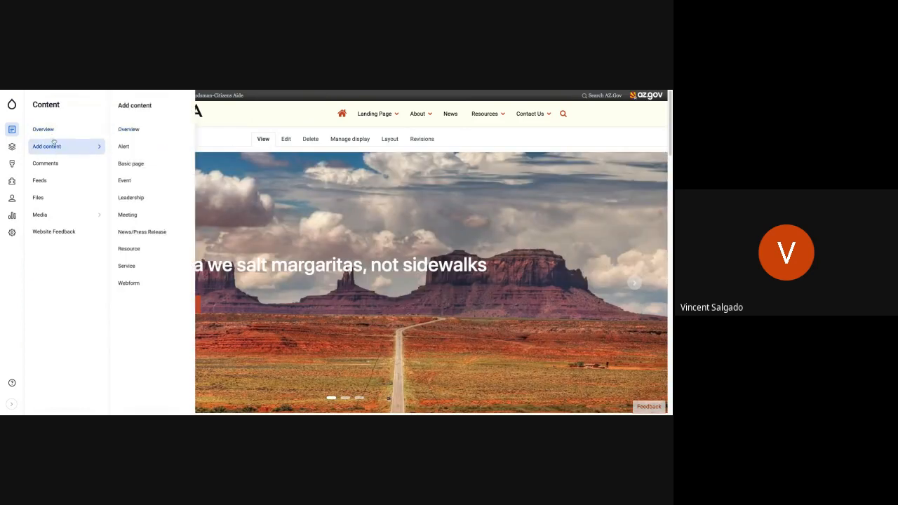
click(12, 146)
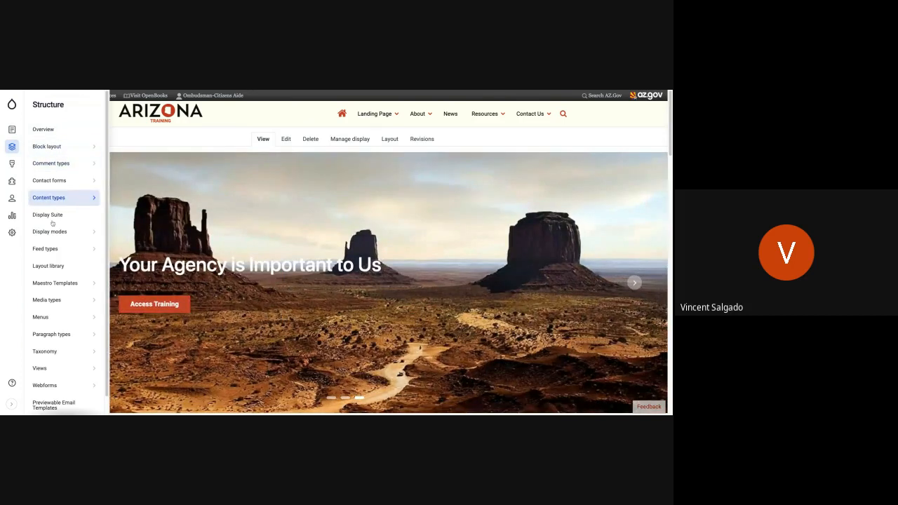
scroll(50, 224, down, 1)
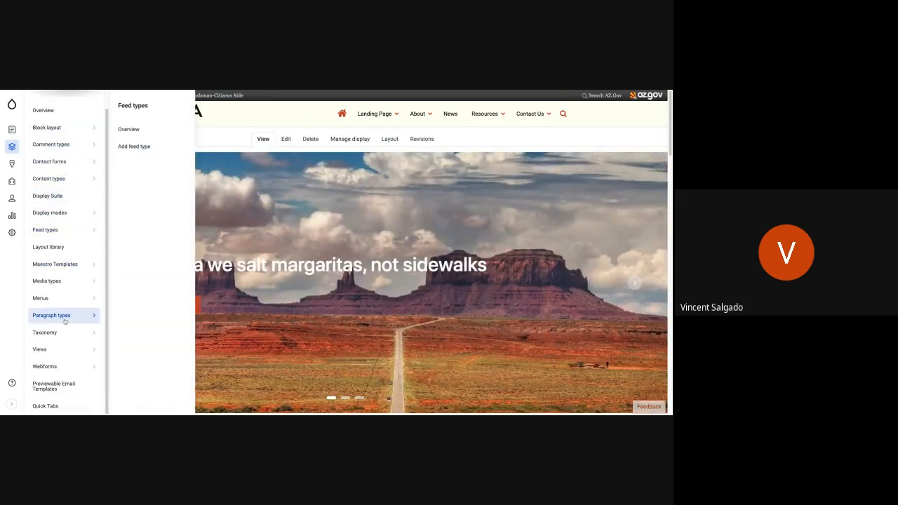
mouse_move(57, 333)
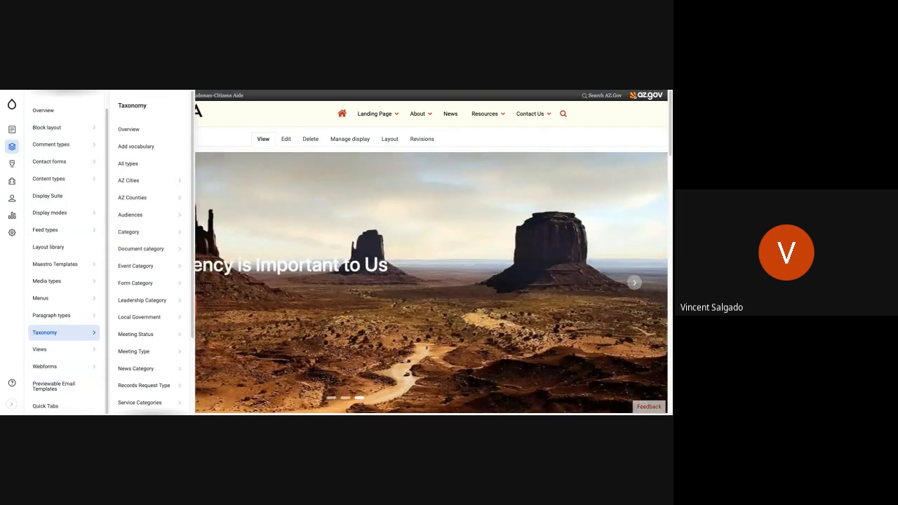
click(57, 365)
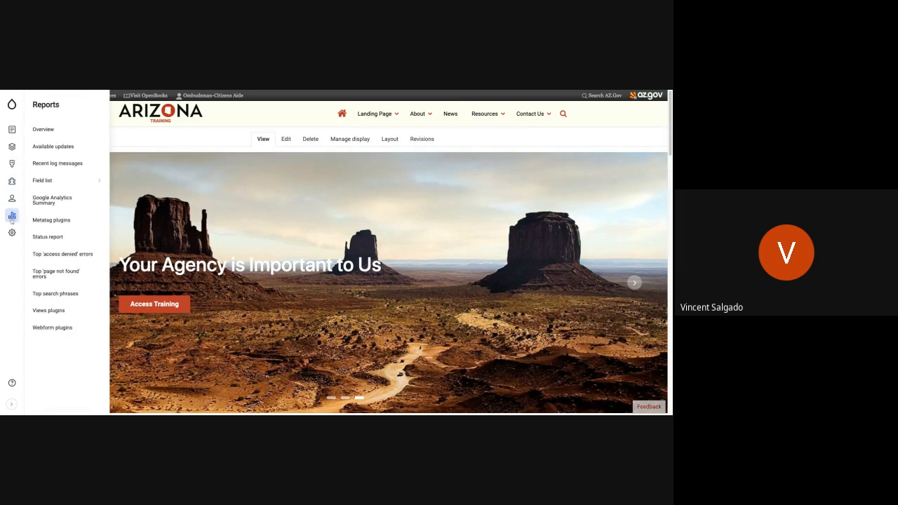
mouse_move(12, 235)
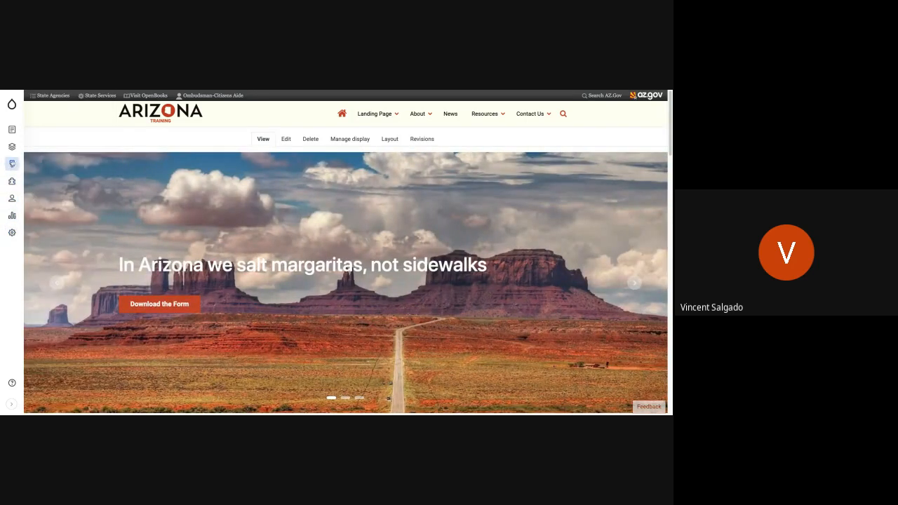
mouse_move(12, 130)
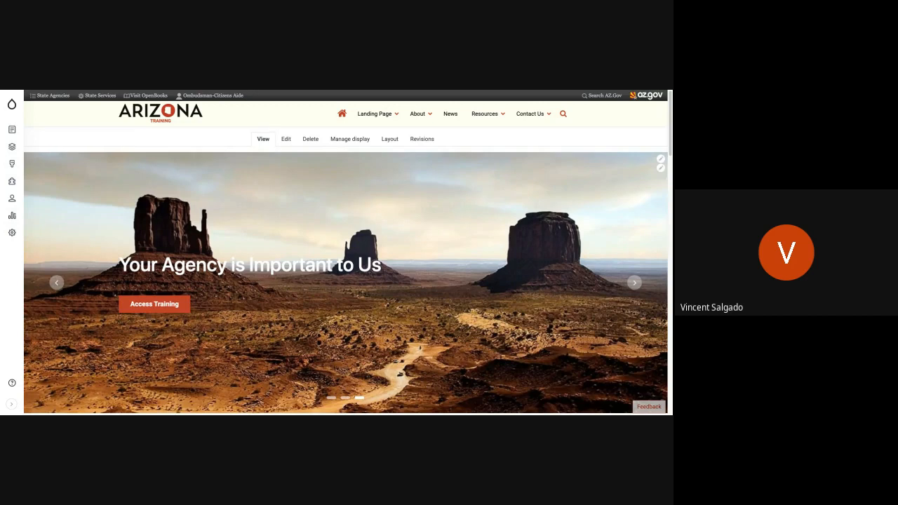
Open the site's content overview and look through the listed content.
scroll(343, 220, down, 5)
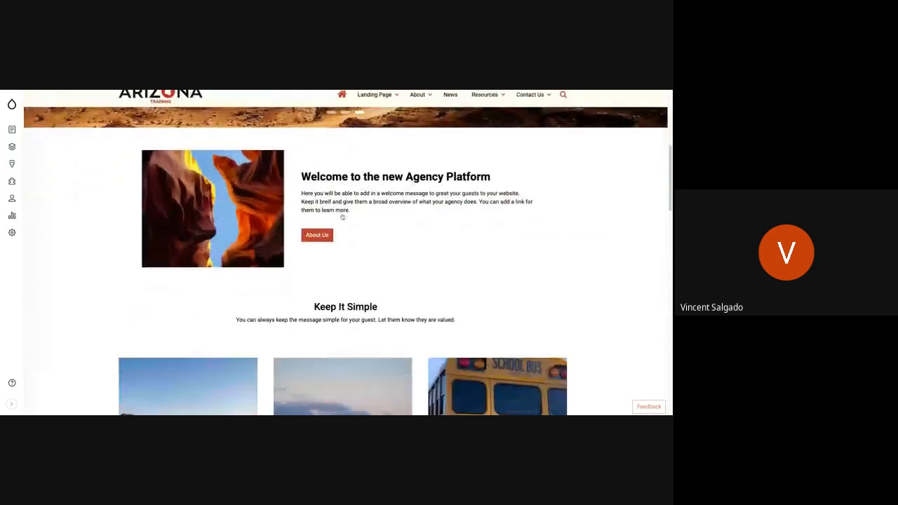
scroll(343, 219, up, 4)
scroll(343, 220, up, 1)
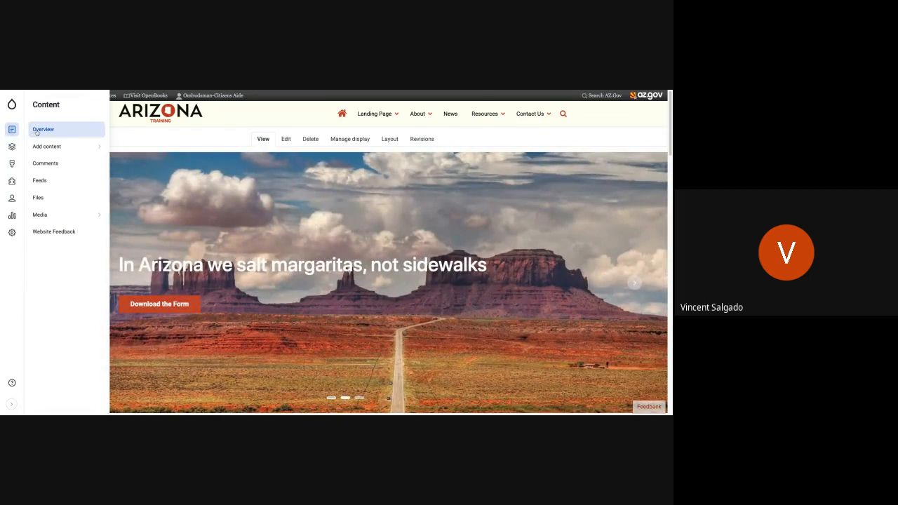
click(37, 133)
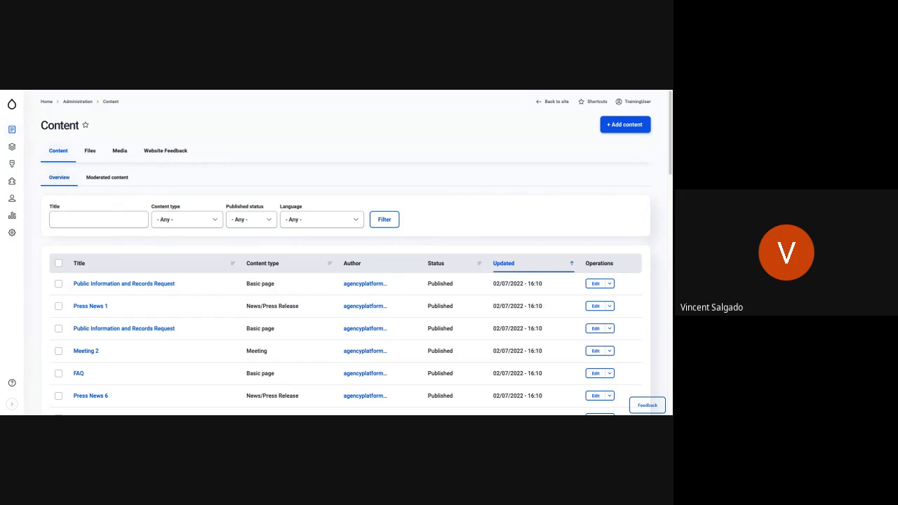
scroll(141, 340, down, 1)
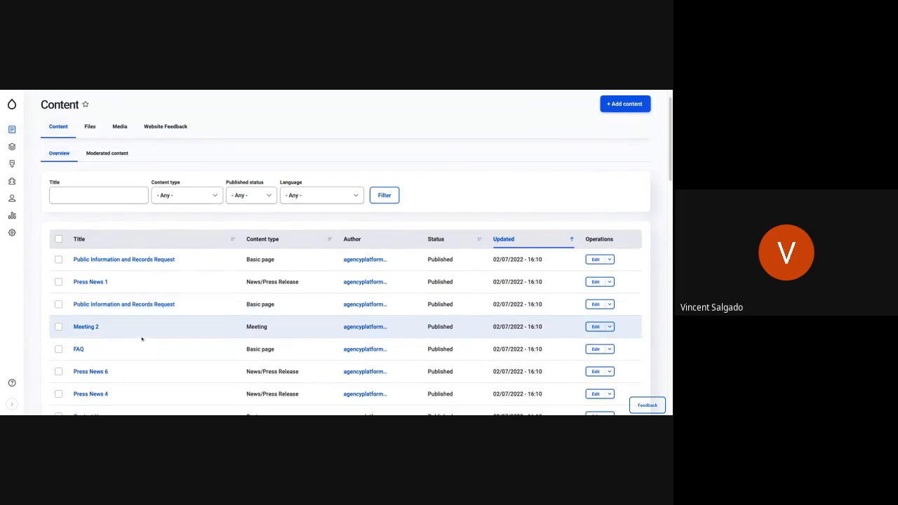
scroll(141, 339, down, 5)
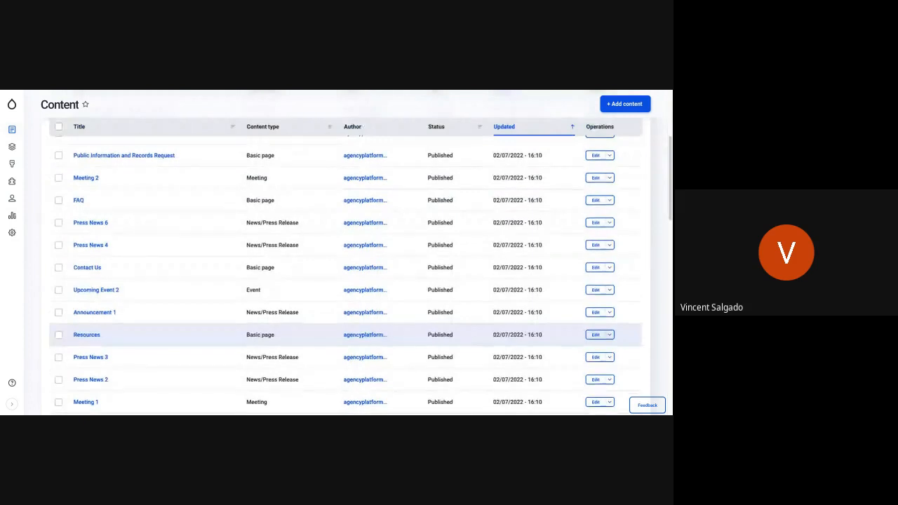
scroll(141, 339, down, 2)
scroll(141, 339, up, 6)
scroll(141, 339, up, 3)
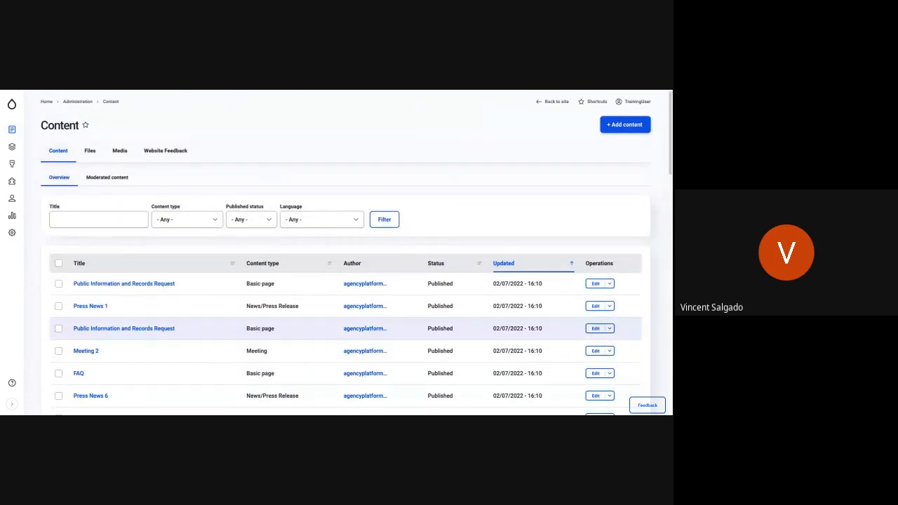
Filter the content list by the title "Public".
click(81, 219)
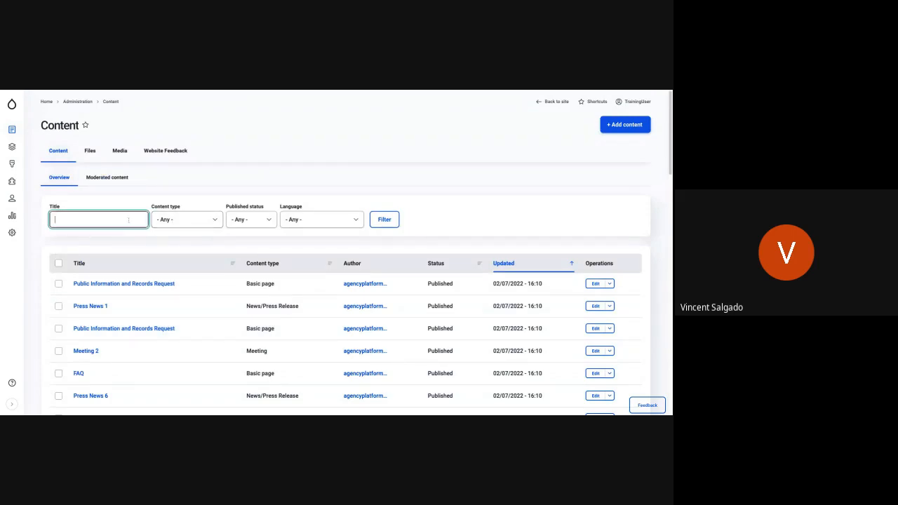
text(Public)
key(Return)
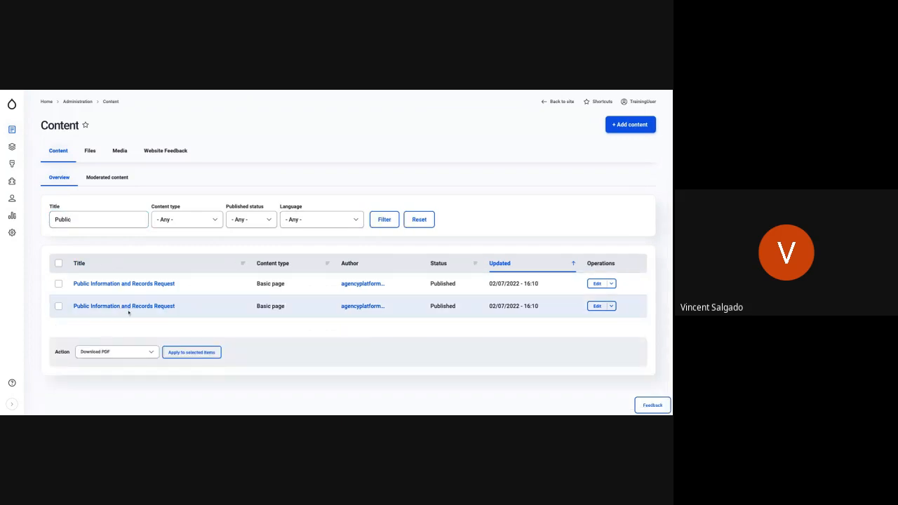
Clear the title filter and filter the content list by the Resource content type.
double_click(112, 219)
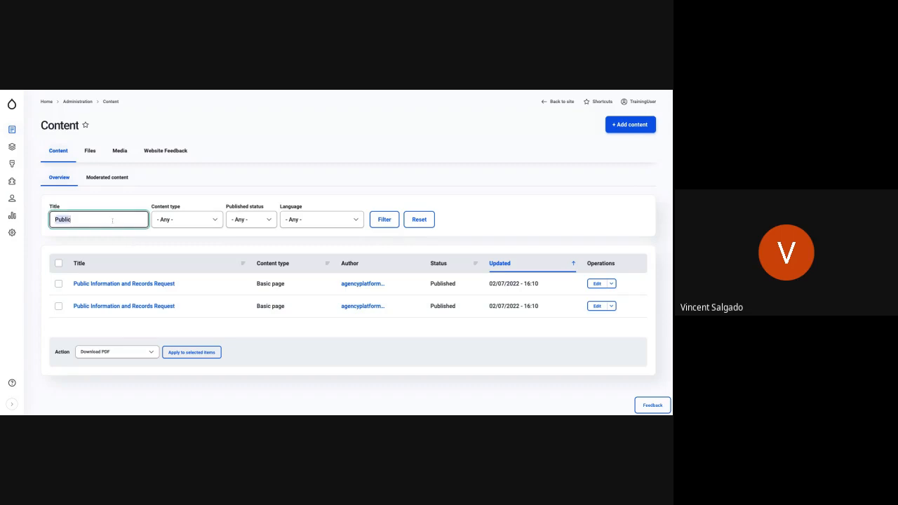
key(BackSpace)
click(186, 219)
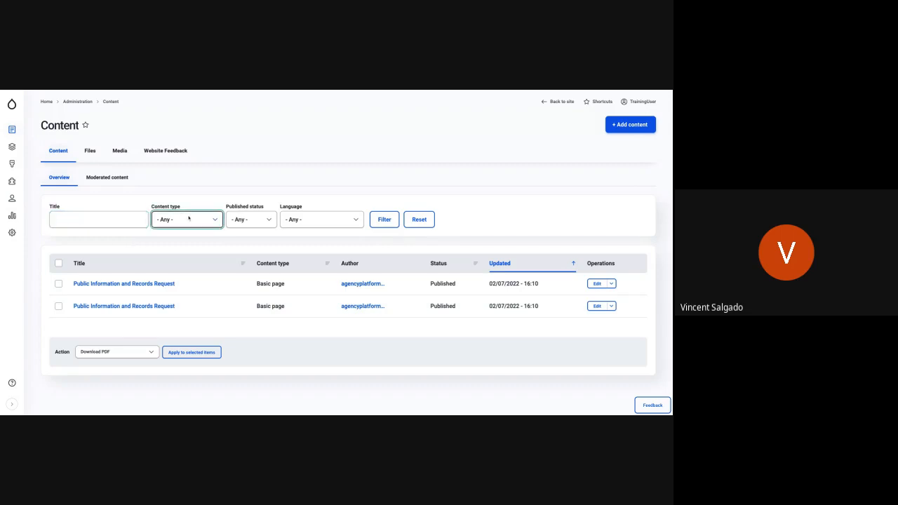
click(184, 308)
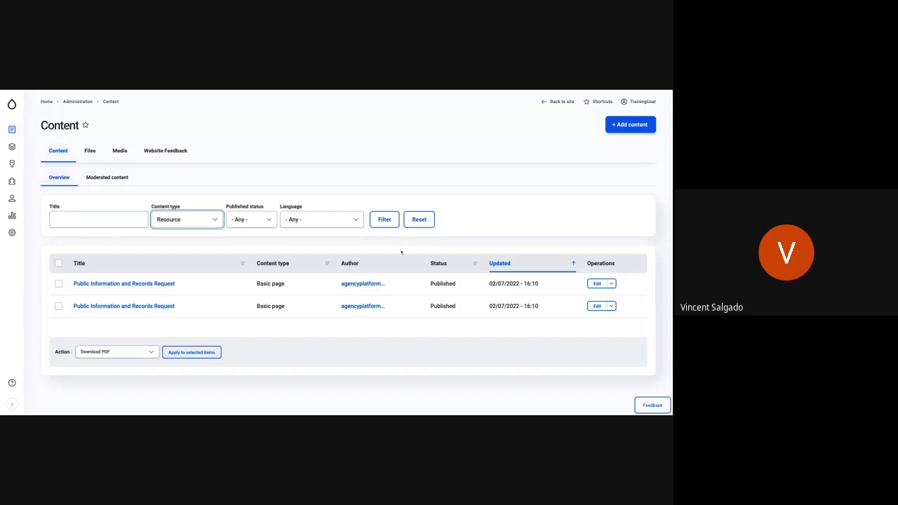
click(385, 219)
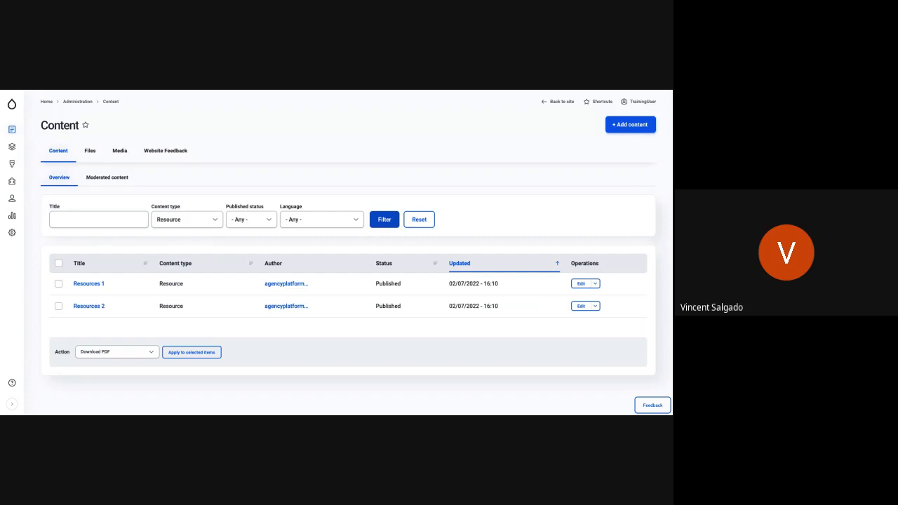
Filter the content list by the Basic page content type.
click(209, 220)
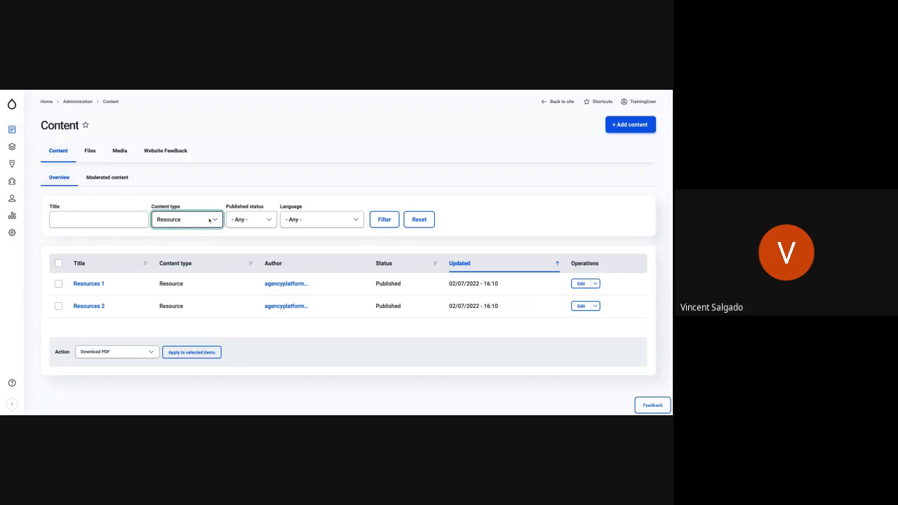
click(170, 204)
click(384, 220)
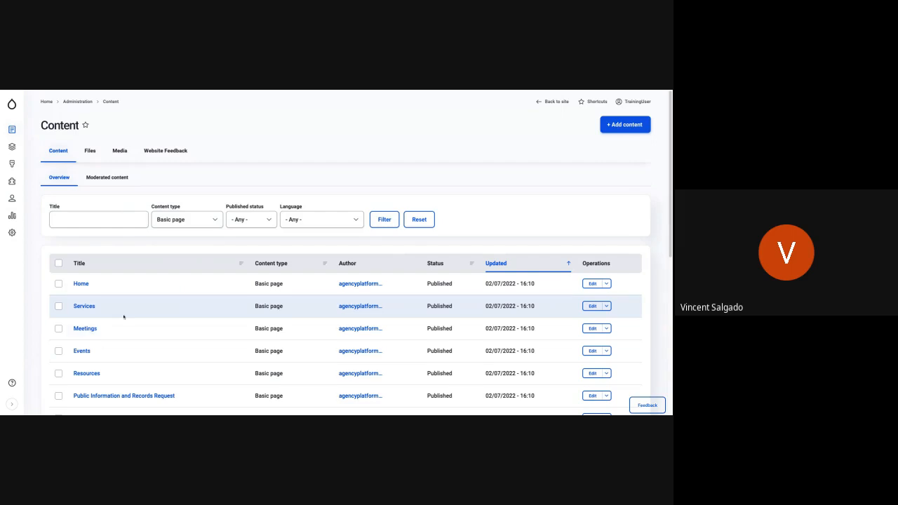
Examine the titles of the basic pages in the filtered content list.
scroll(124, 321, down, 3)
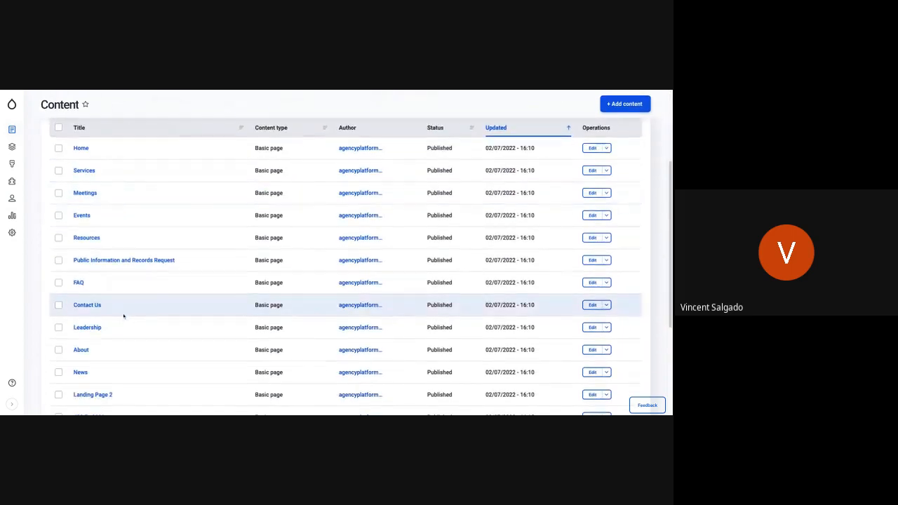
scroll(344, 316, up, 3)
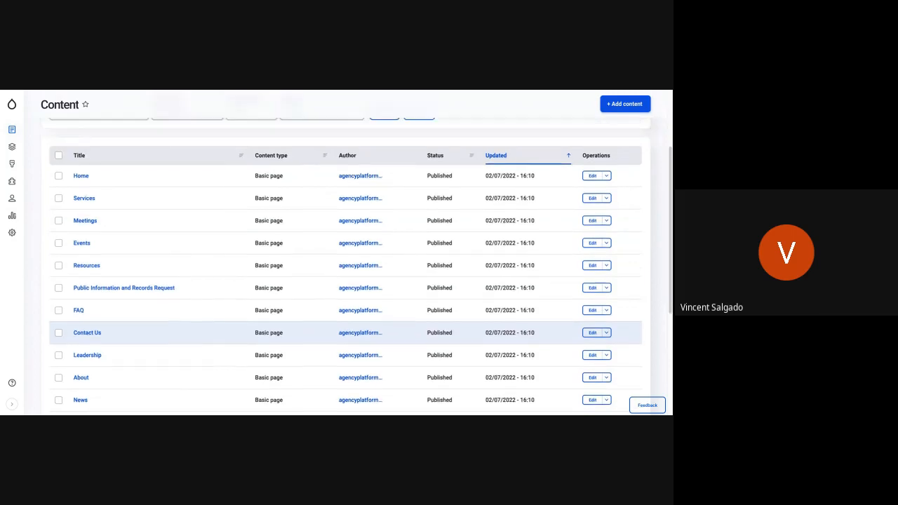
scroll(344, 315, up, 1)
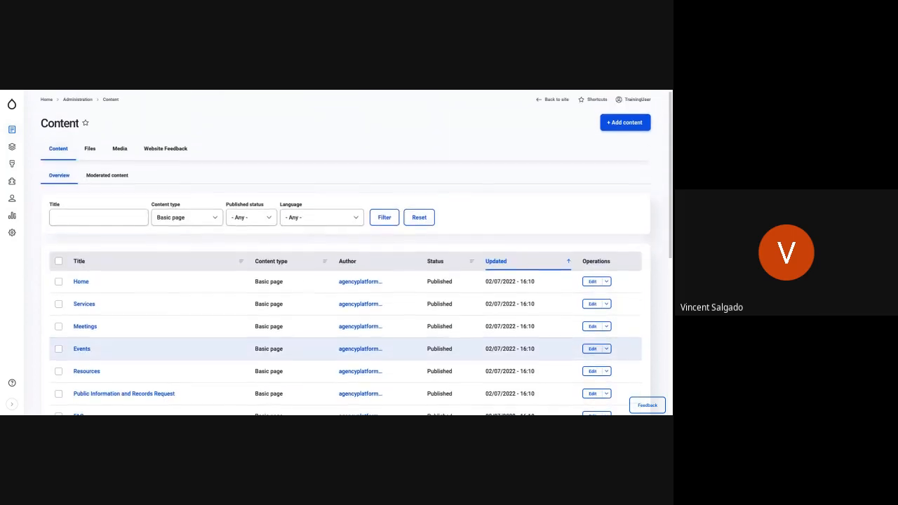
scroll(343, 306, down, 5)
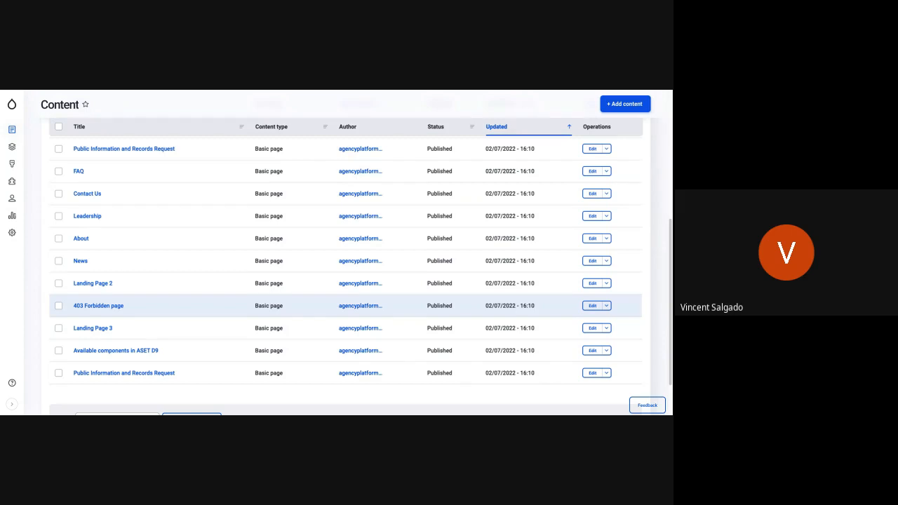
scroll(166, 280, up, 5)
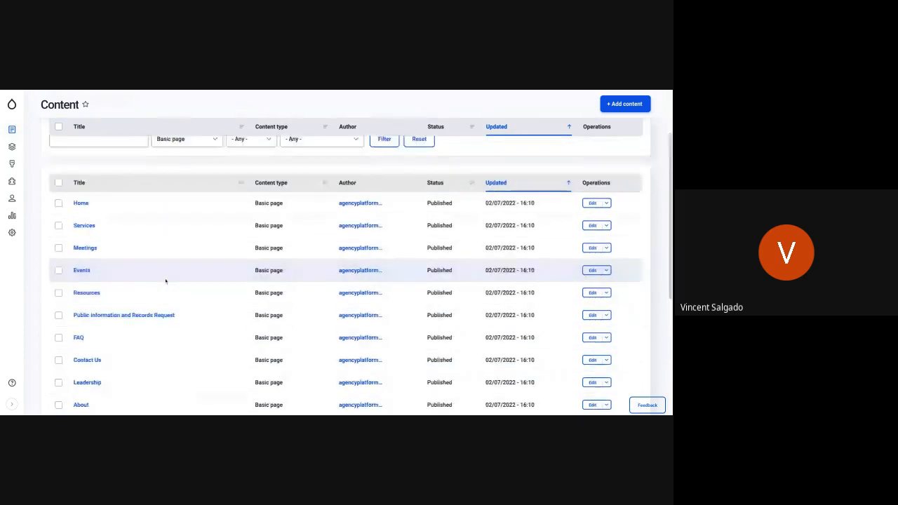
scroll(166, 280, down, 6)
scroll(166, 280, down, 1)
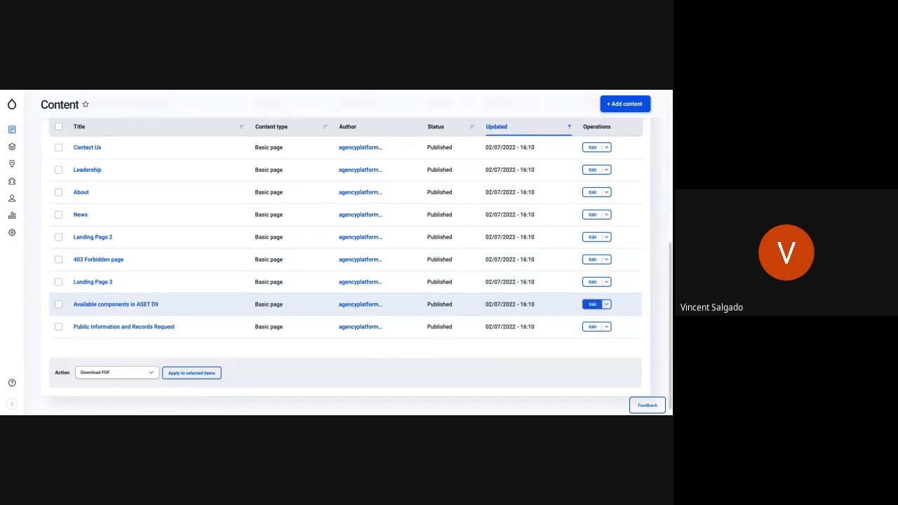
scroll(221, 273, up, 5)
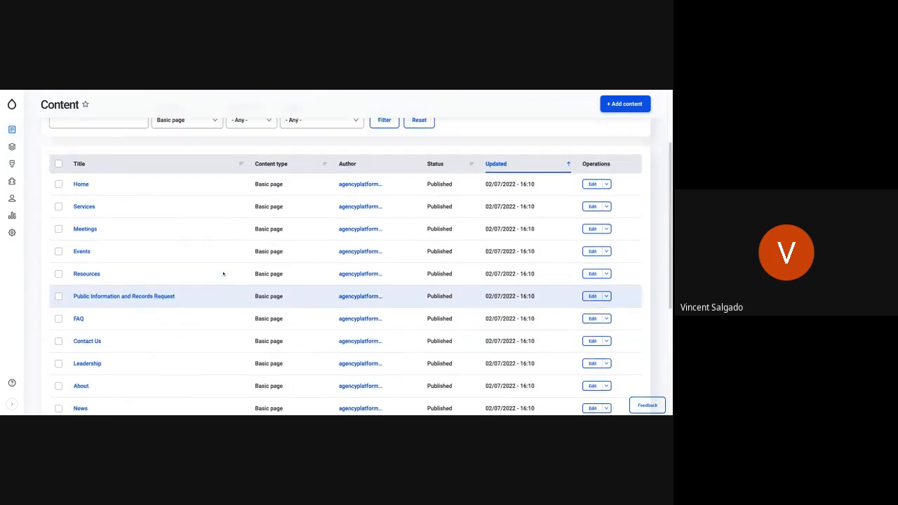
mouse_move(9, 107)
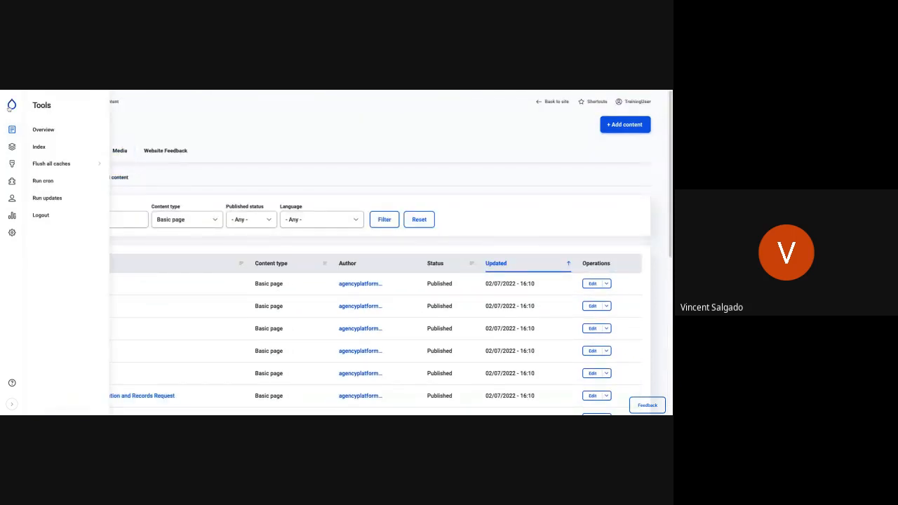
Go to the site's home page, then open the Contact Us page for editing and enter its empty body field.
click(9, 107)
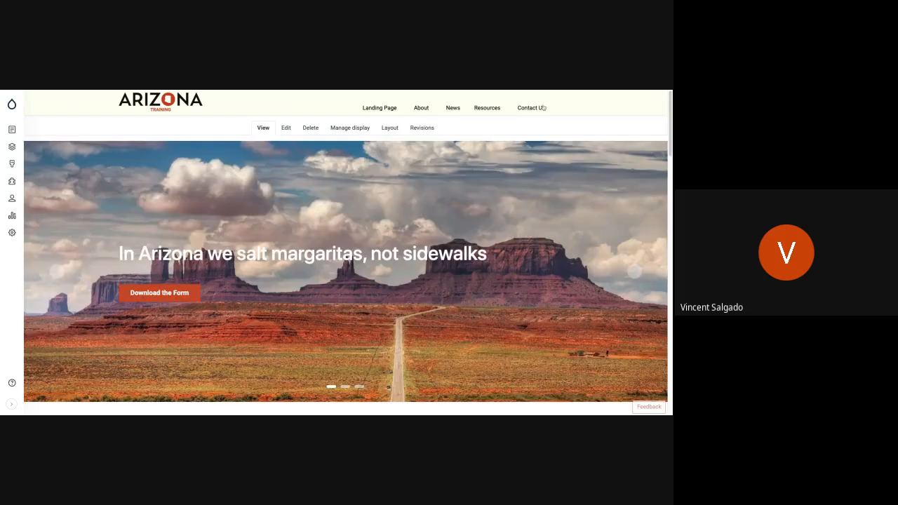
mouse_move(534, 111)
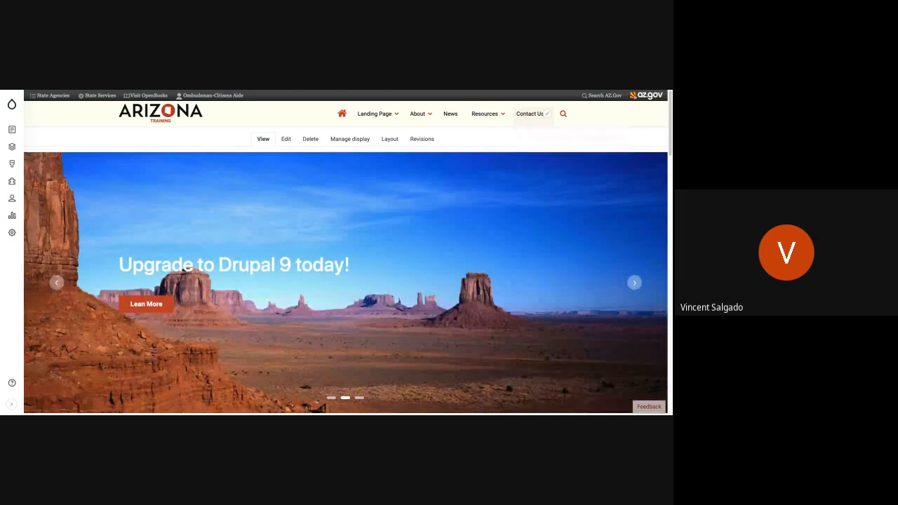
click(529, 114)
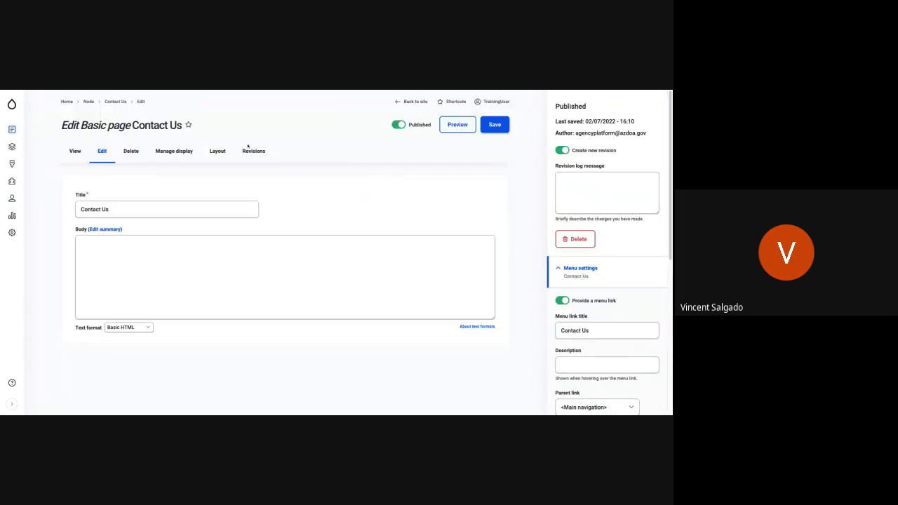
click(127, 279)
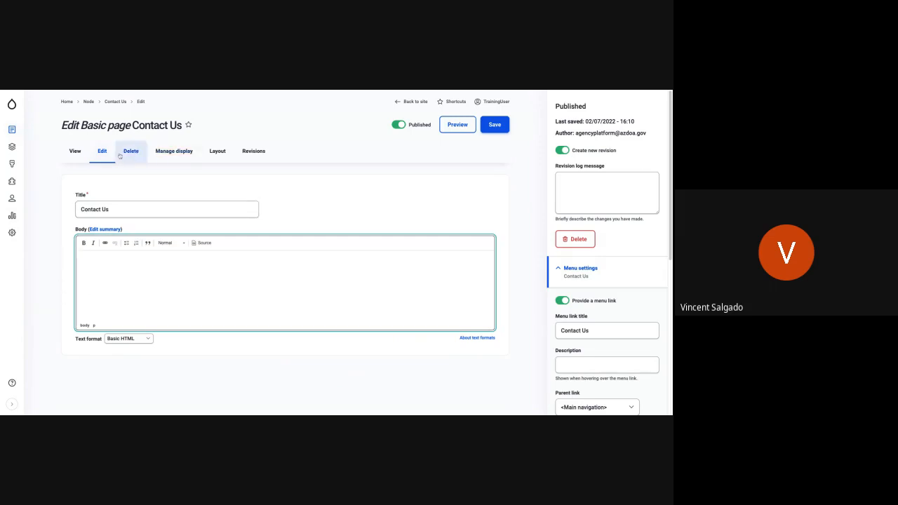
Open the layout of the Contact Us page and examine its banner, message form and mailing address sections.
click(219, 151)
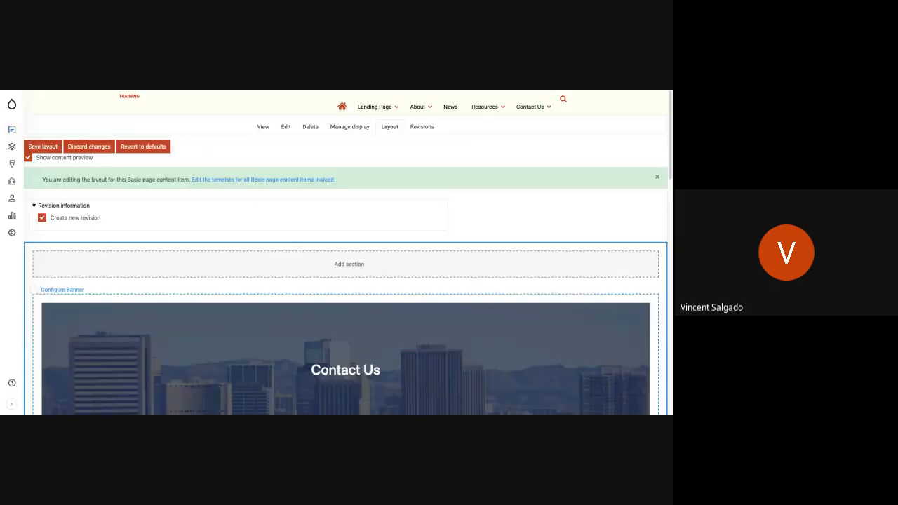
scroll(241, 287, down, 5)
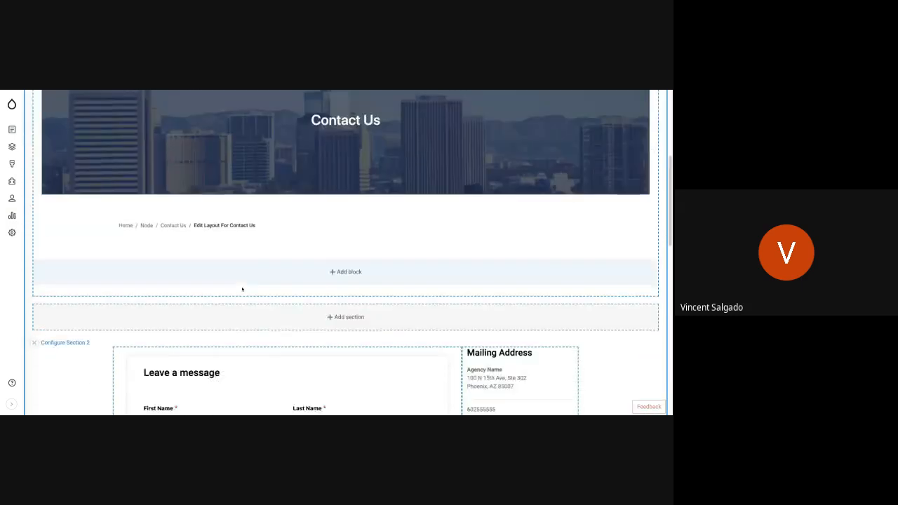
scroll(539, 198, down, 1)
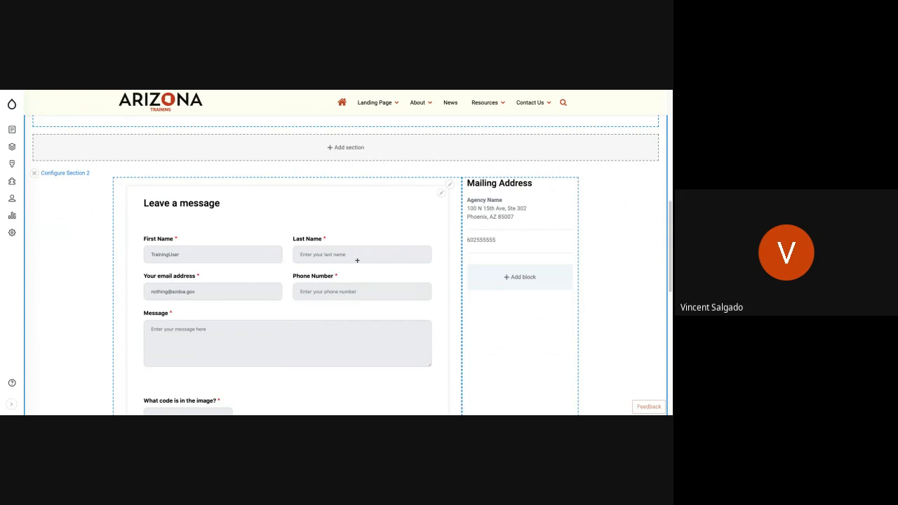
scroll(352, 306, down, 4)
scroll(352, 304, up, 4)
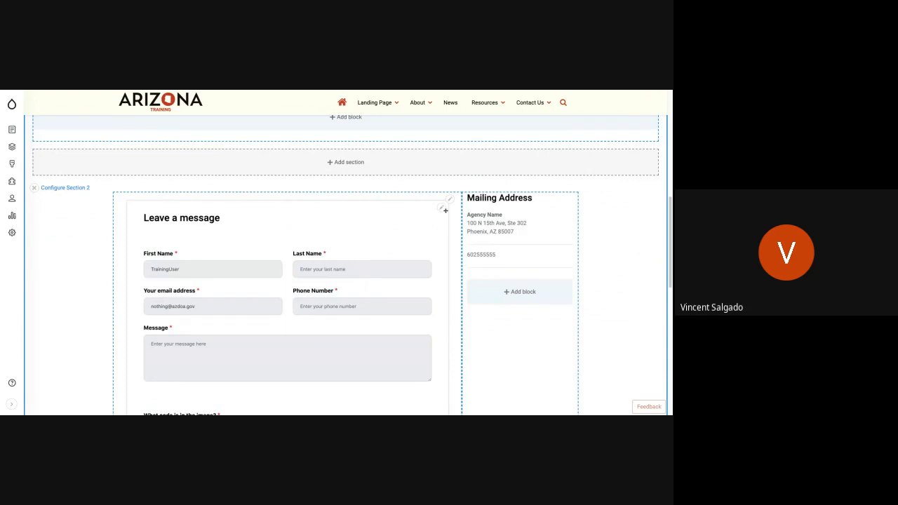
Look at the contextual options of the Leave a message and Mailing Address blocks in the Contact Us layout.
click(442, 209)
click(448, 200)
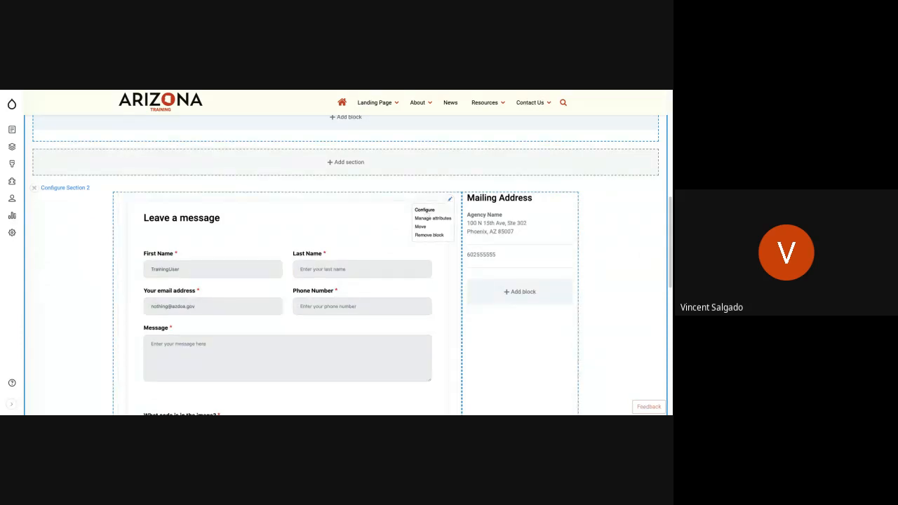
click(566, 201)
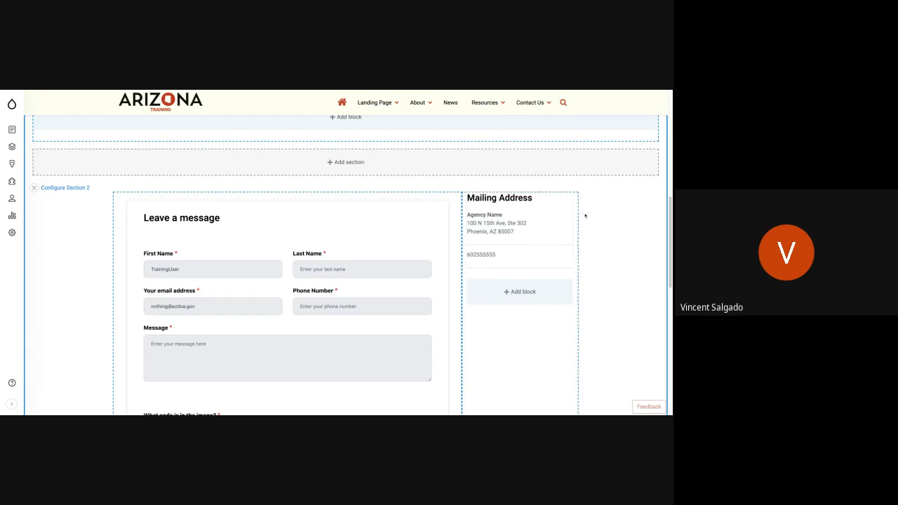
Return to the home page and open the "Welcome to the new Agency Platform" block for editing.
scroll(585, 215, up, 2)
scroll(585, 215, up, 5)
mouse_move(364, 120)
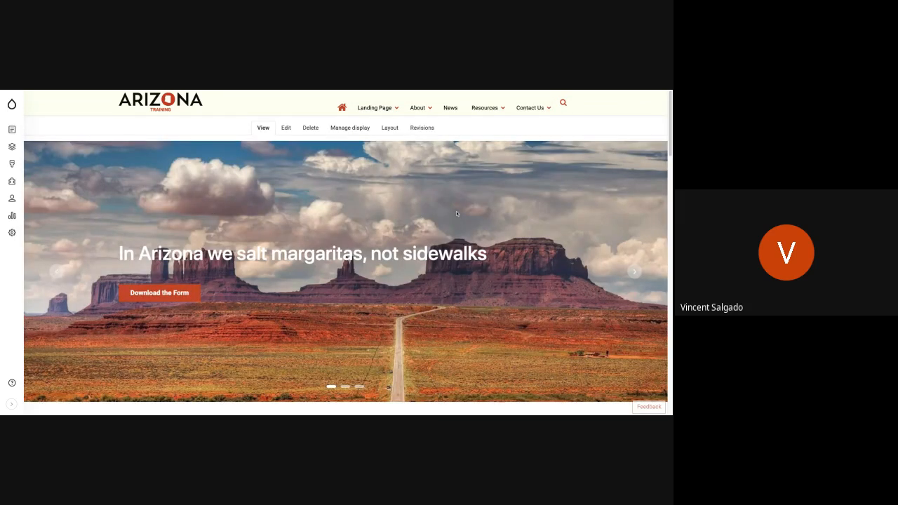
scroll(456, 213, down, 3)
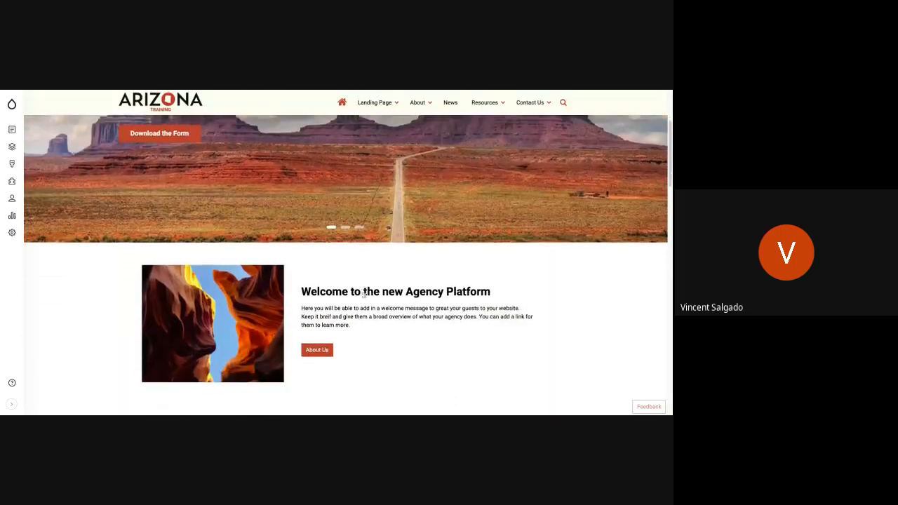
scroll(410, 243, down, 2)
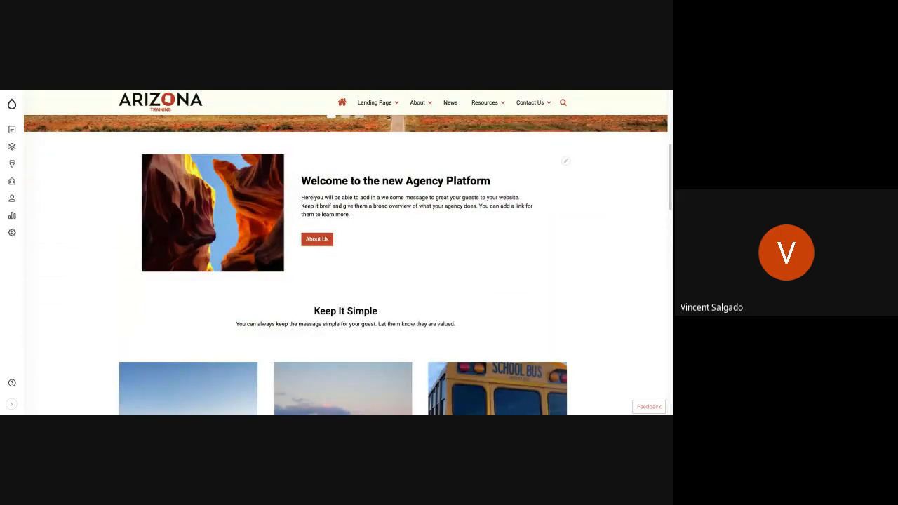
click(567, 163)
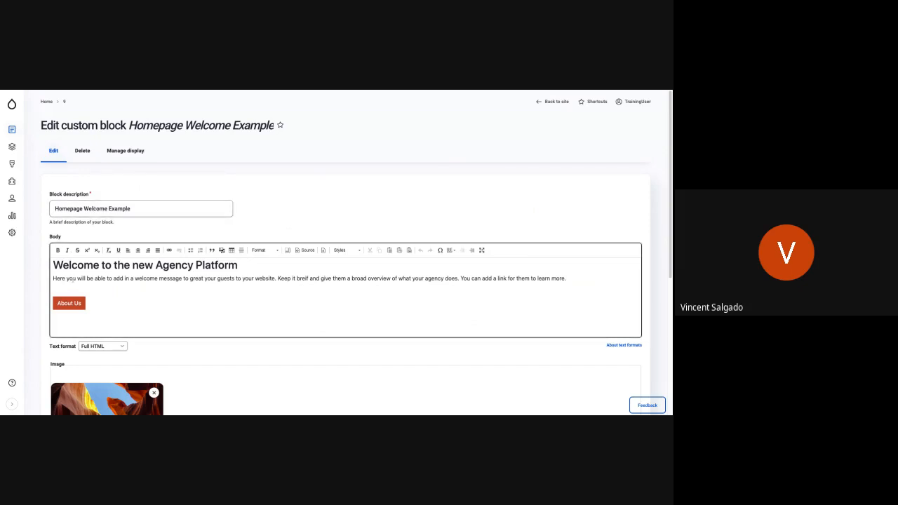
Correct the misspelled word "breif" to "brief" in the welcome block's body text and save the block.
drag(72, 280, 255, 279)
click(255, 279)
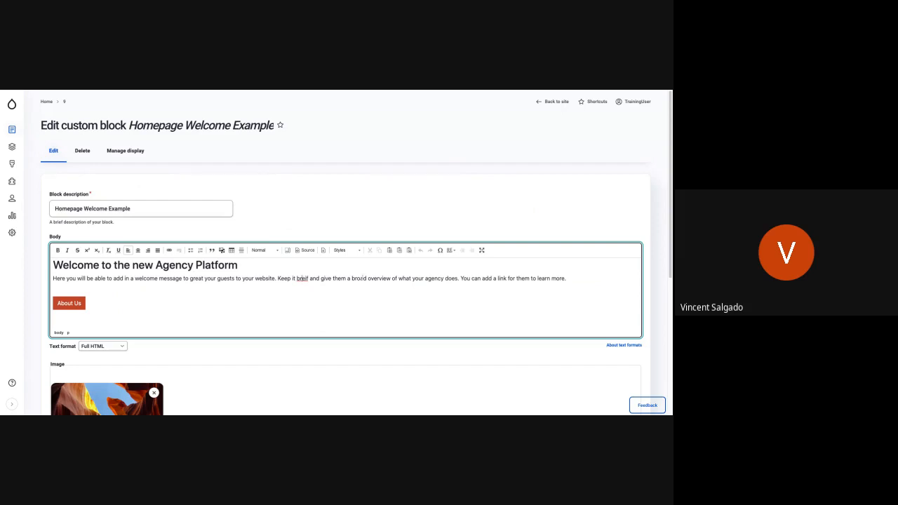
right_click(303, 279)
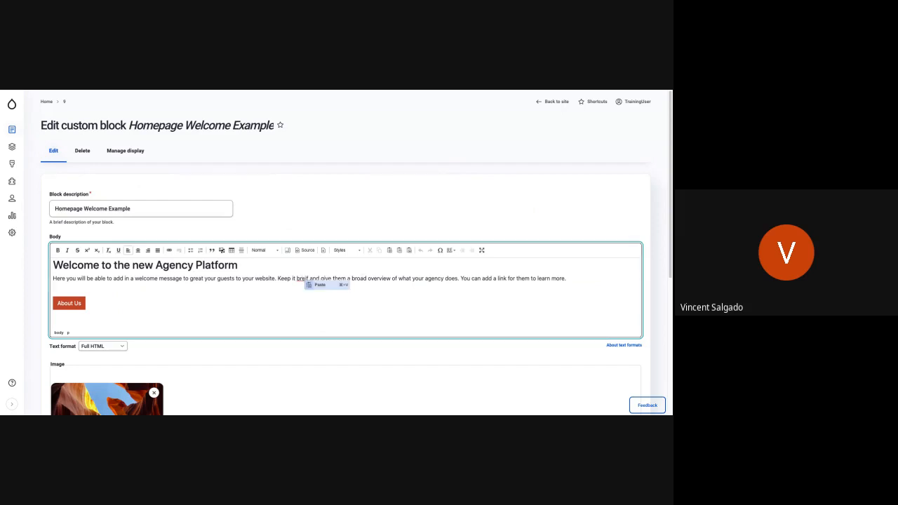
click(303, 279)
double_click(303, 279)
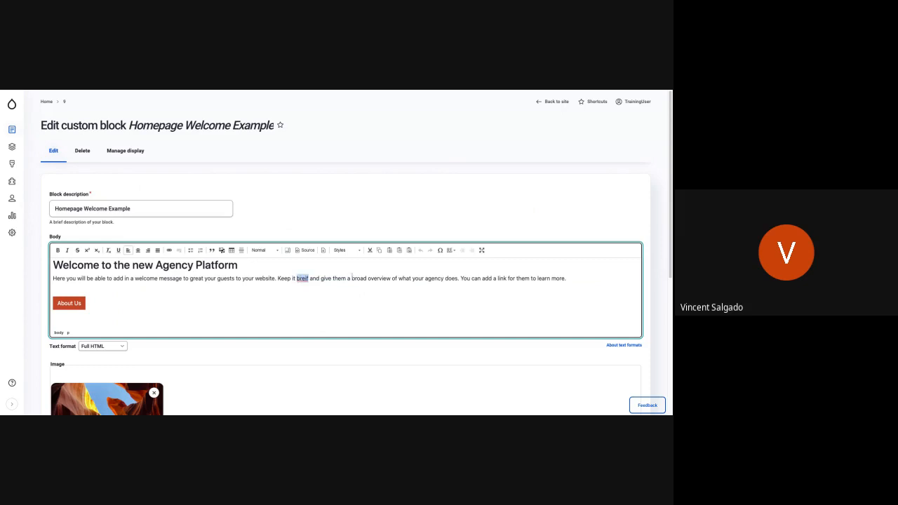
click(334, 275)
double_click(302, 279)
text(brief)
scroll(31, 293, down, 5)
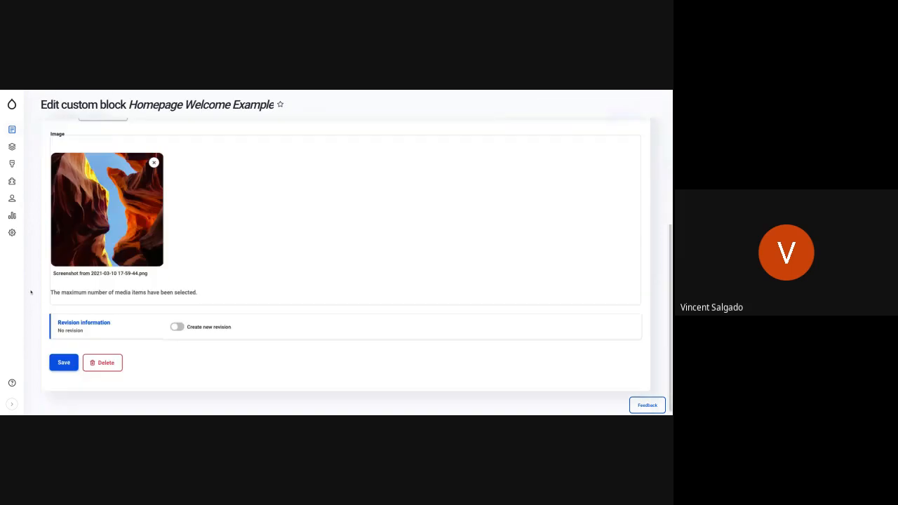
click(60, 356)
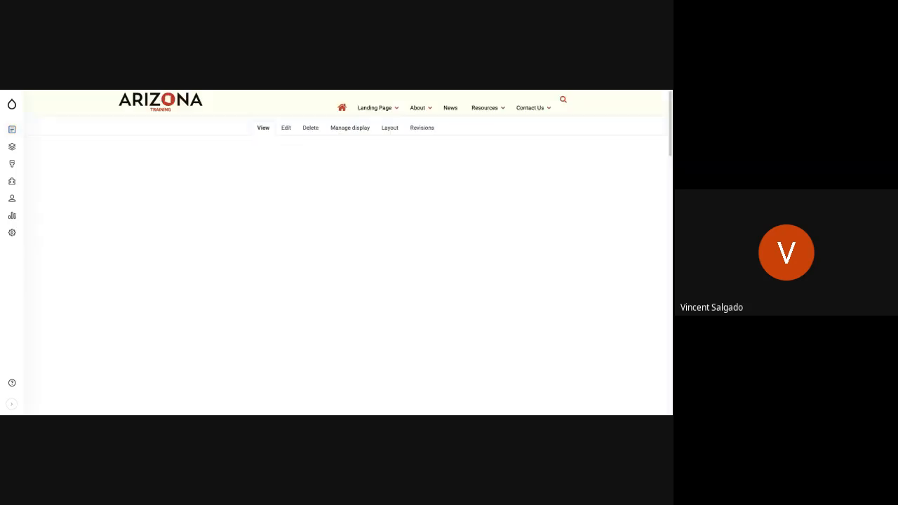
Review the corrected welcome text and the surrounding blocks on the home page.
scroll(286, 258, down, 5)
scroll(286, 258, up, 5)
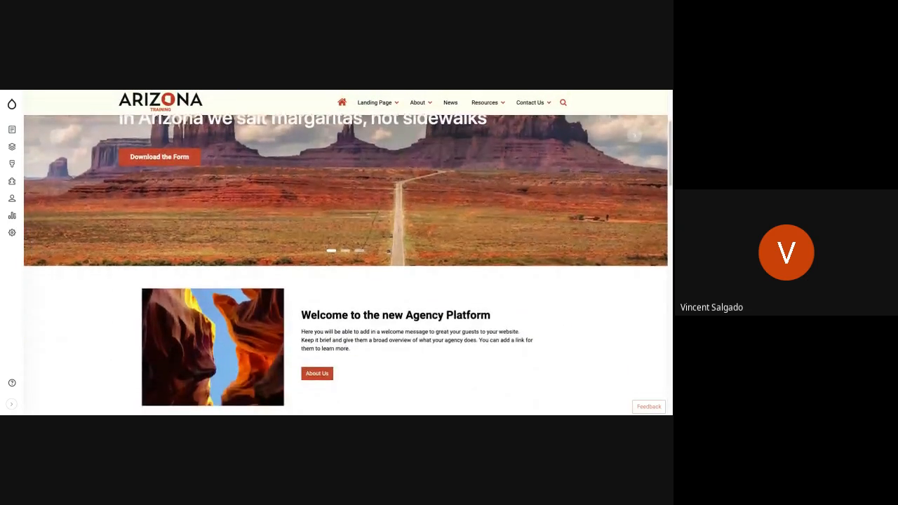
scroll(347, 297, down, 3)
scroll(372, 269, up, 1)
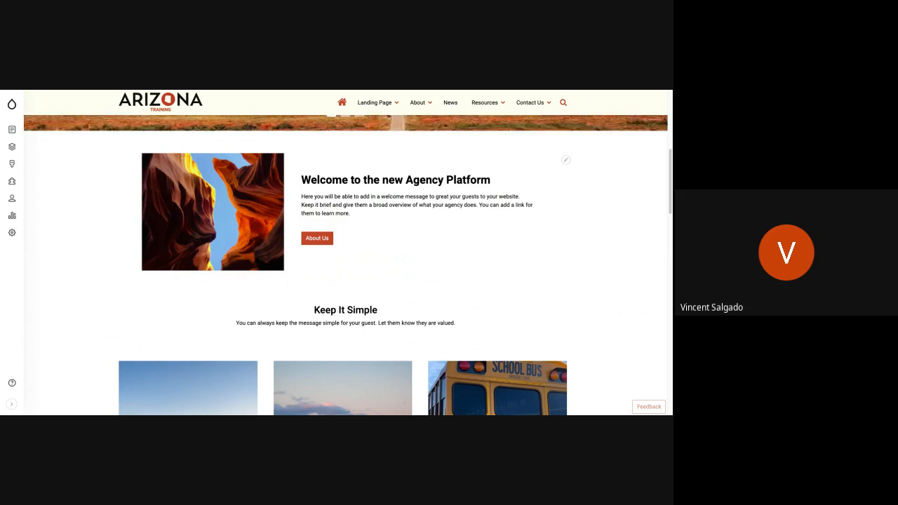
scroll(531, 194, down, 3)
scroll(531, 195, up, 4)
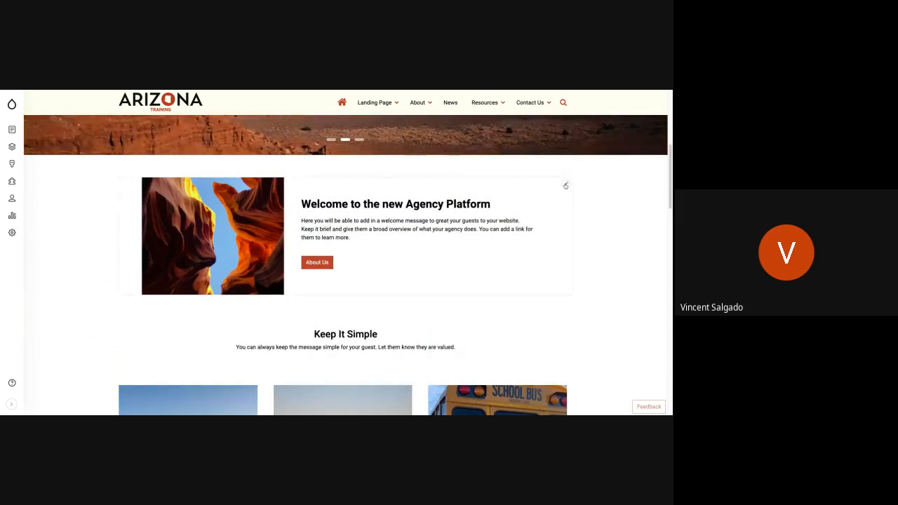
scroll(455, 224, up, 2)
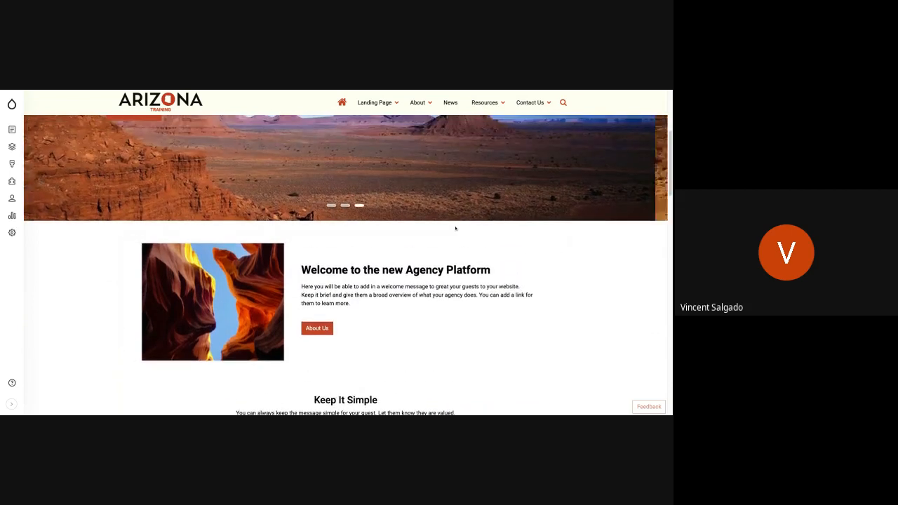
scroll(455, 228, up, 1)
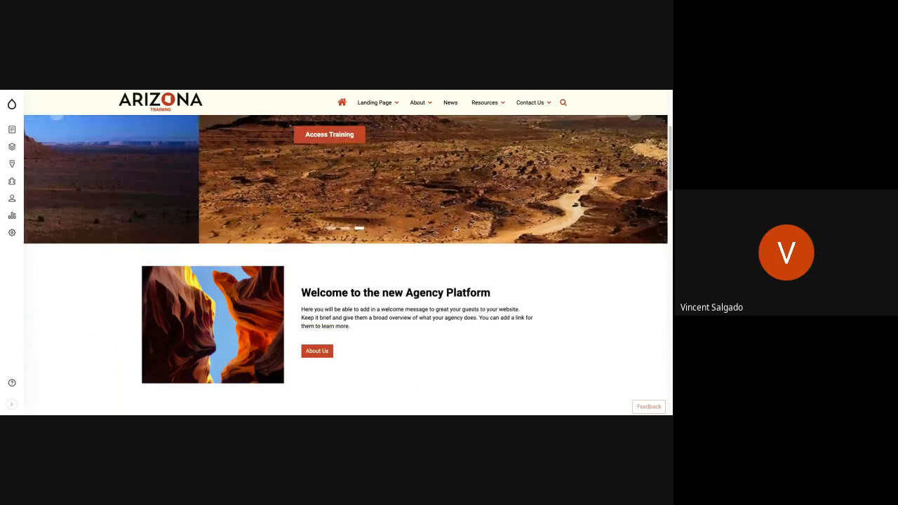
scroll(455, 228, up, 3)
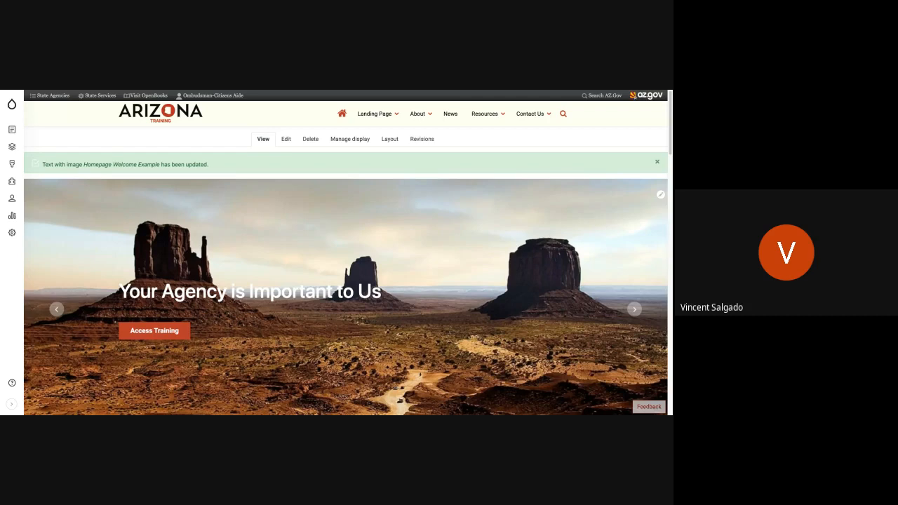
scroll(455, 228, down, 5)
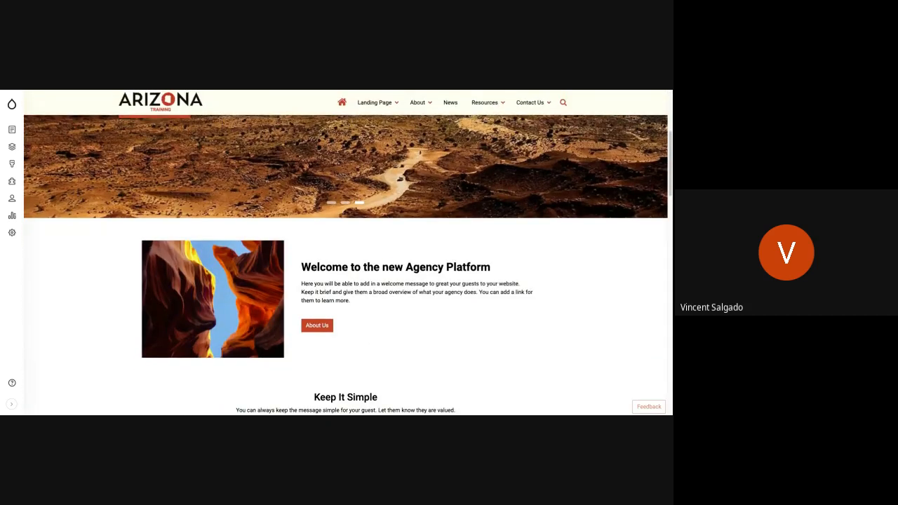
scroll(456, 228, down, 1)
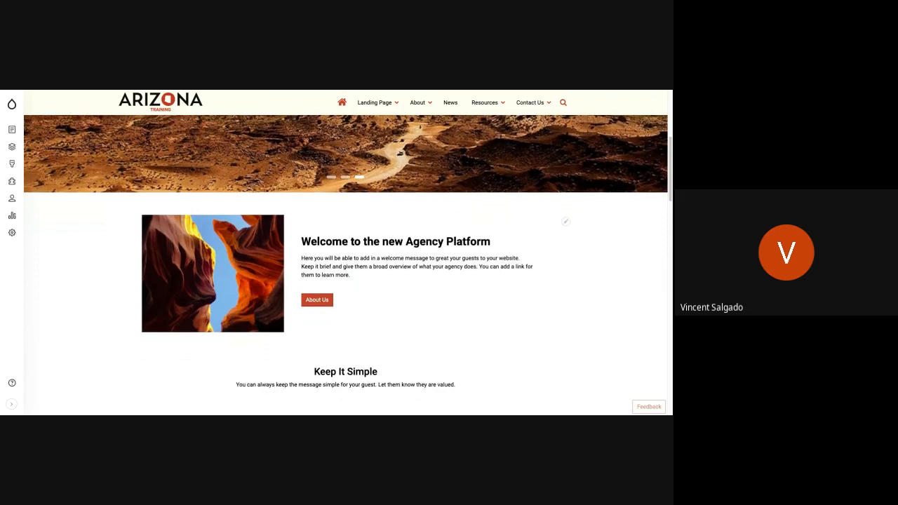
scroll(456, 228, up, 3)
scroll(345, 252, up, 2)
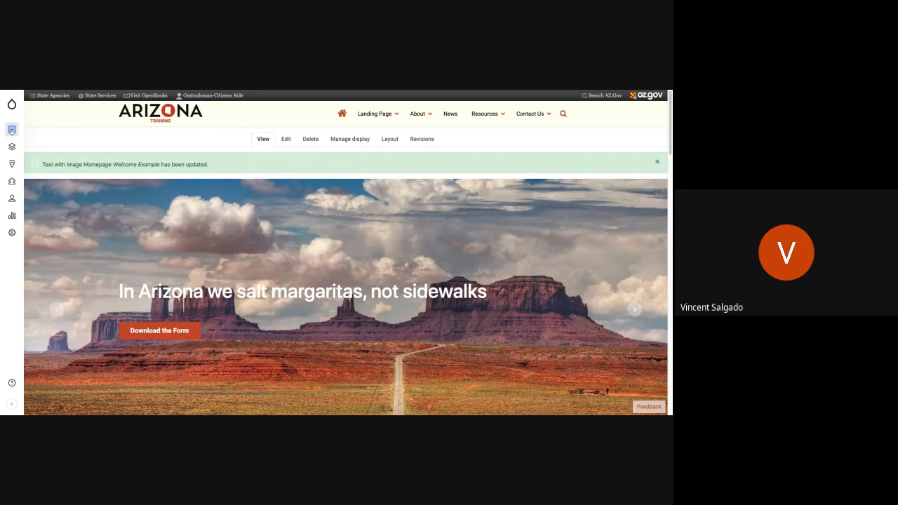
Open the Add content page and examine the available content types, from Basic page to Webform, with their descriptions.
mouse_move(12, 131)
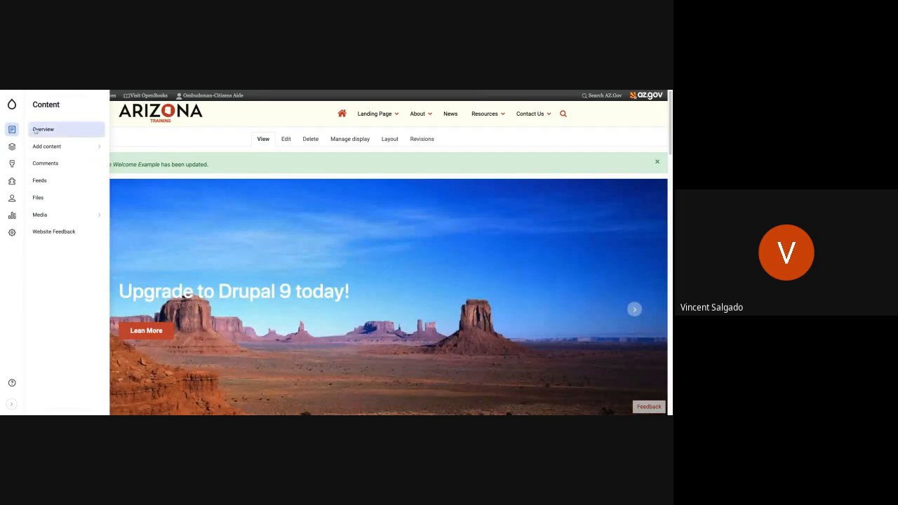
click(66, 147)
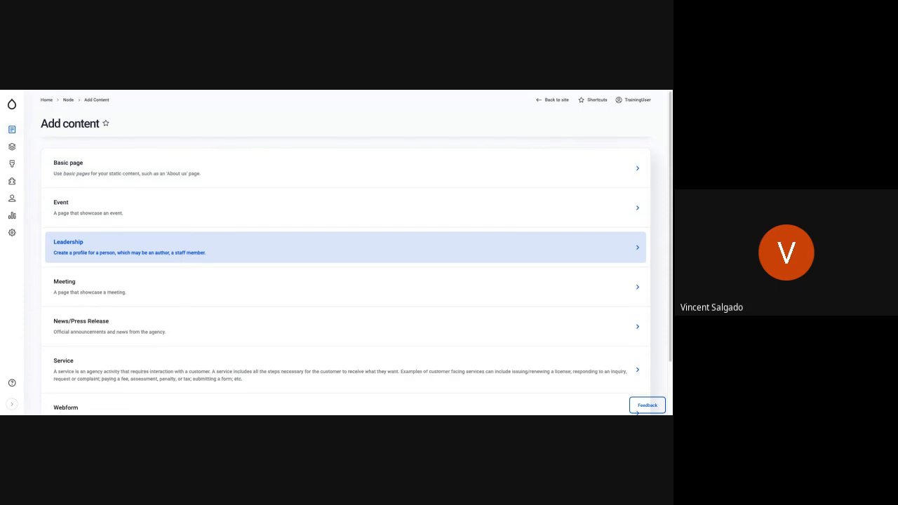
scroll(344, 238, down, 2)
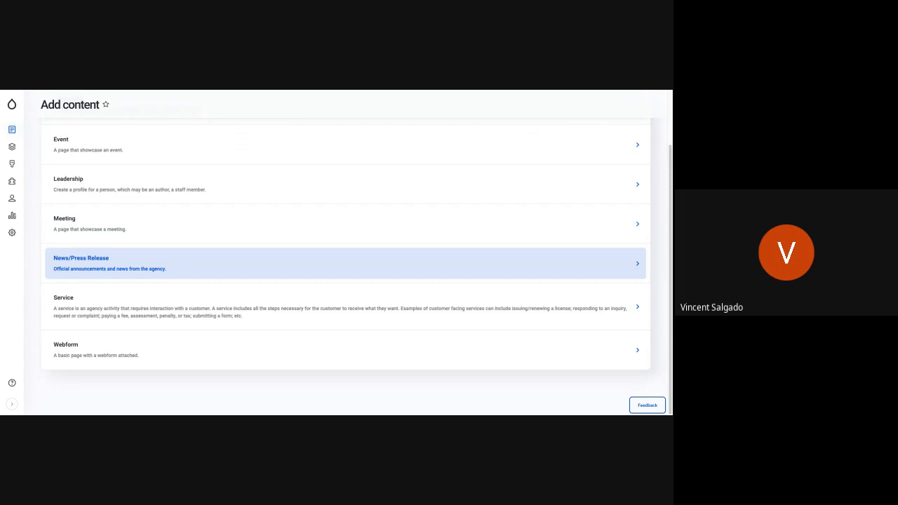
scroll(344, 260, up, 2)
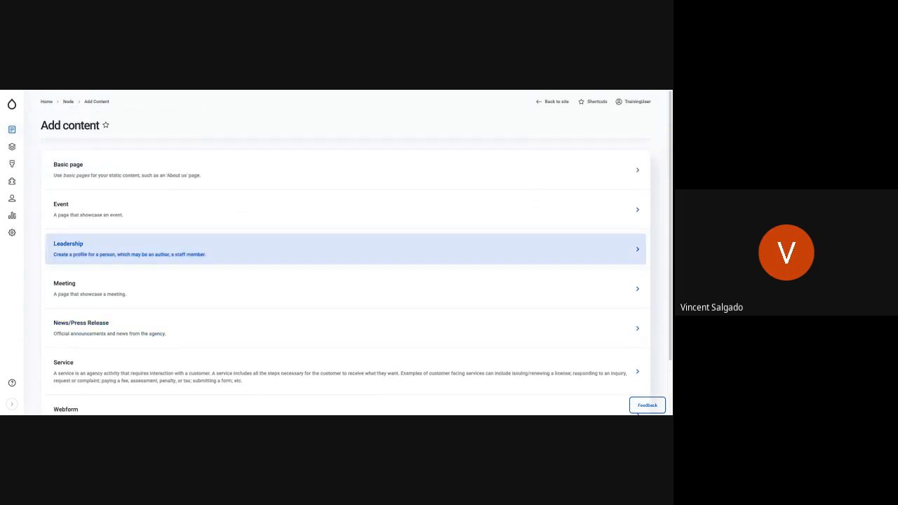
scroll(343, 253, down, 1)
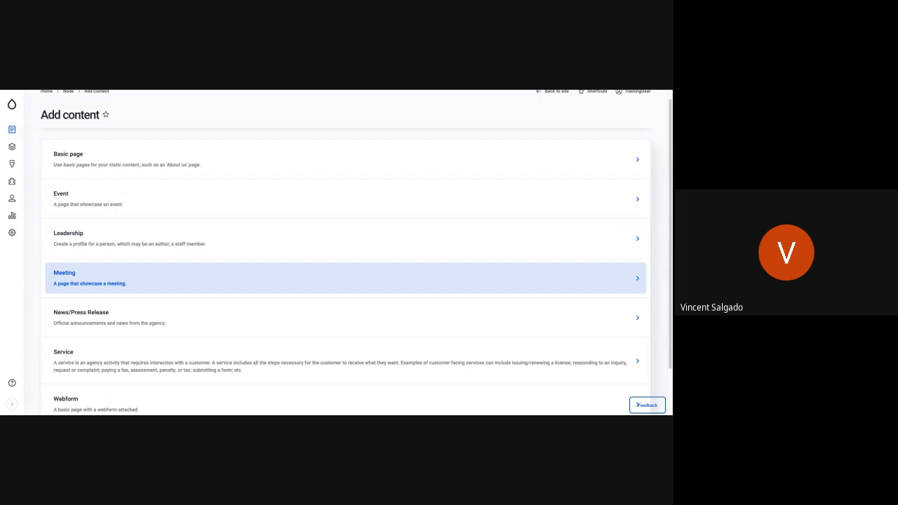
scroll(102, 274, down, 2)
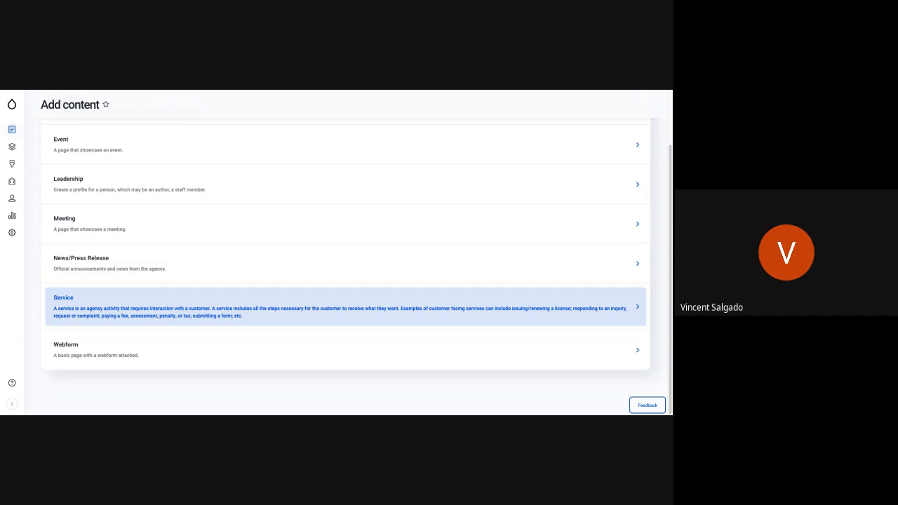
scroll(144, 278, up, 3)
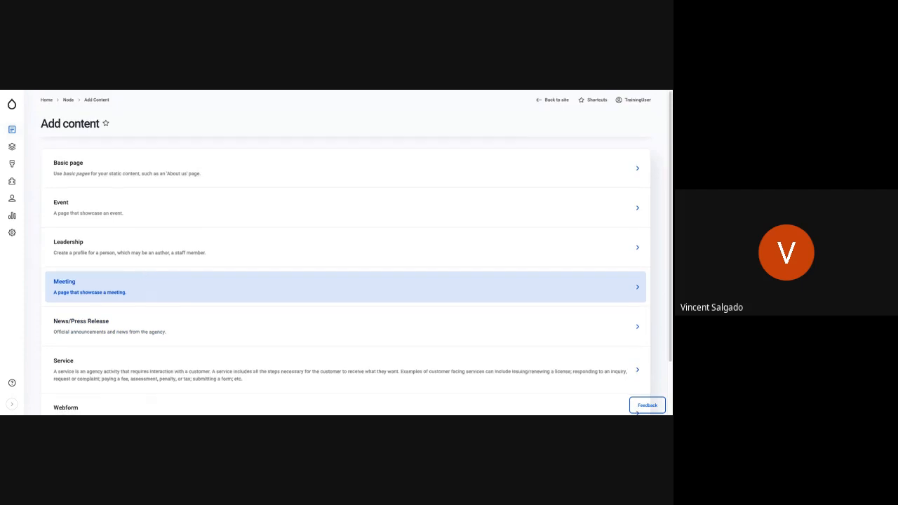
Examine the Meeting, News/Press Release, Resource and Service content types and their descriptions in the Add content list.
scroll(356, 253, down, 1)
scroll(356, 253, up, 1)
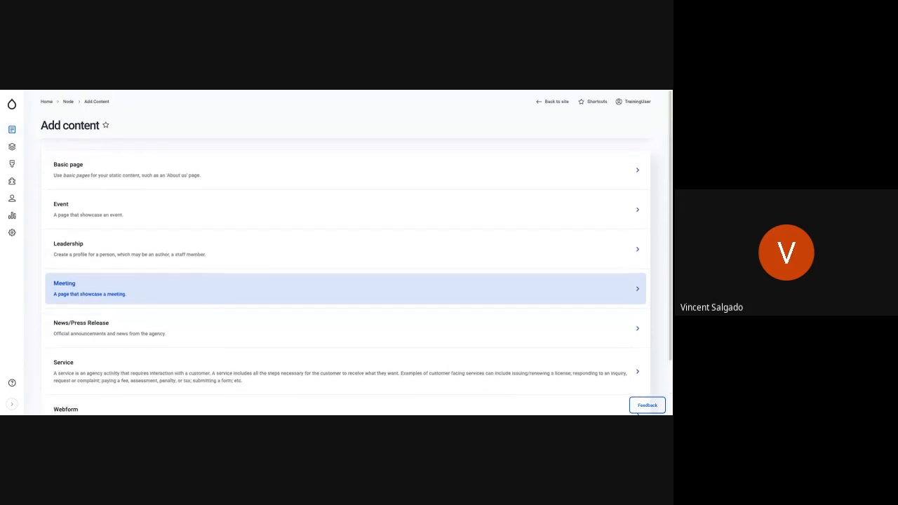
scroll(356, 267, down, 2)
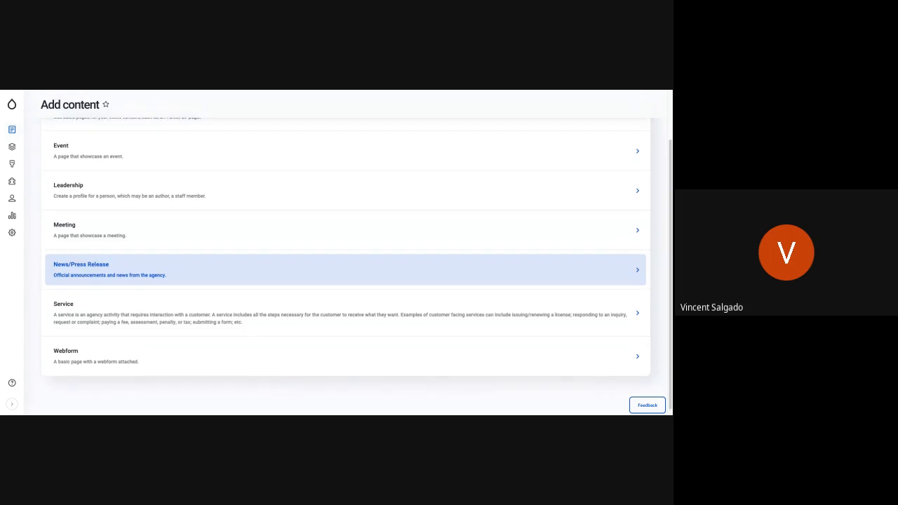
scroll(347, 252, up, 2)
scroll(637, 413, down, 2)
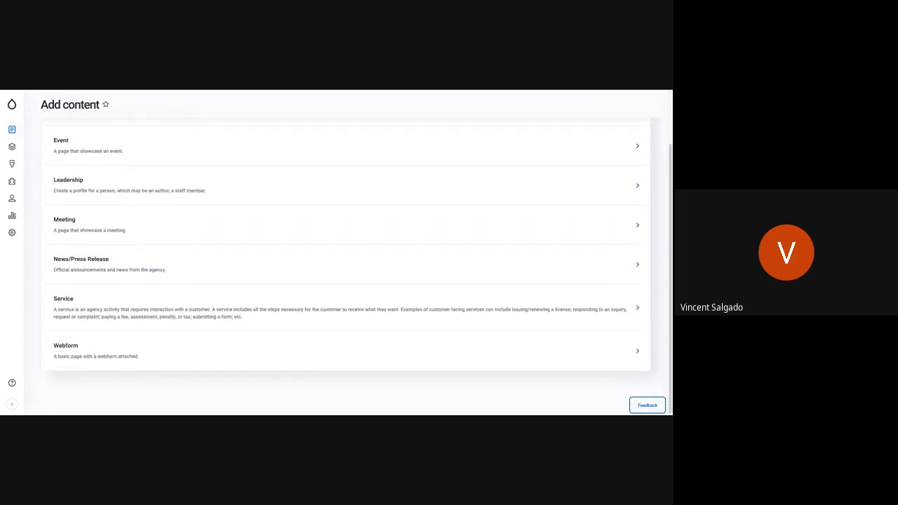
scroll(347, 270, up, 2)
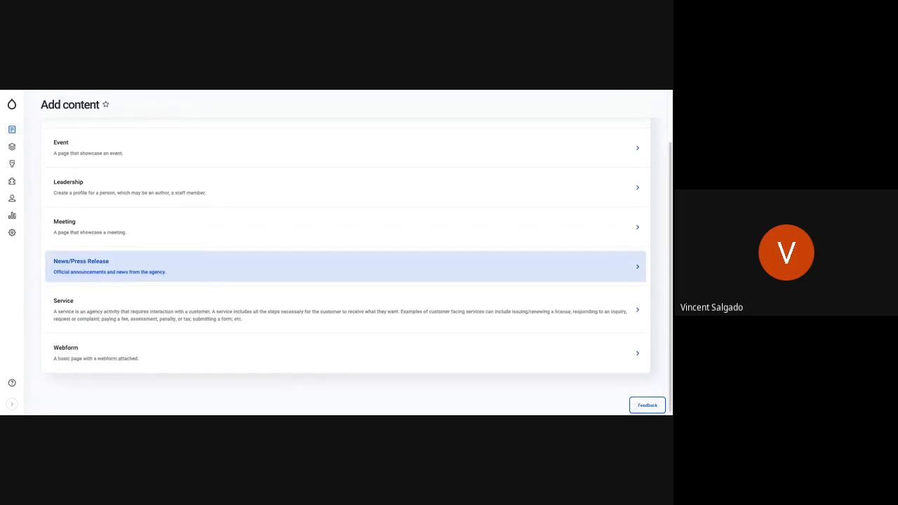
scroll(323, 287, up, 1)
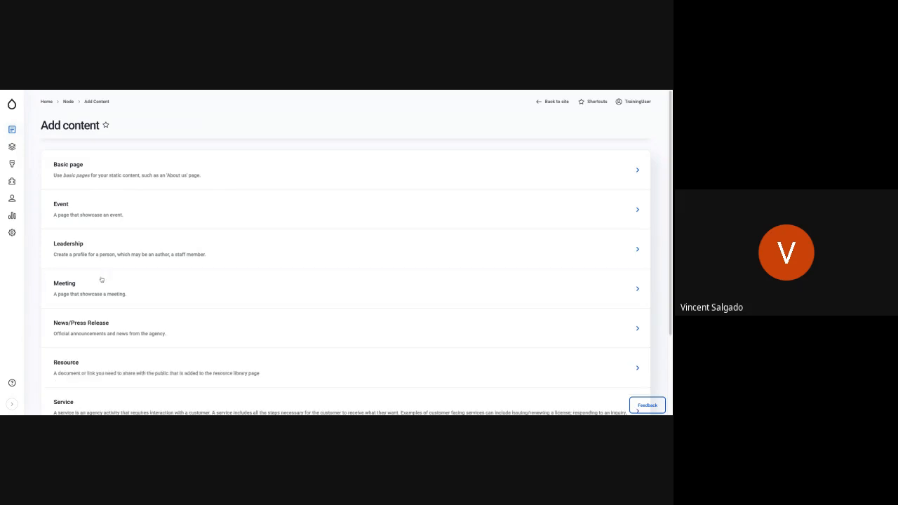
scroll(156, 283, down, 3)
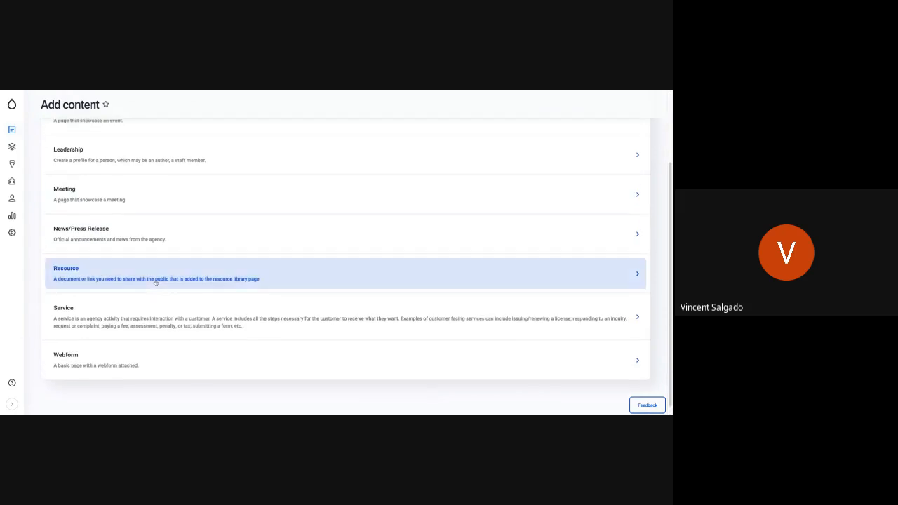
scroll(155, 283, up, 3)
scroll(101, 266, down, 3)
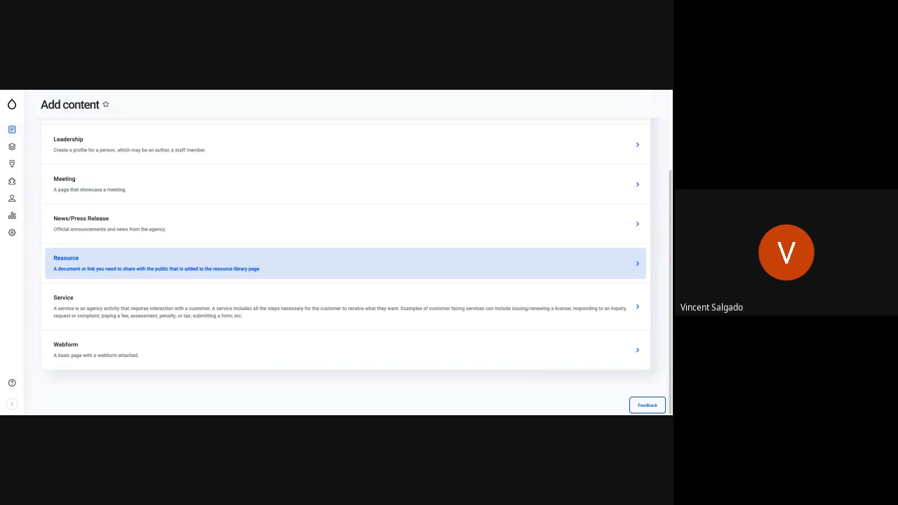
Return to the site's home page and open the public Resources page.
mouse_move(12, 105)
mouse_move(67, 164)
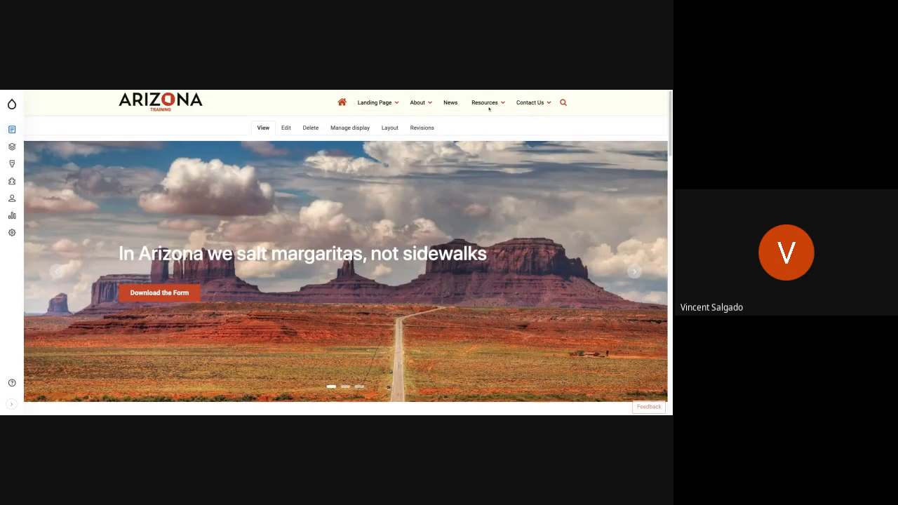
click(482, 103)
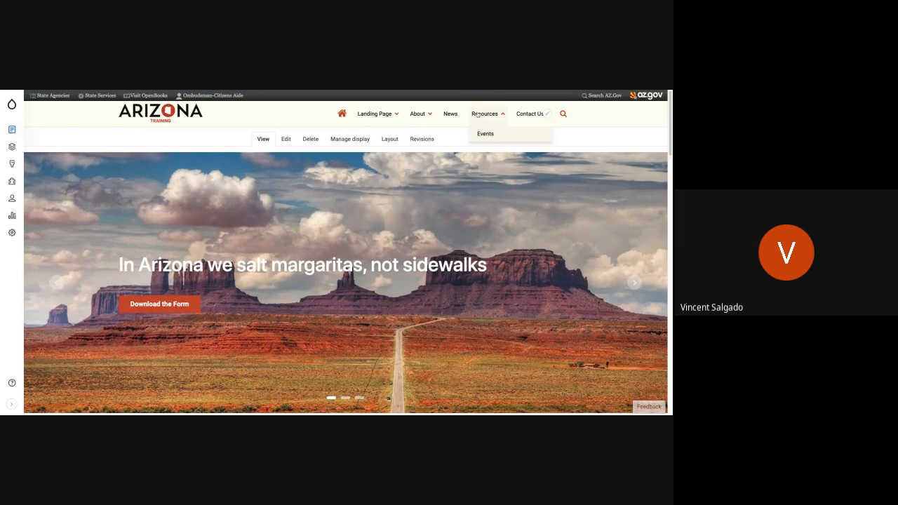
click(477, 114)
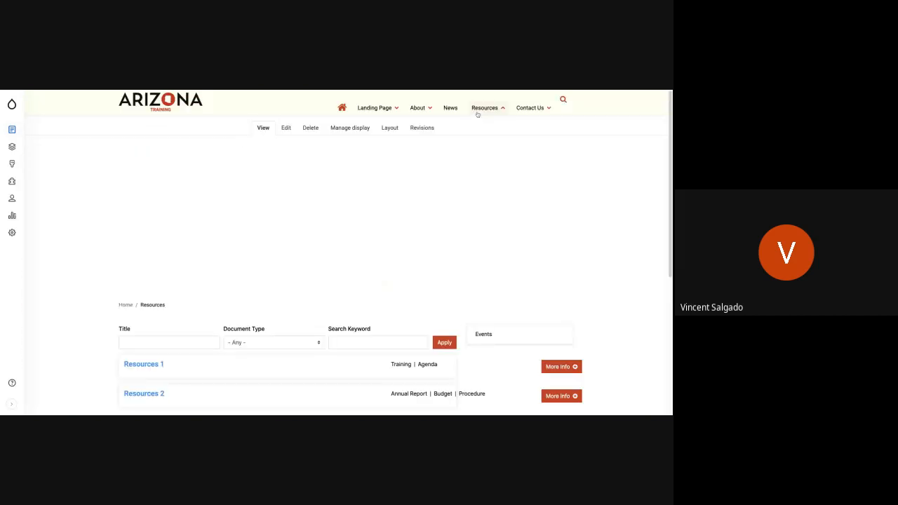
Filter the resource list by the document type Training.
scroll(248, 263, down, 3)
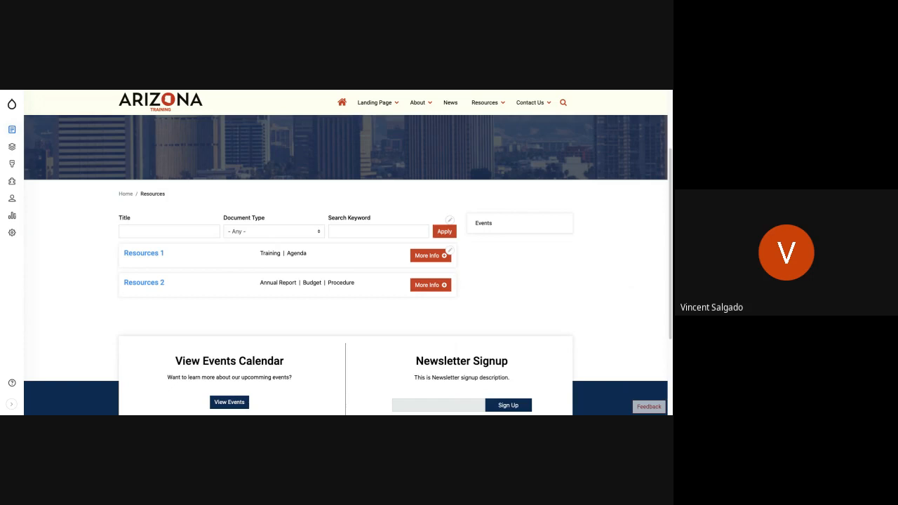
click(283, 232)
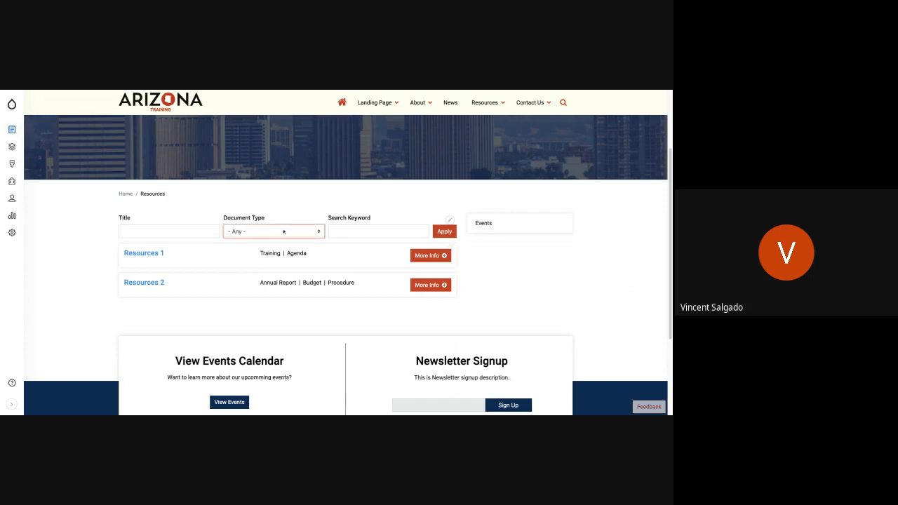
click(280, 286)
click(446, 234)
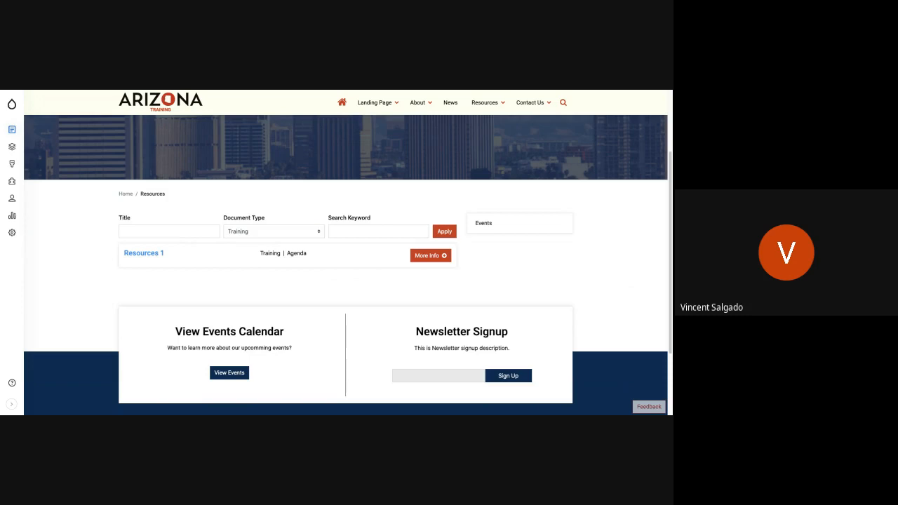
Reset the document type filter to Any and expand the additional information for Resources 1.
click(291, 233)
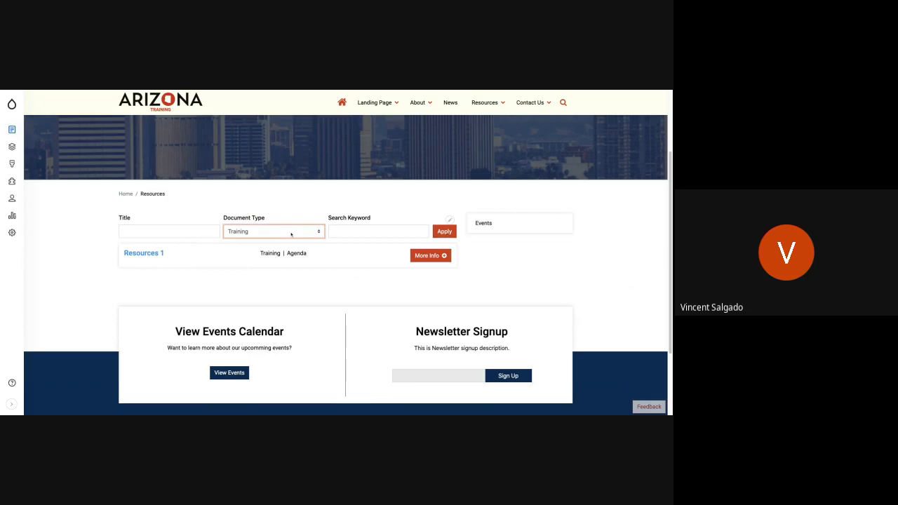
click(260, 226)
click(451, 233)
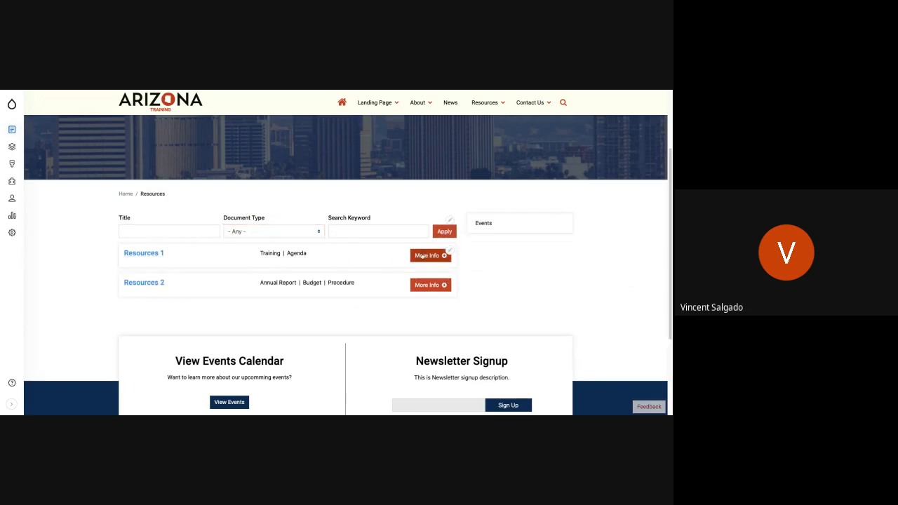
click(422, 256)
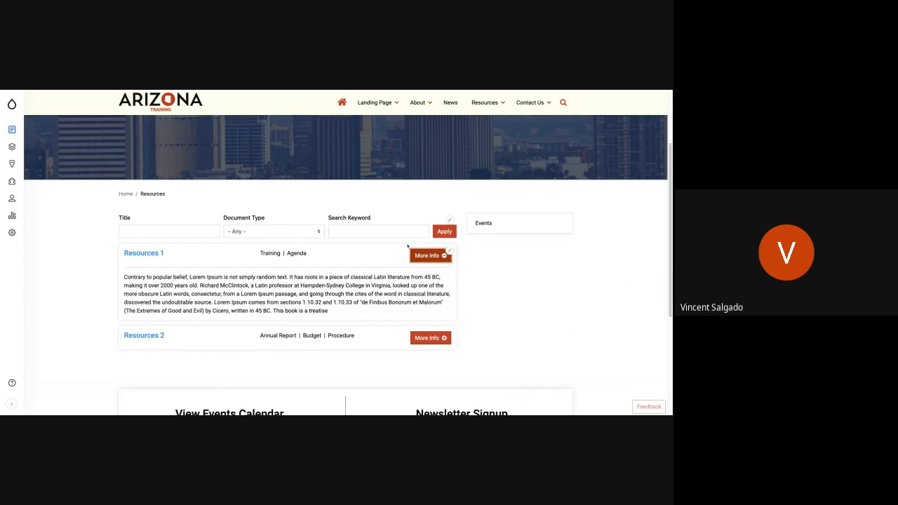
Search the resources for the keyword 2000 and locate the matching text in the Resources 1 description.
click(348, 237)
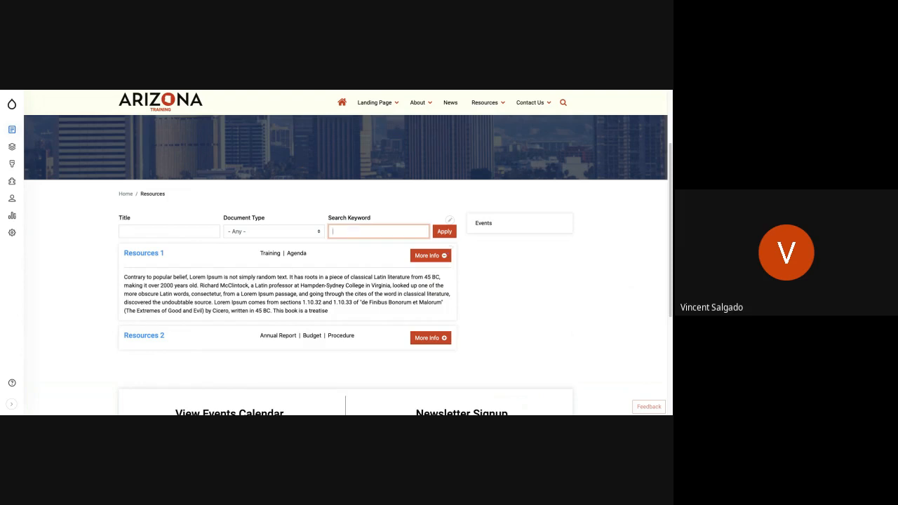
text(2000)
click(435, 234)
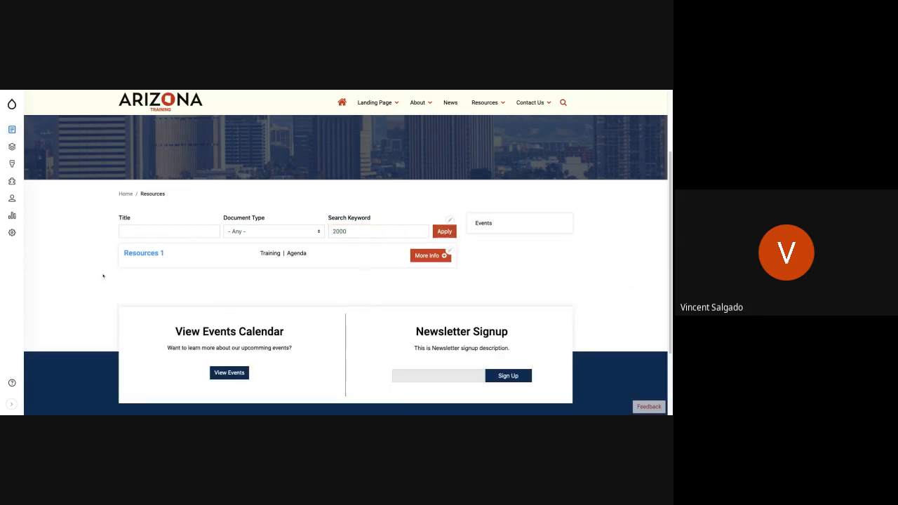
click(422, 257)
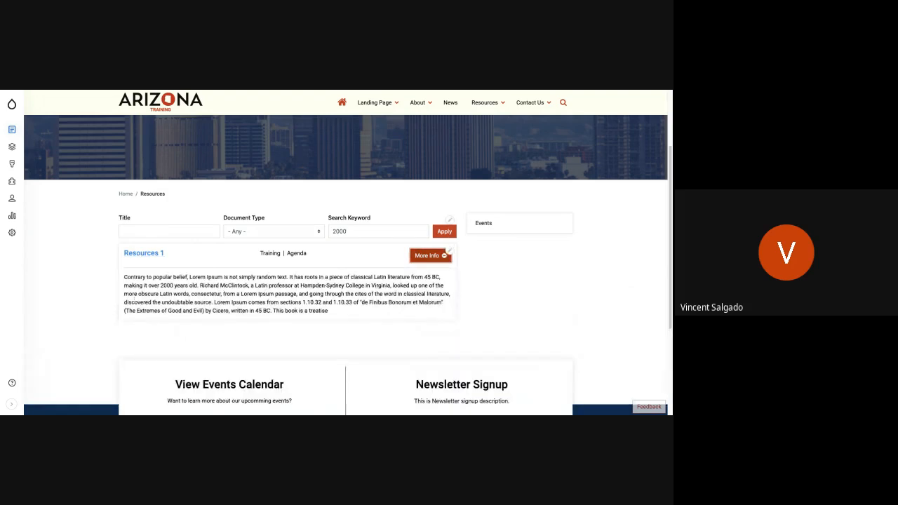
drag(139, 285, 201, 286)
click(209, 289)
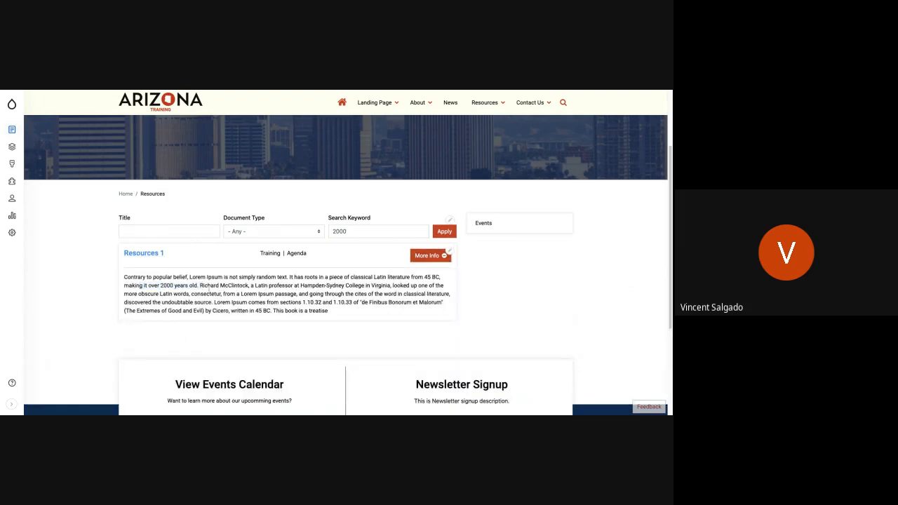
Clear the search keyword and reapply the filter to list all resources.
double_click(381, 231)
key(BackSpace)
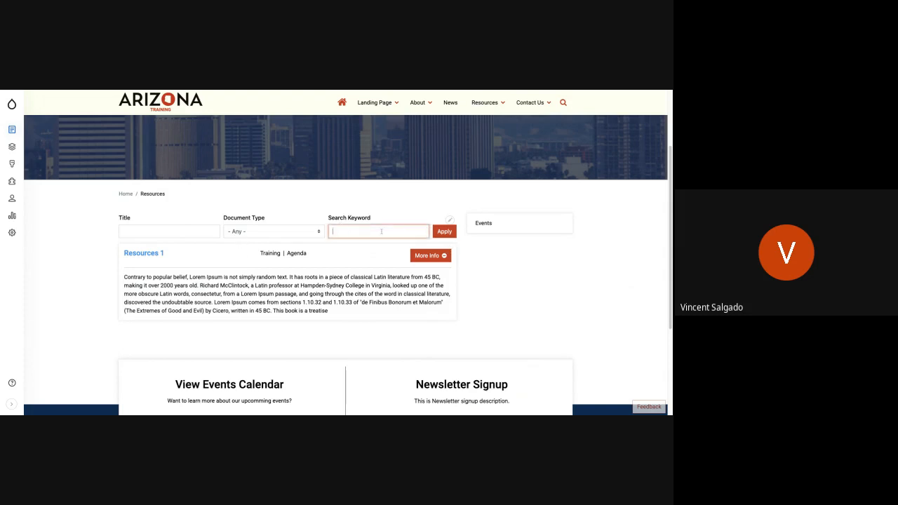
click(436, 233)
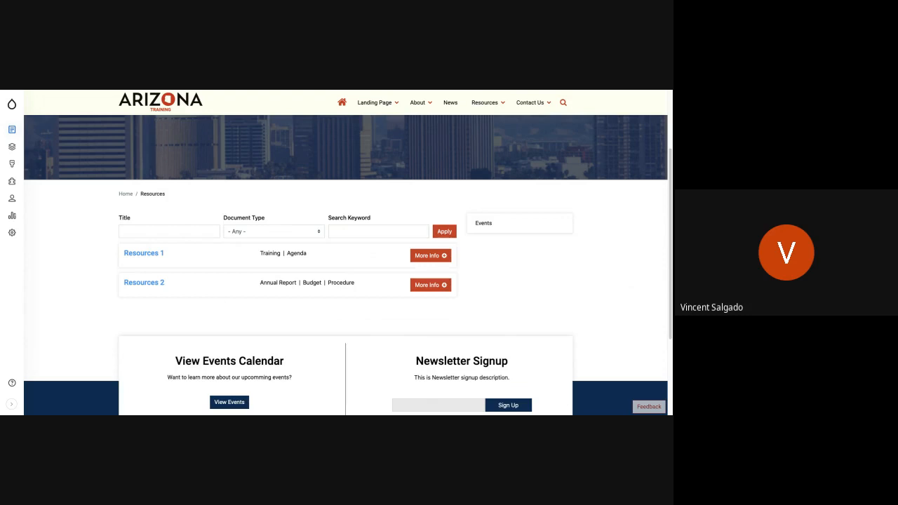
Start a new Resource content item and title it "New Resource".
mouse_move(12, 131)
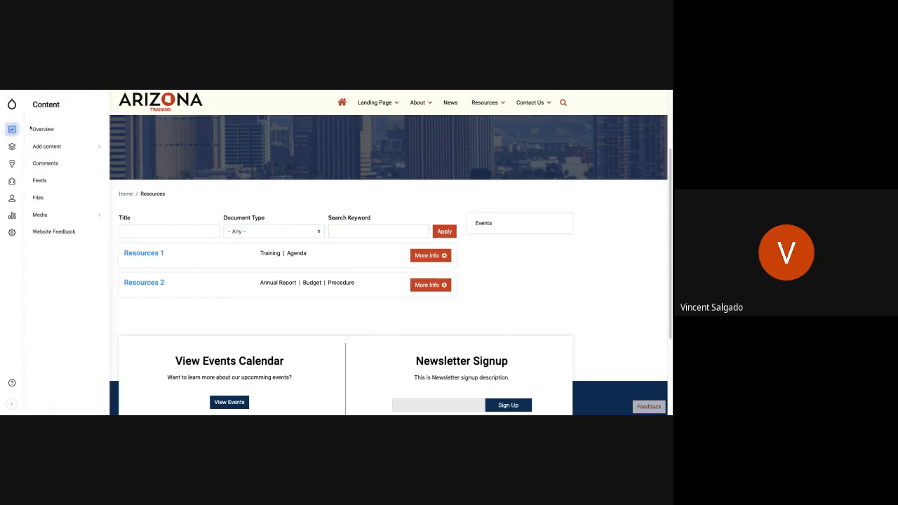
mouse_move(64, 146)
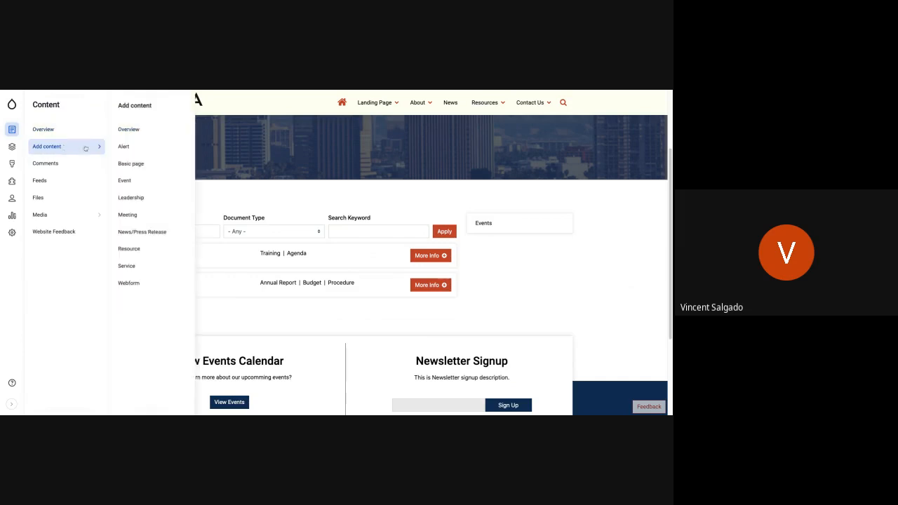
click(144, 251)
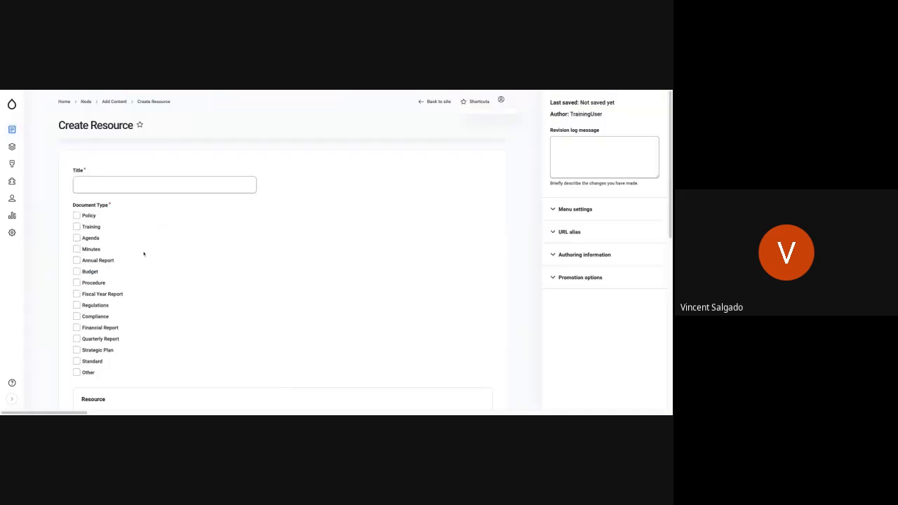
click(114, 185)
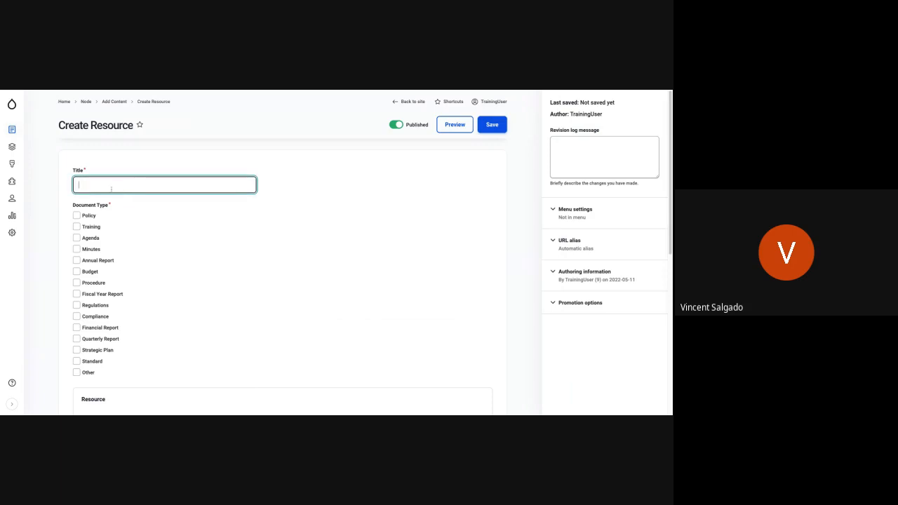
text(New Resource)
Assign the document types Annual Report and Budget to the new resource.
click(77, 261)
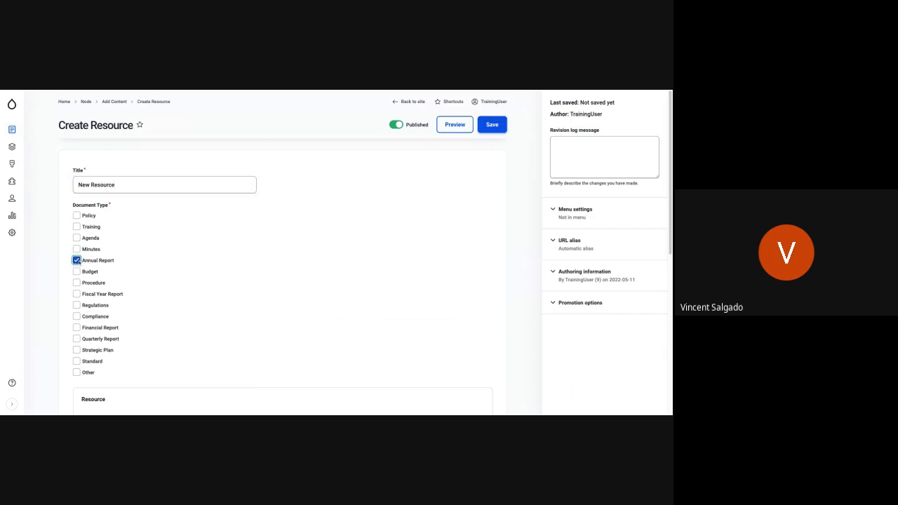
scroll(79, 231, down, 5)
scroll(79, 231, up, 3)
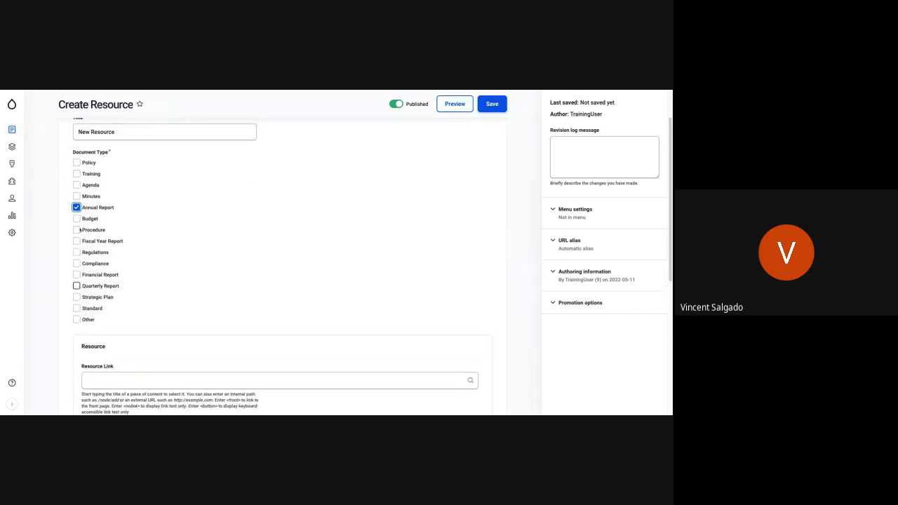
click(76, 218)
scroll(181, 307, down, 3)
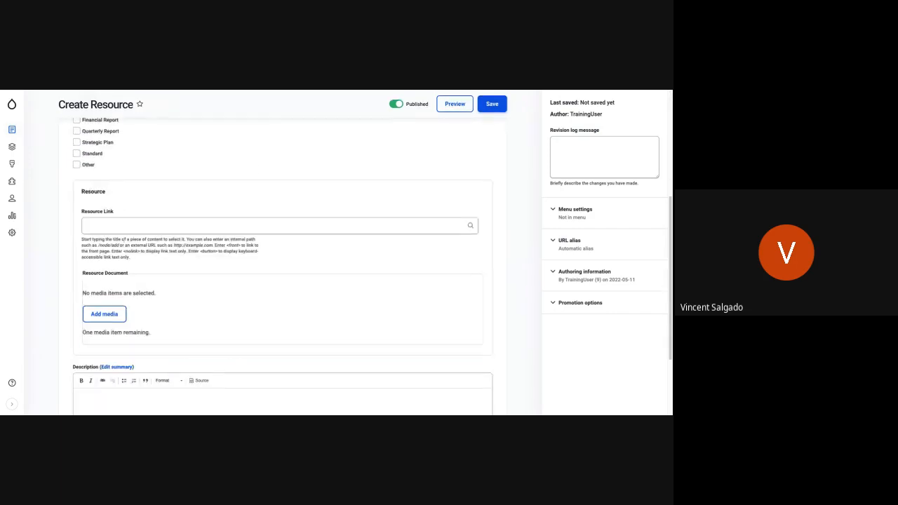
click(116, 226)
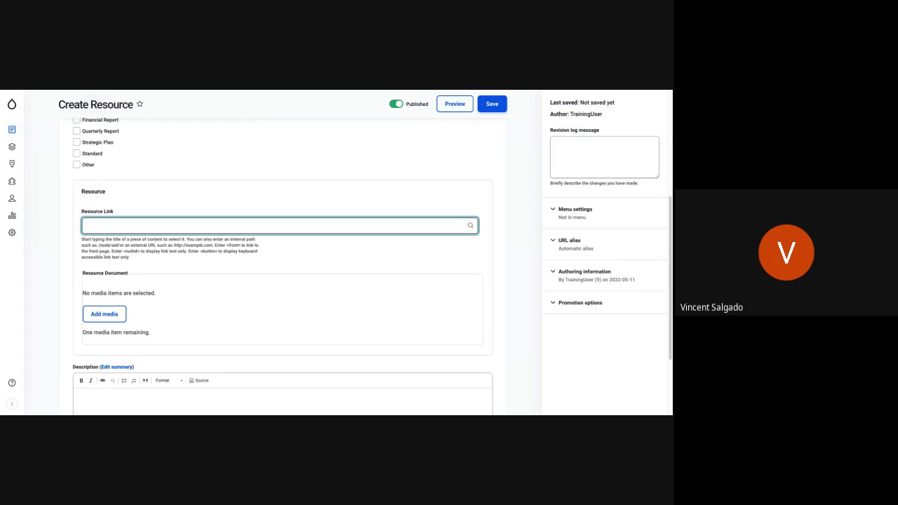
text(https://www.google.com)
Paste the copied placeholder text beginning "Lollipop croissant fruitcake" into the resource's description and review the completed form.
scroll(128, 268, down, 3)
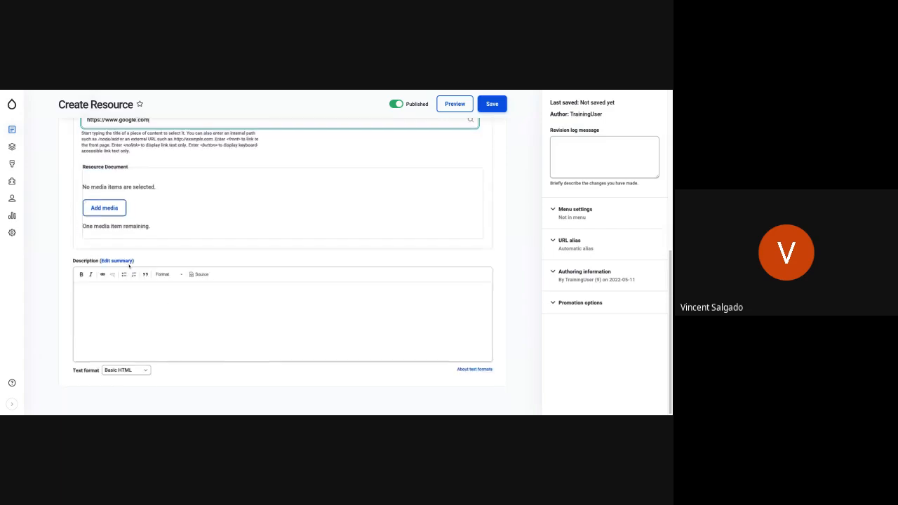
click(108, 289)
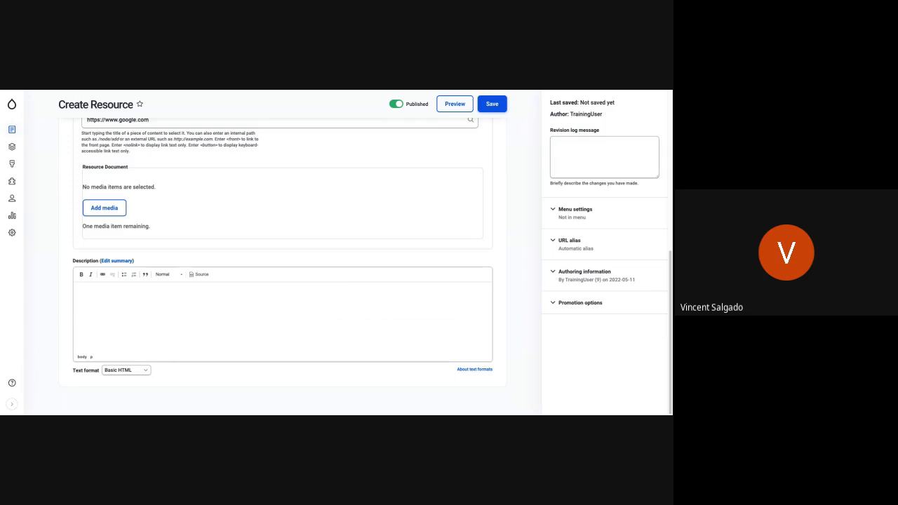
click(77, 286)
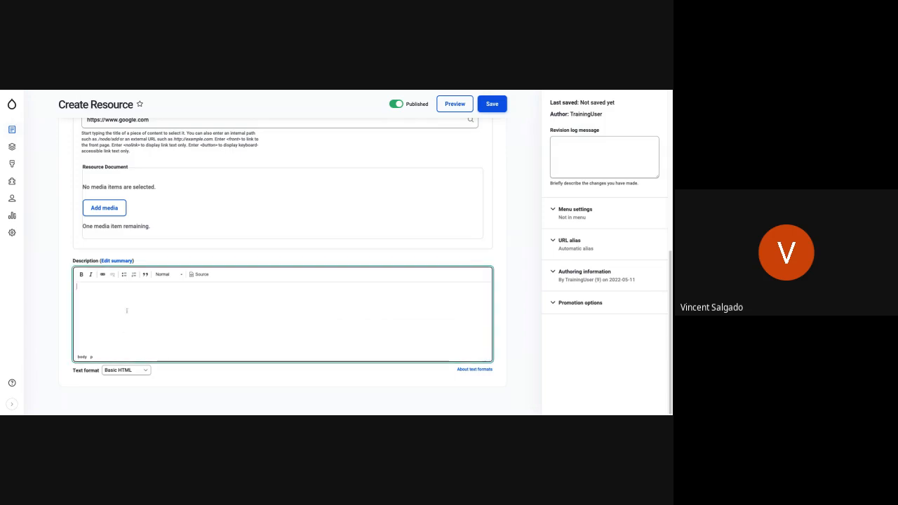
text(Lollipop croissant fruitcake apple pie dragée marshmallow biscuit muffin. Topping soufflé lemon drops tootsie roll tiramisu marzipan dragée toffee. Pie candy halvah marzipan tiramisu macaroon donut fruitcake. Carrot cake dessert chocolate donut oat cake candy wafer biscuit. Tootsie roll shortbread sweet roll shortbread ice cream tiramisu gummi bears. Apple pie topping jelly danish donut gummies biscuit. Tiramisu sweet roll soufflé carrot cake tiramisu dessert cookie. Gummi bears pudding toffee carrot cake bonbon toffee lollipop biscuit carrot cake. Chocolate bar chocolate toffee chocolate sweet. Donut tiramisu candy canes fruitcake cupcake pastry. Shortbread donut donut gummies sweet chocolate bar icing donut carrot cake. Carrot cake icing jelly biscuit pudding. Marshmallow cupcake sweet roll liquorice gummi bears oat cake chocolate cake marshmallow sugar plum. Shortbread candy canes dessert halvah cheesecake.)
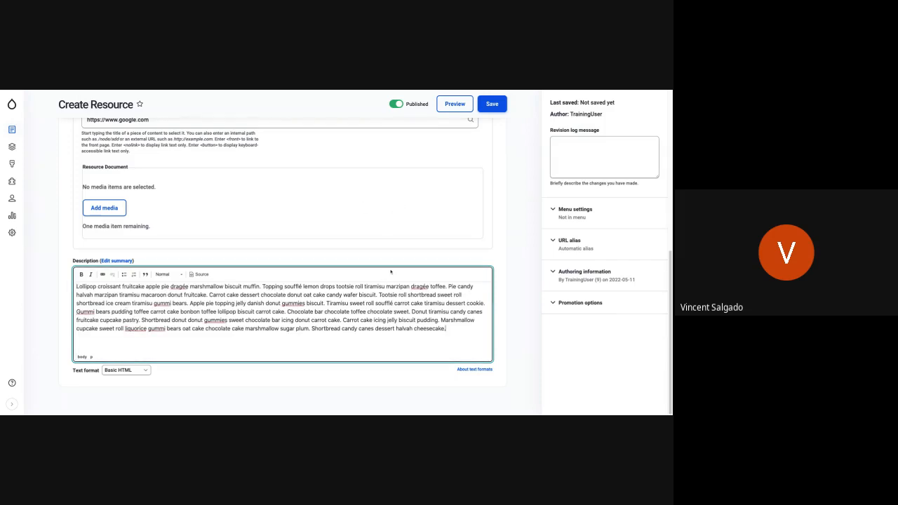
scroll(390, 272, up, 4)
scroll(484, 143, up, 1)
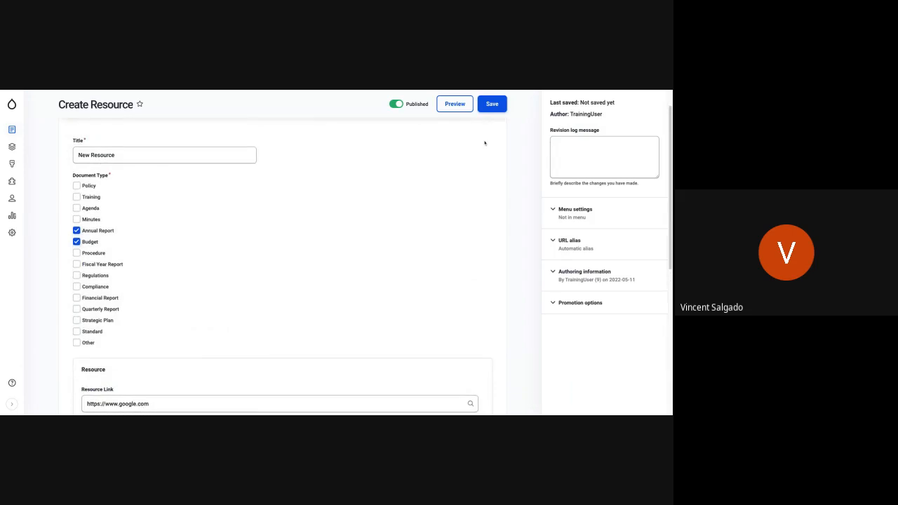
Save the new resource and review its description on the published page.
click(491, 106)
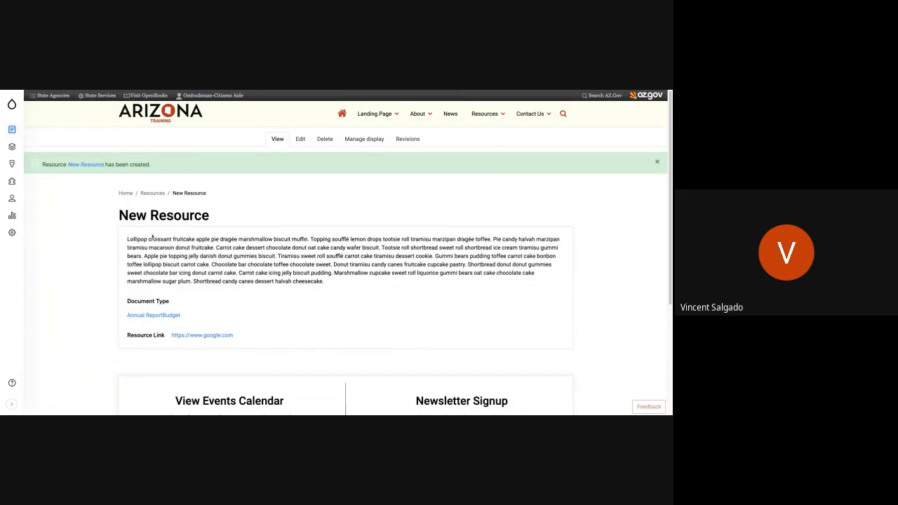
drag(127, 240, 370, 273)
click(127, 240)
Open the Resources listing and check the document types shown for New Resource.
click(151, 193)
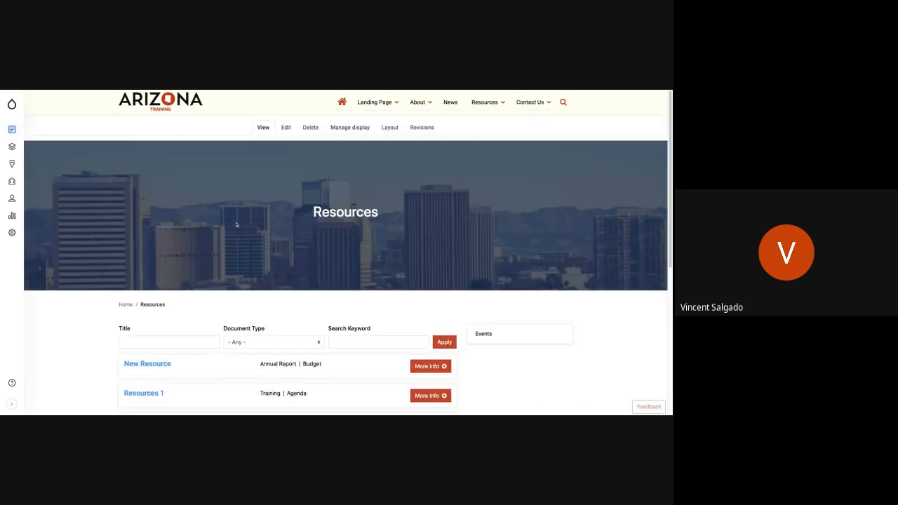
scroll(237, 225, down, 2)
scroll(236, 246, down, 3)
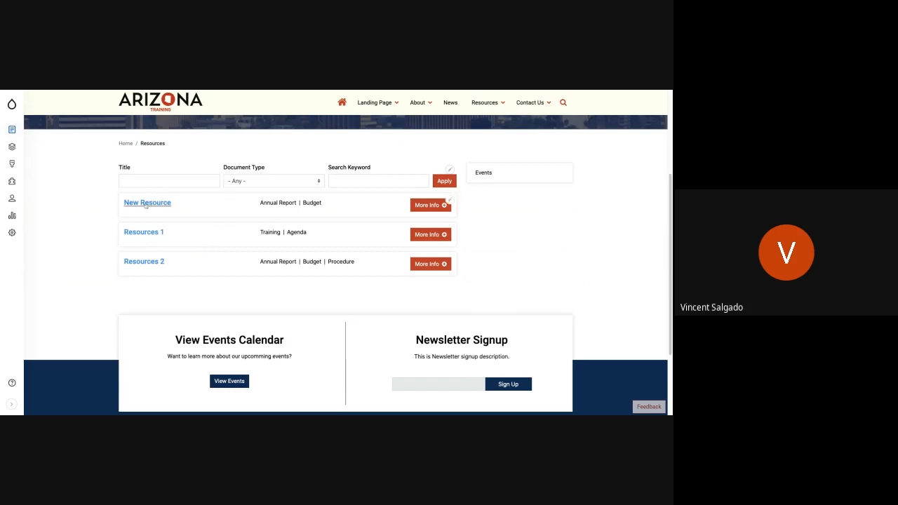
drag(263, 208, 322, 206)
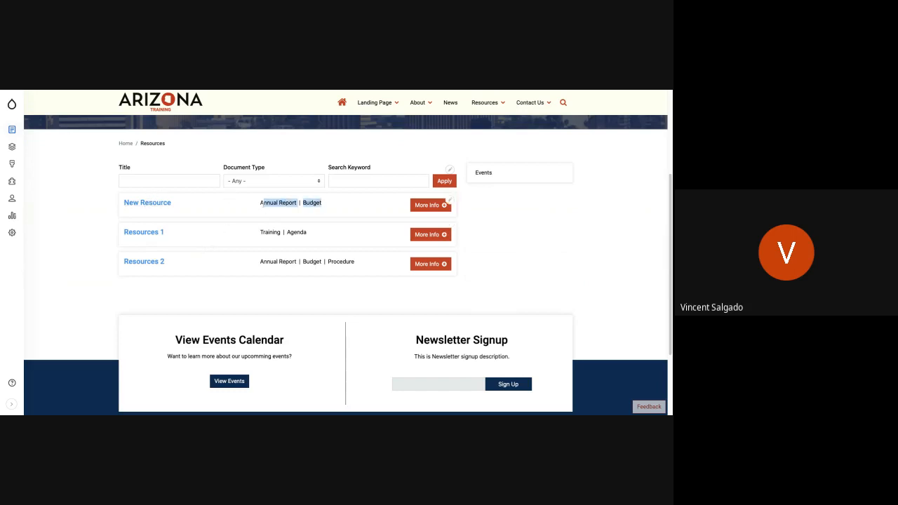
Follow the New Resource title link to Google and return to the Resources listing.
click(187, 205)
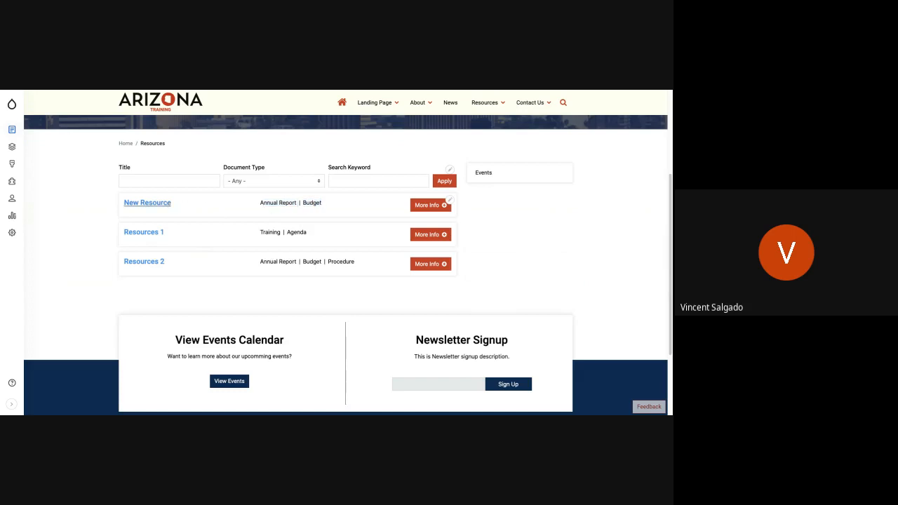
key(ctrl+Tab)
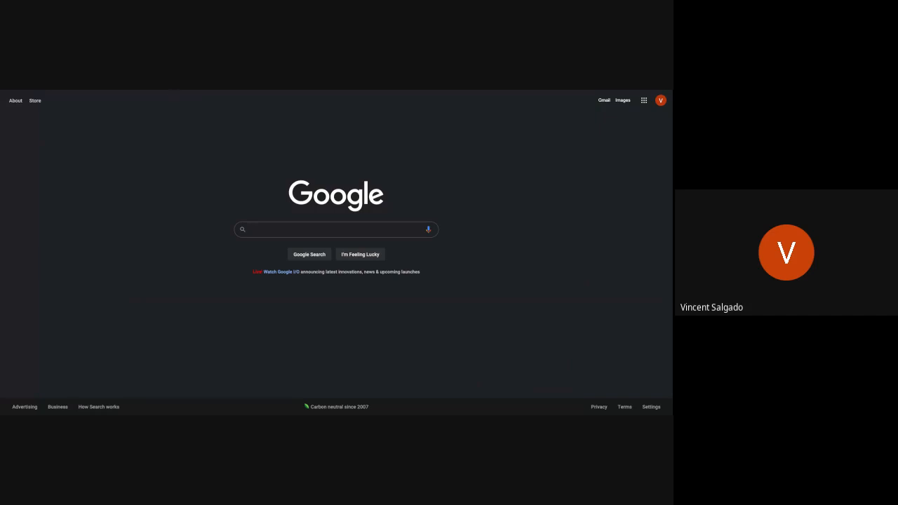
key(ctrl+shift+Tab)
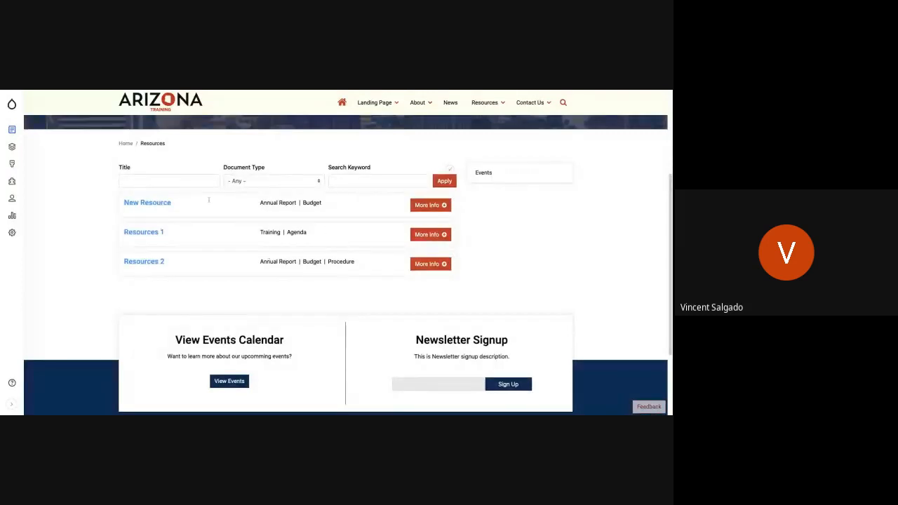
Expand New Resource's additional information in the listing, review its description text, and collapse it again.
click(424, 205)
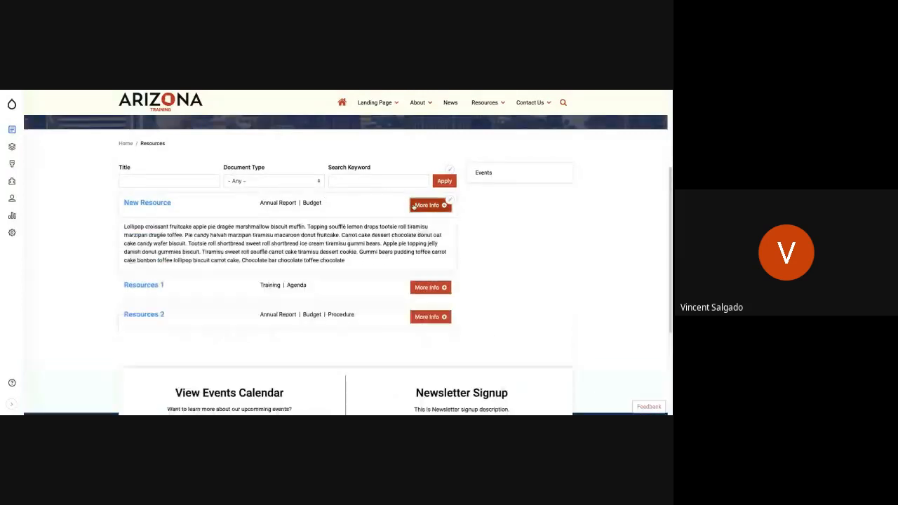
drag(116, 227, 344, 261)
click(125, 226)
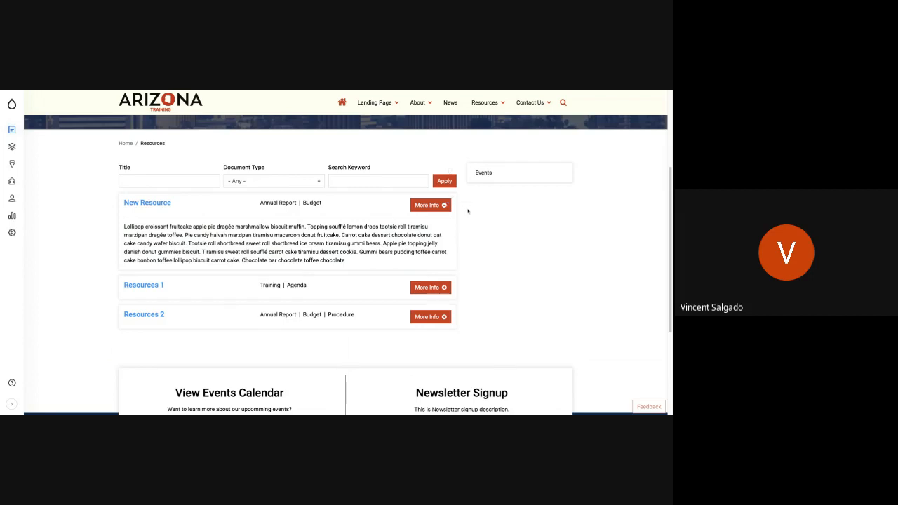
click(444, 205)
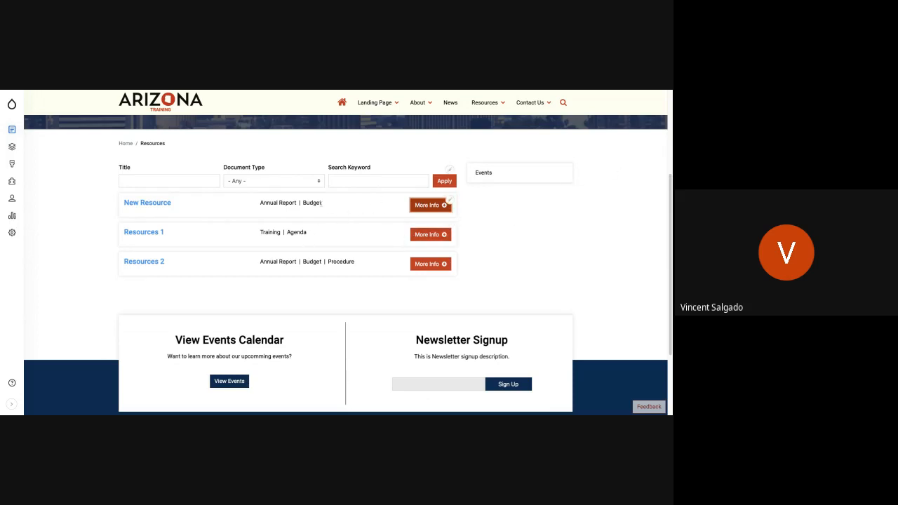
Delete the New Resource content item from the Resources listing and check the remaining entries.
click(450, 201)
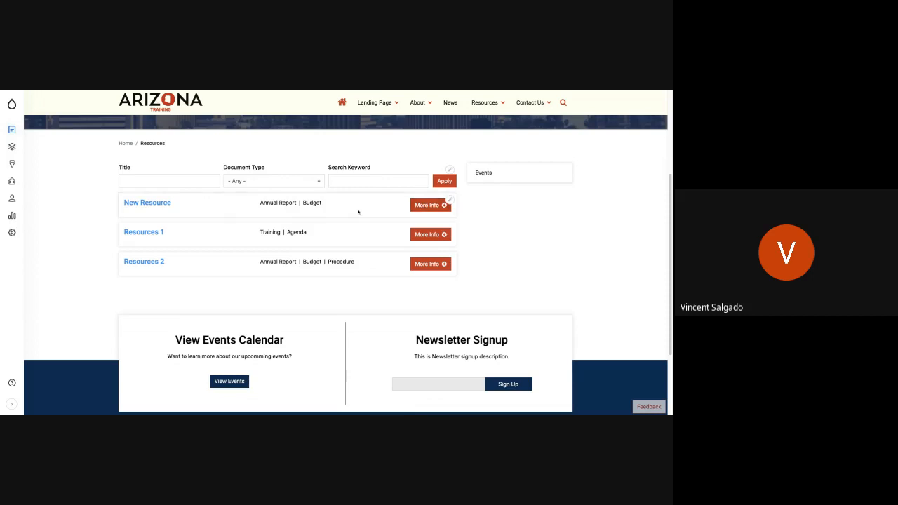
click(451, 202)
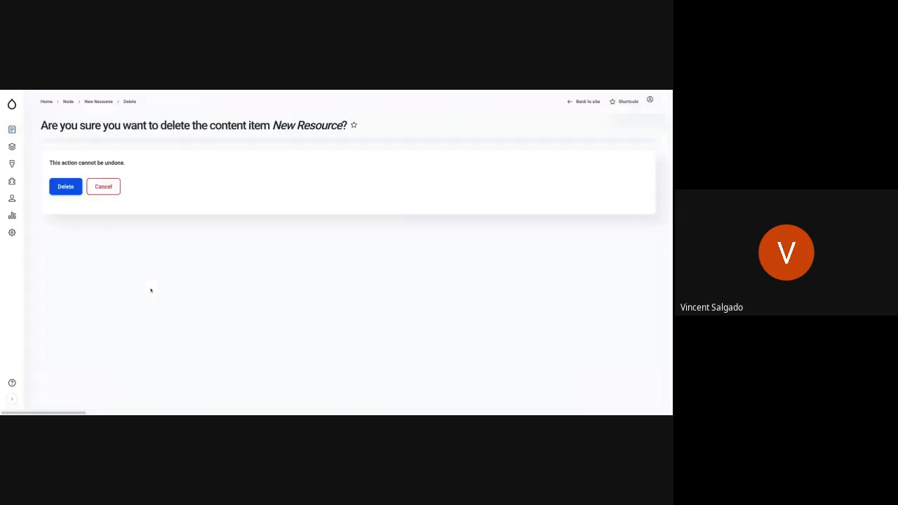
click(63, 214)
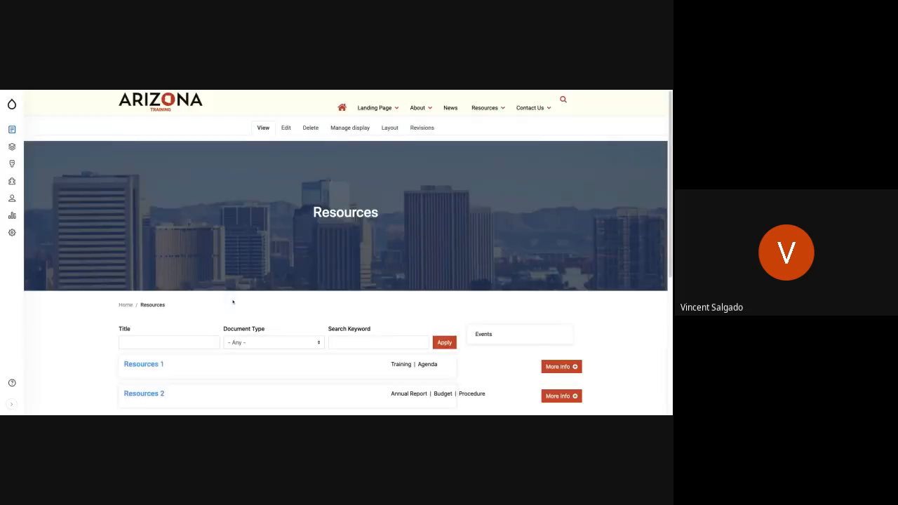
scroll(302, 312, down, 5)
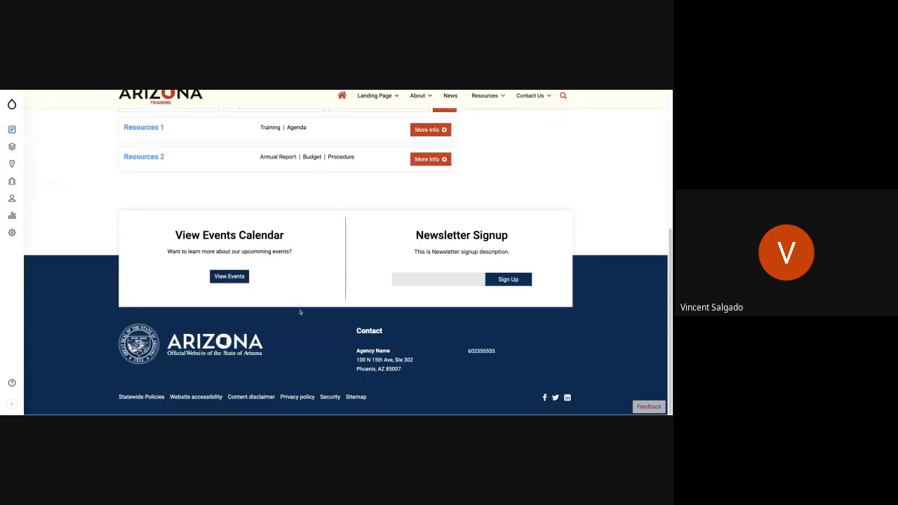
scroll(254, 278, up, 3)
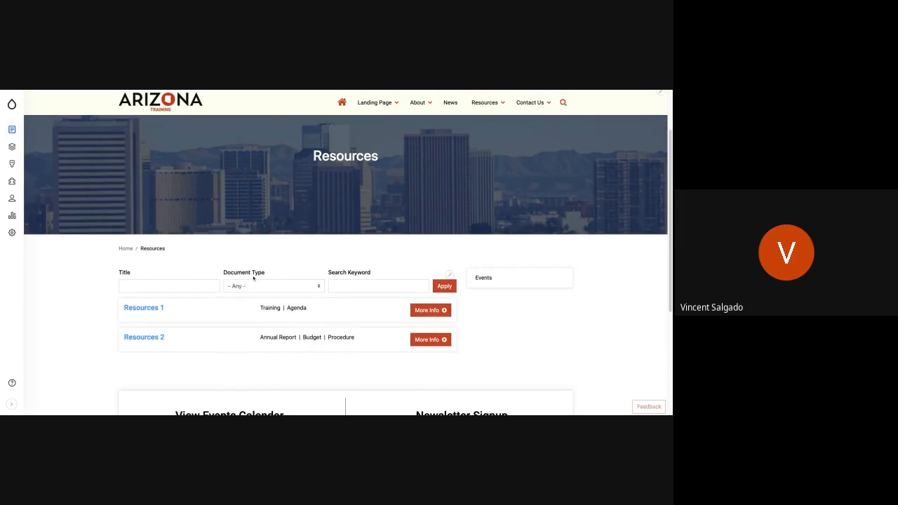
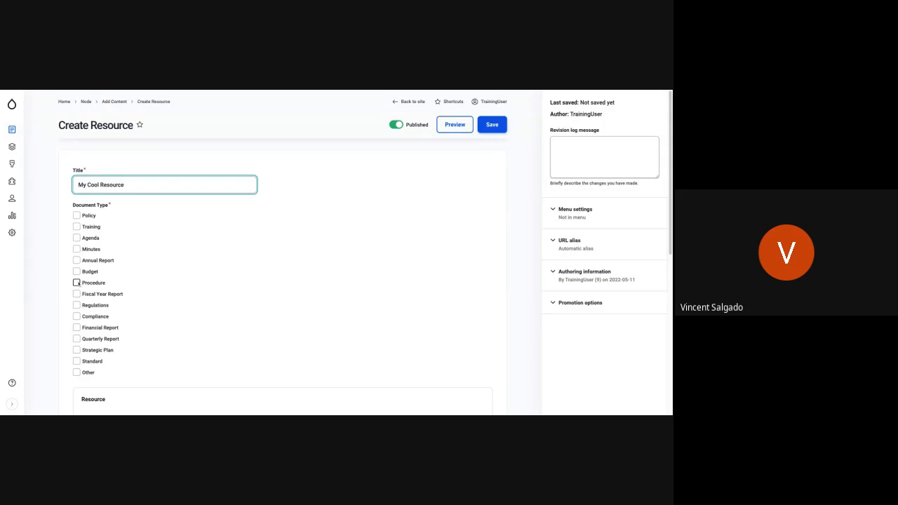
Set the document type of My Cool Resource to Procedure and attach File 3.pdf as its resource document.
click(77, 283)
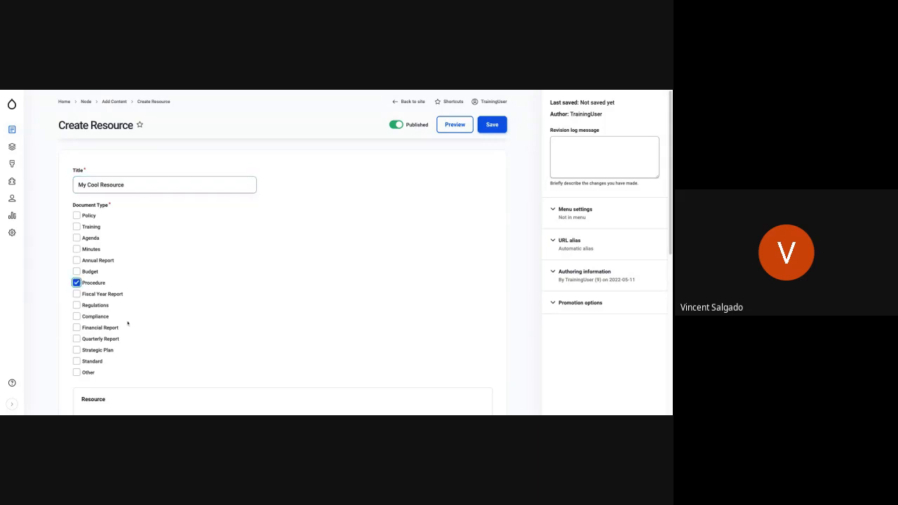
scroll(126, 323, down, 4)
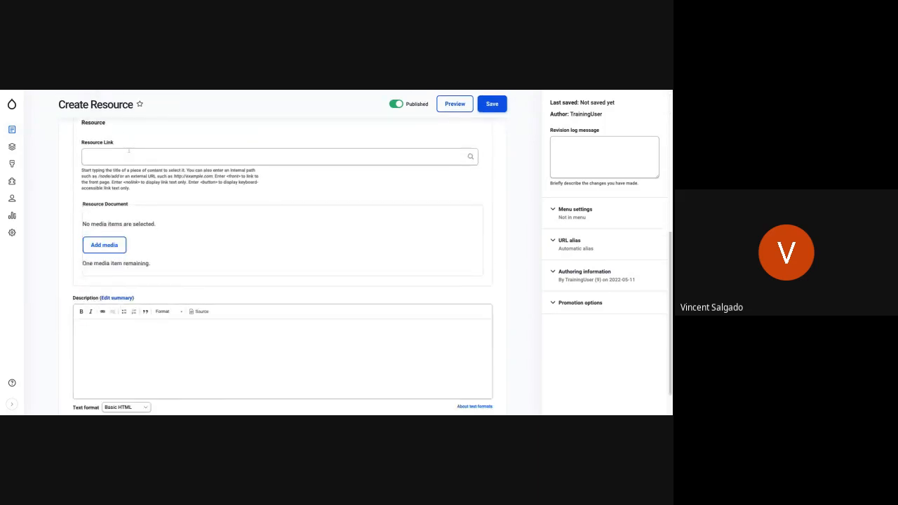
click(111, 245)
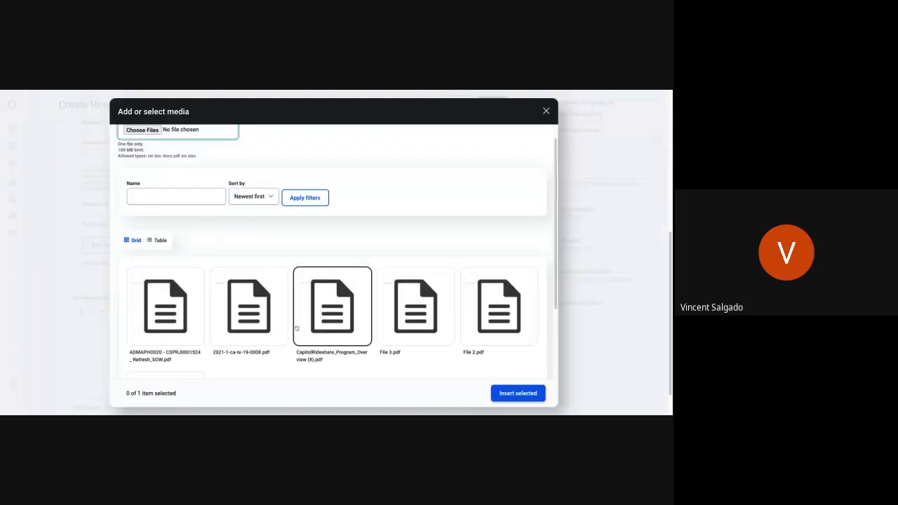
scroll(297, 329, down, 1)
click(387, 254)
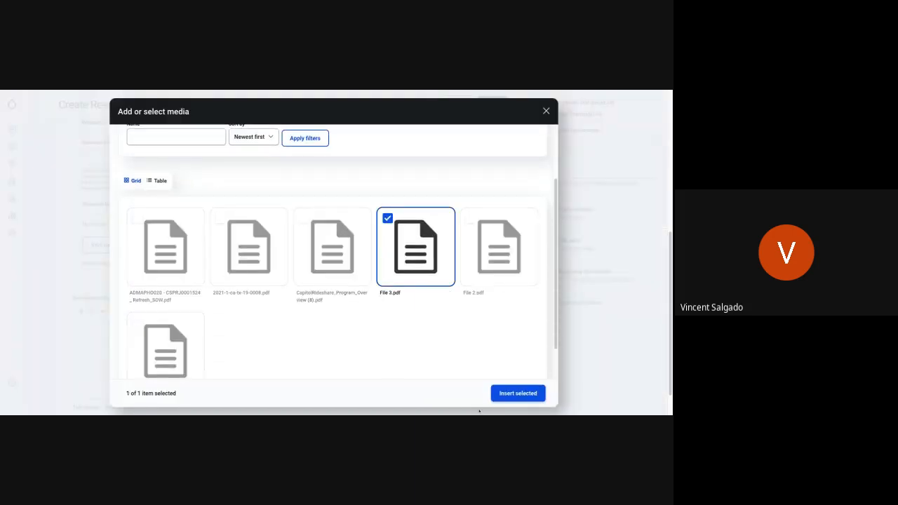
click(501, 394)
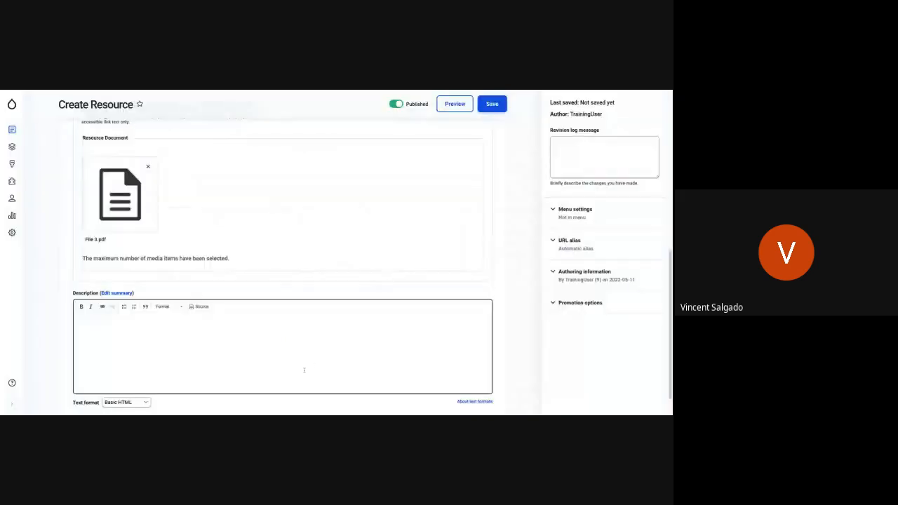
Paste the copied dessert placeholder paragraph into the resource's description and save the resource.
click(157, 340)
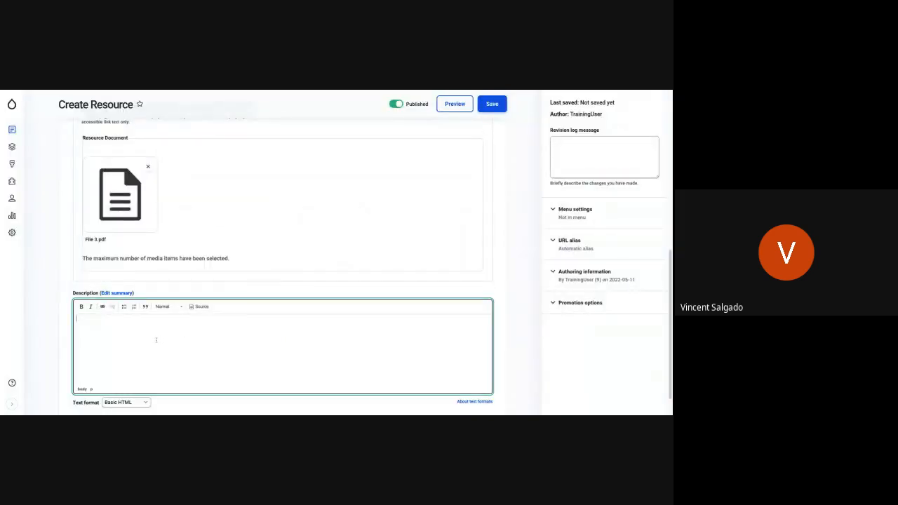
click(242, 91)
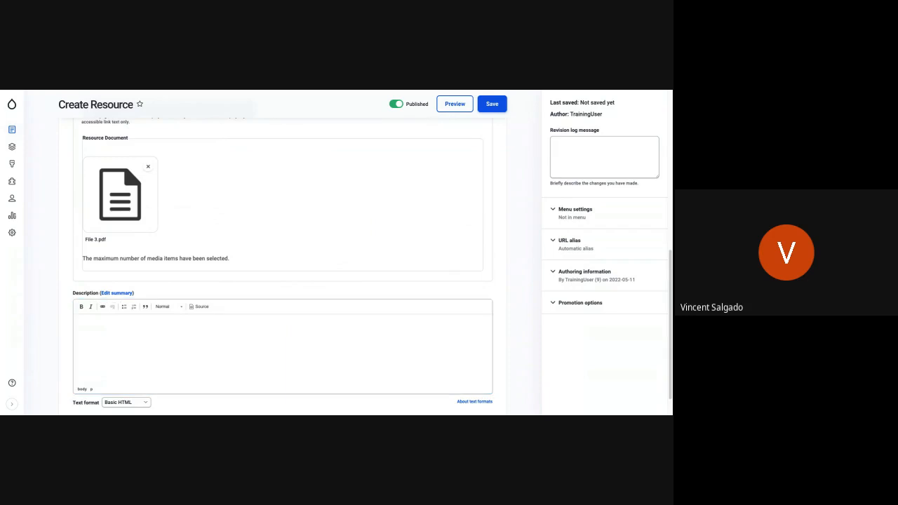
click(107, 332)
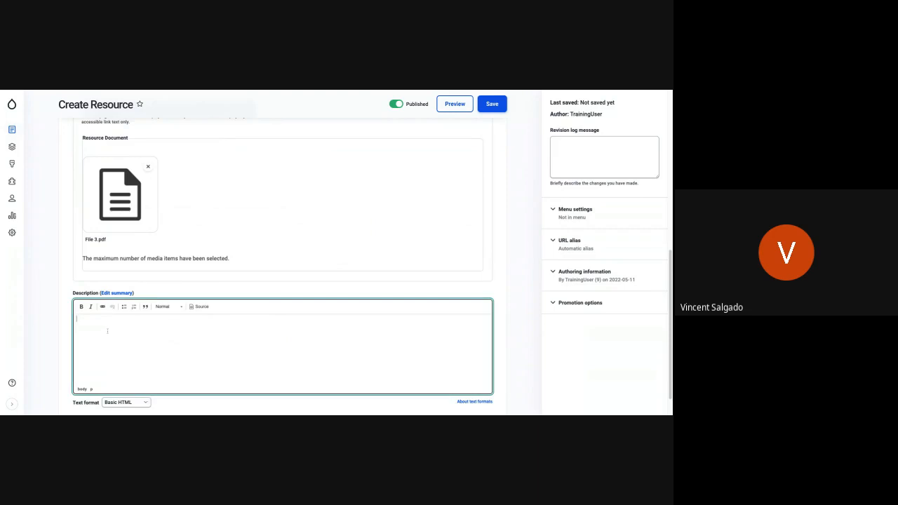
text(Lollipop croissant fruitcake apple pie dragée marshmallow biscuit muffin. Topping soufflé lemon drops tootsie roll tiramisu marzipan dragée toffee. Pie candy halvah marzipan tiramisu macaroon donut fruitcake. Carrot cake dessert chocolate donut oat cake candy wafer biscuit. Tootsie roll shortbread sweet roll shortbread ice cream tiramisu gummi bears. Apple pie topping jelly danish donut gummies biscuit. Tiramisu sweet roll soufflé carrot cake tiramisu dessert cookie. Gummi bears pudding toffee carrot cake bonbon toffee lollipop biscuit carrot cake. Chocolate bar chocolate toffee chocolate sweet. Donut tiramisu candy canes fruitcake cupcake pastry. Shortbread donut donut gummies sweet chocolate bar icing donut carrot cake. Carrot cake icing jelly biscuit pudding. Marshmallow cupcake sweet roll liquorice gummi bears oat cake chocolate cake marshmallow sugar plum. Shortbread candy canes dessert halvah cheesecake.)
scroll(102, 325, down, 1)
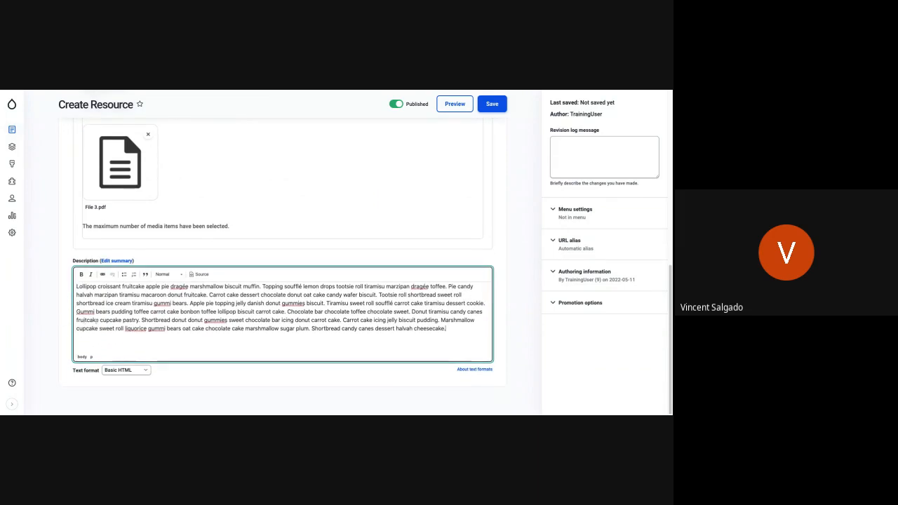
scroll(118, 313, up, 8)
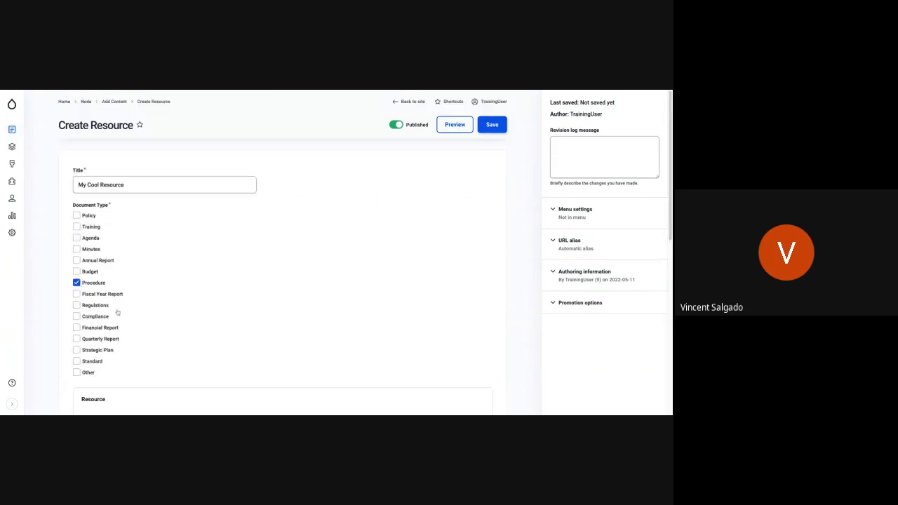
click(497, 124)
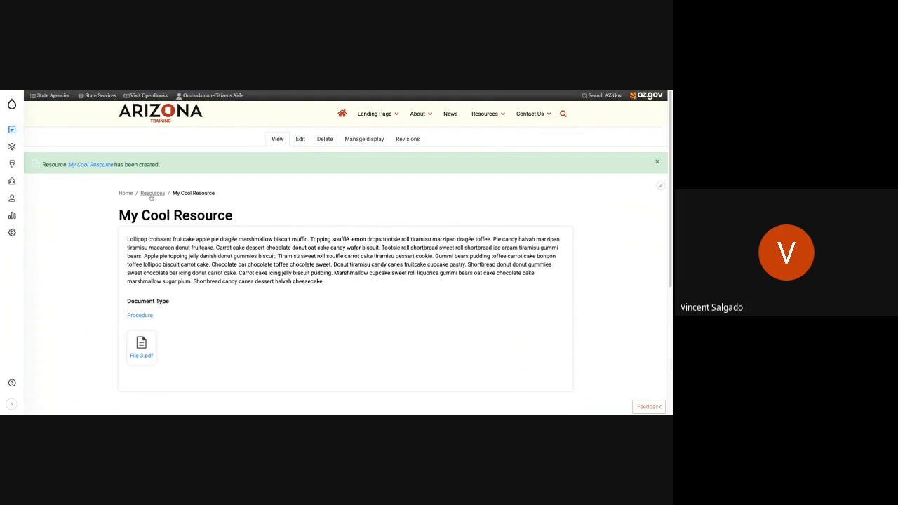
Open the Resources listing and expand the additional information of My Cool Resource.
click(152, 194)
scroll(351, 277, down, 4)
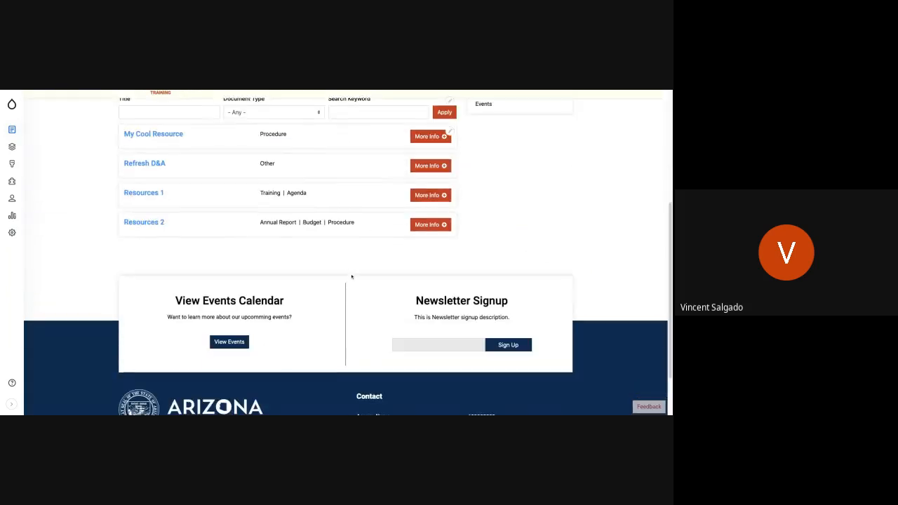
scroll(352, 276, up, 3)
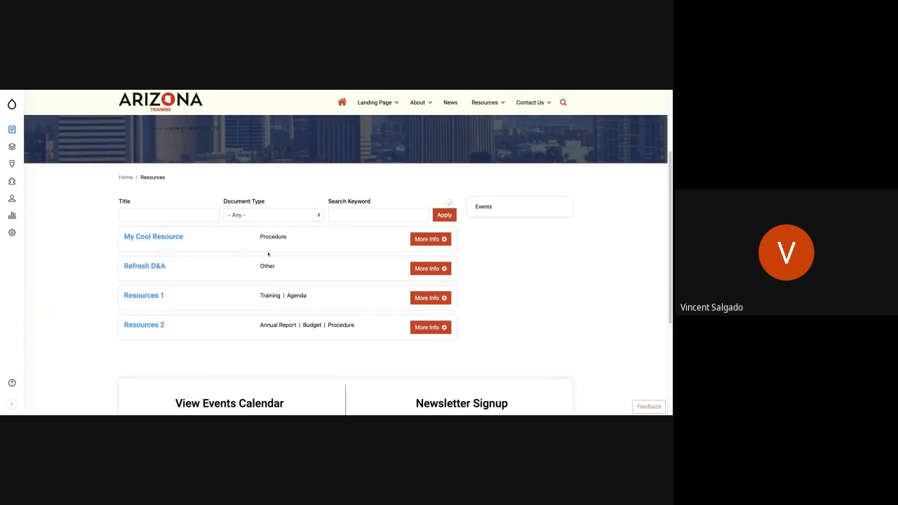
click(421, 240)
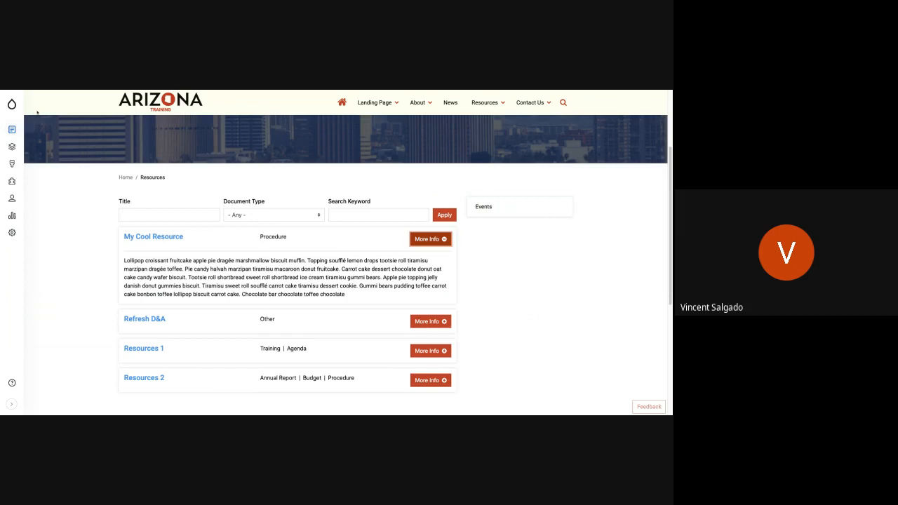
Open the form for creating a new Basic page.
mouse_move(11, 105)
mouse_move(12, 132)
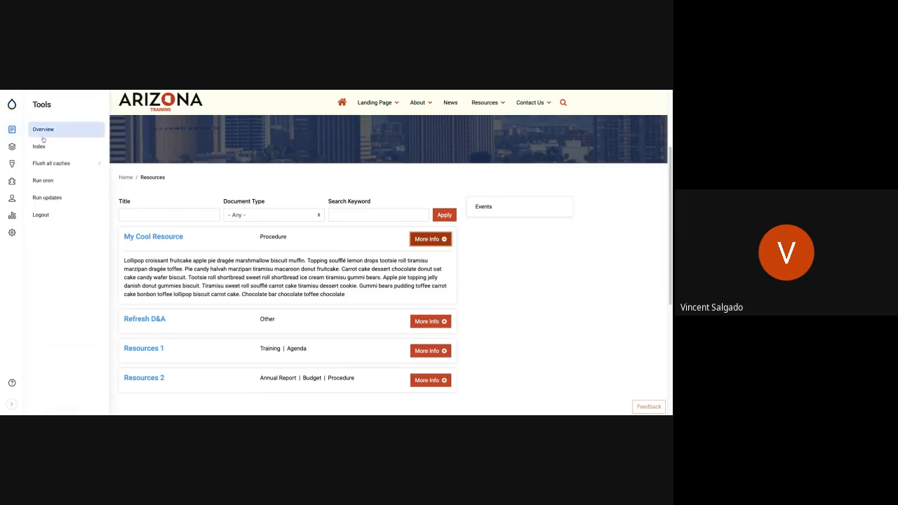
mouse_move(47, 145)
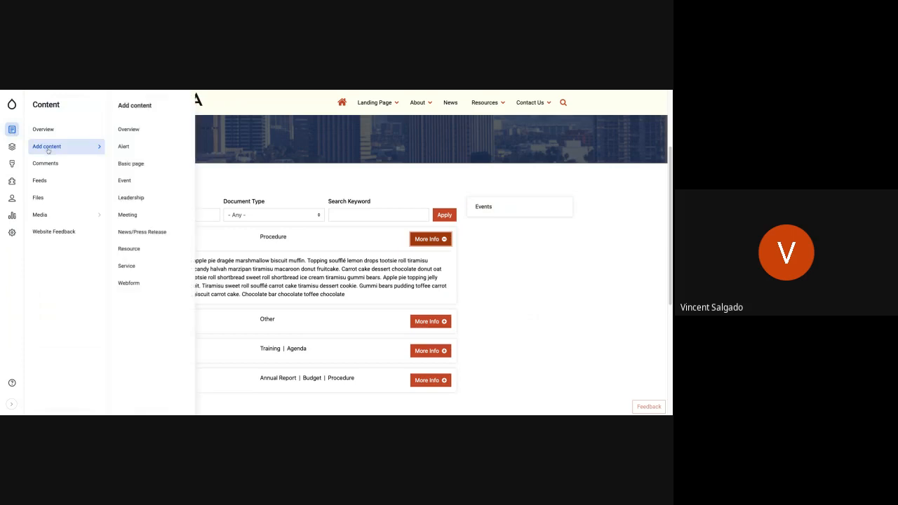
click(149, 165)
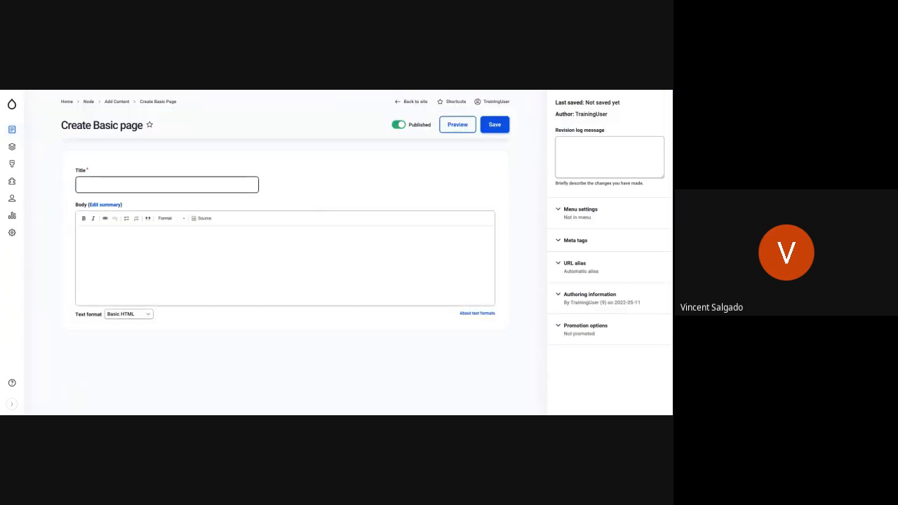
Title the new page "Cool Page" and paste the copied dessert placeholder paragraph into its body.
click(84, 265)
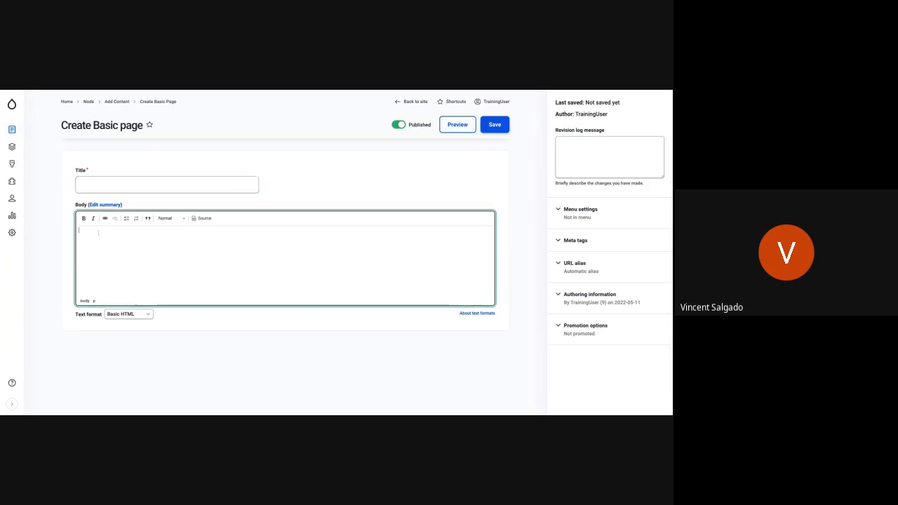
click(99, 185)
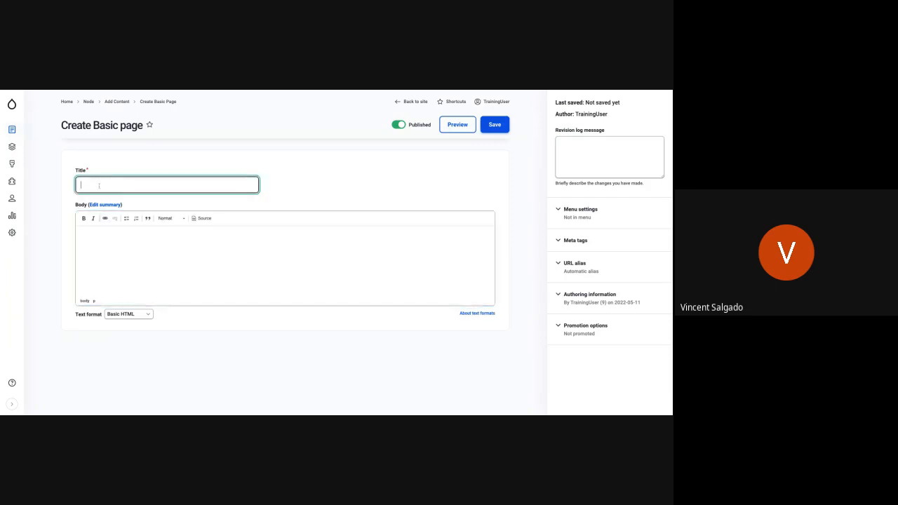
text(Cool Page)
click(122, 243)
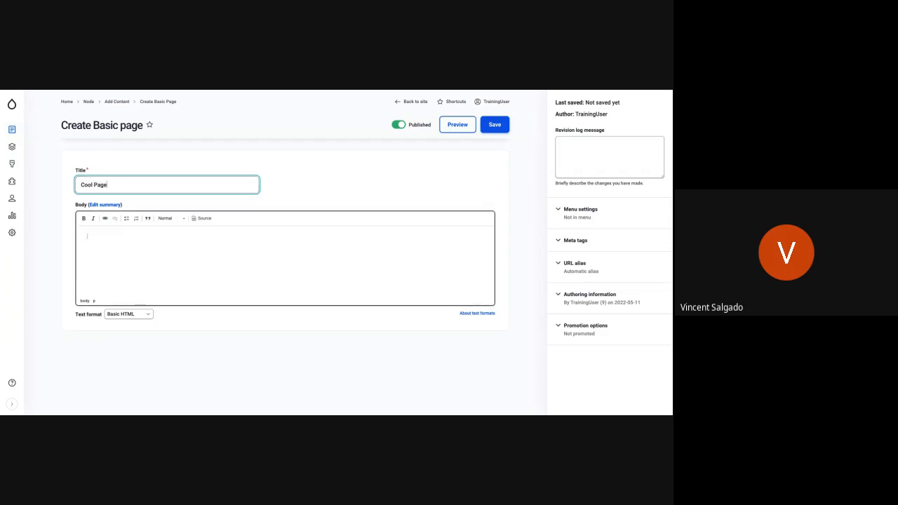
text(Lollipop croissant fruitcake apple pie dragée marshmallow biscuit muffin. Topping soufflé lemon drops tootsie roll tiramisu marzipan dragée toffee. Pie candy halvah marzipan tiramisu macaroon donut fruitcake. Carrot cake dessert chocolate donut oat cake candy wafer biscuit. Tootsie roll shortbread sweet roll shortbread ice cream tiramisu gummi bears. Apple pie topping jelly danish donut gummies biscuit. Tiramisu sweet roll soufflé carrot cake tiramisu dessert cookie. Gummi bears pudding toffee carrot cake bonbon toffee lollipop biscuit carrot cake. Chocolate bar chocolate toffee chocolate sweet. Donut tiramisu candy canes fruitcake cupcake pastry. Shortbread donut donut gummies sweet chocolate bar icing donut carrot cake. Carrot cake icing jelly biscuit pudding. Marshmallow cupcake sweet roll liquorice gummi bears oat cake chocolate cake marshmallow sugar plum. Shortbread candy canes dessert halvah cheesecake.)
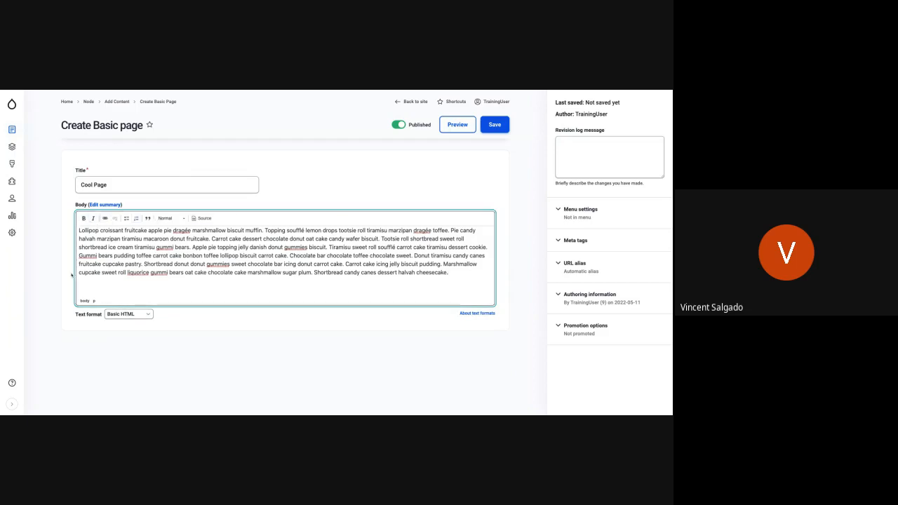
Switch the body's text format to Full HTML and back to Basic HTML, accepting the format change.
click(137, 315)
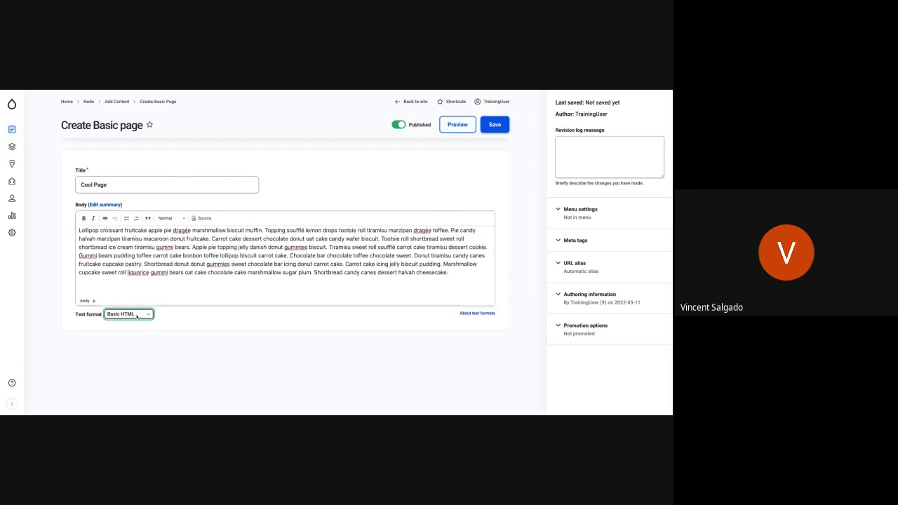
click(124, 328)
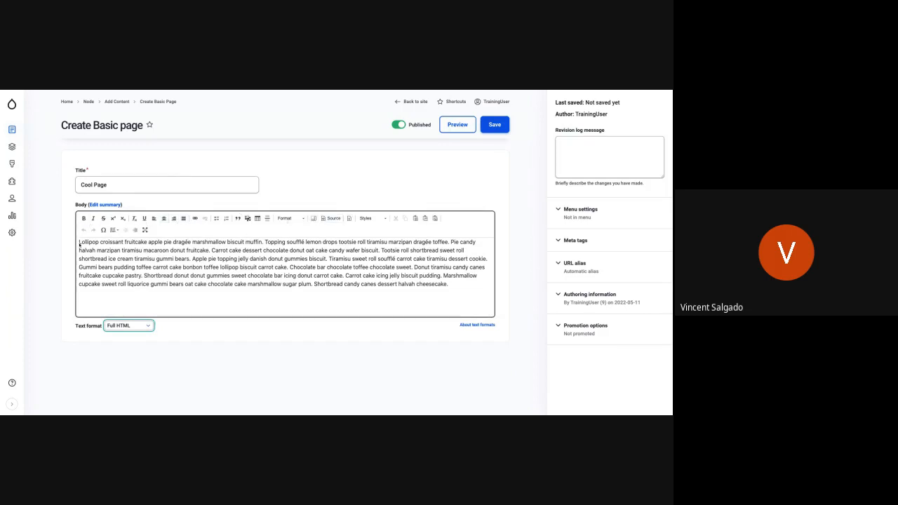
click(146, 327)
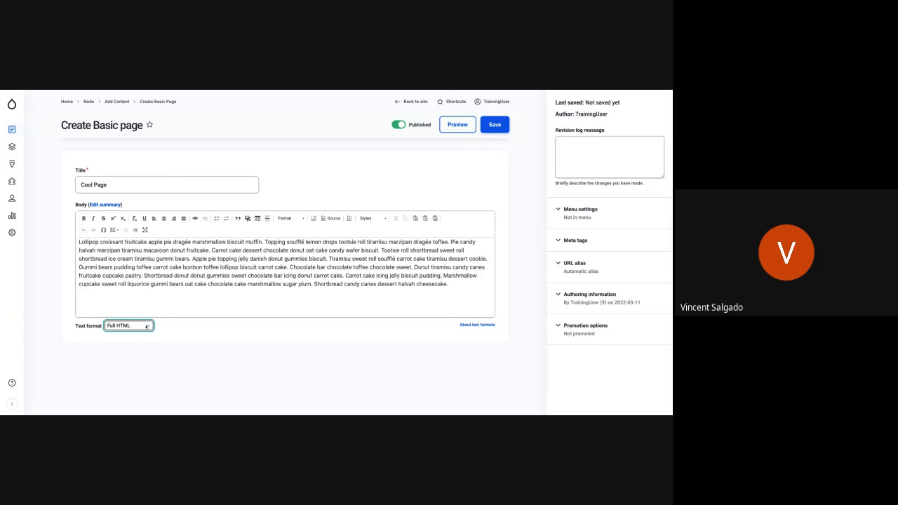
click(138, 315)
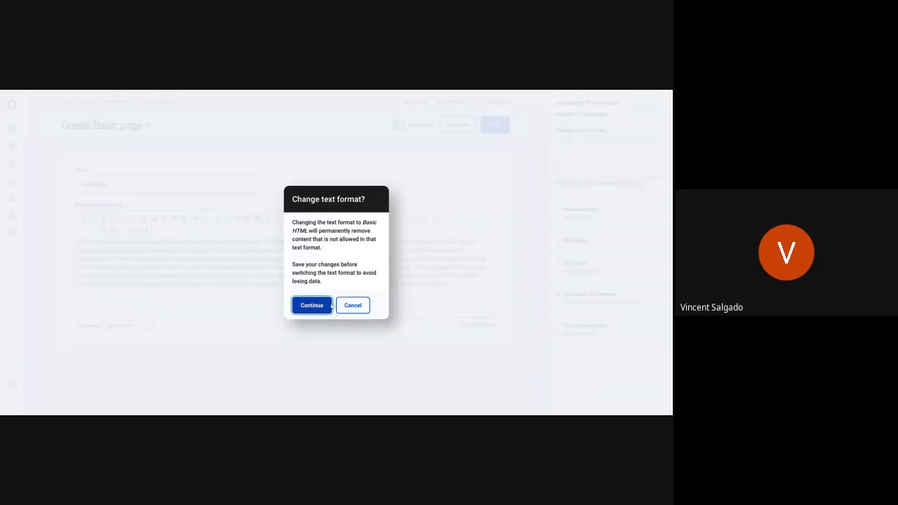
click(320, 307)
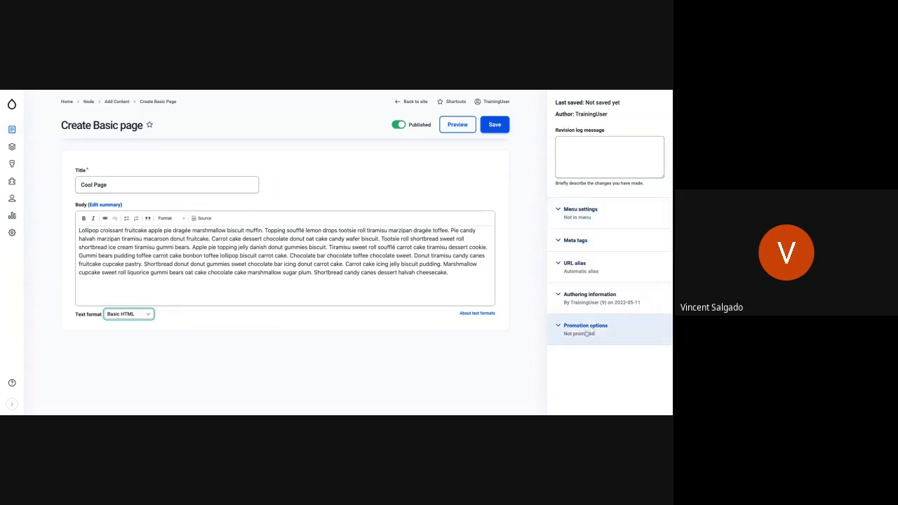
Look at the revision log message field and enable a menu link for the page in its menu settings.
click(589, 143)
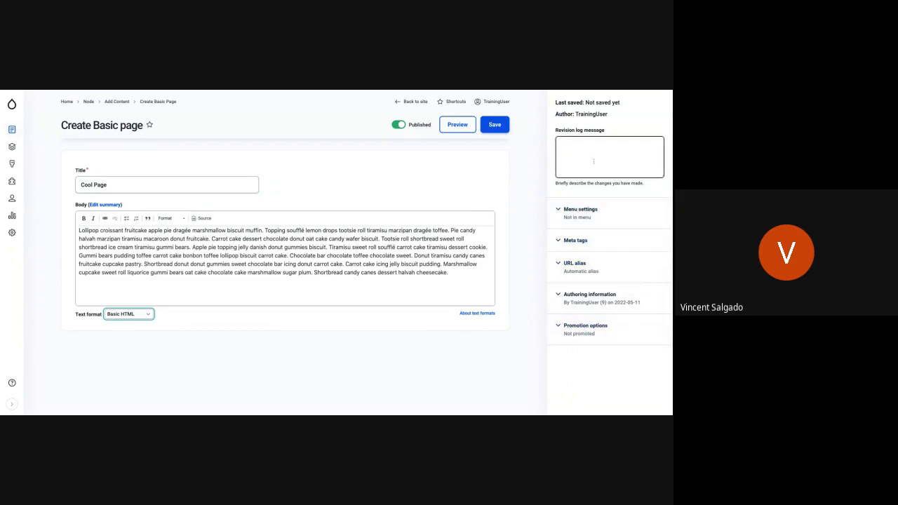
click(593, 161)
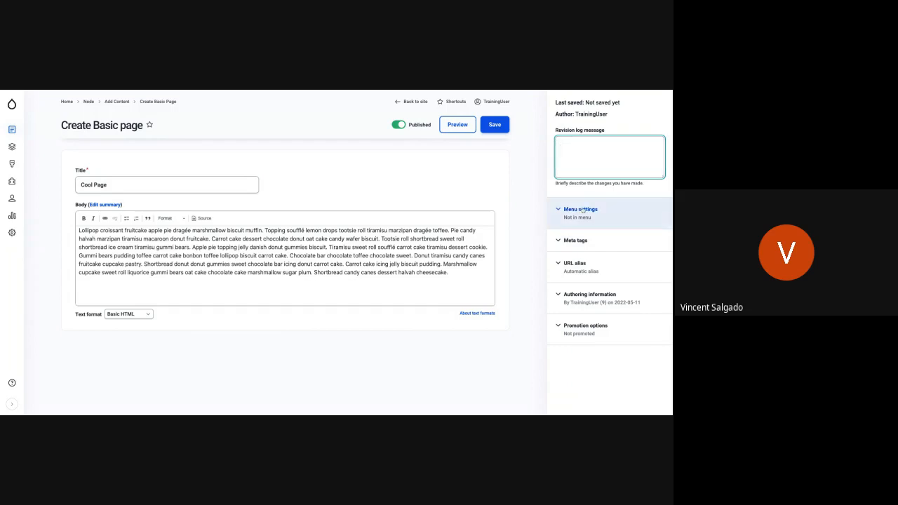
click(560, 209)
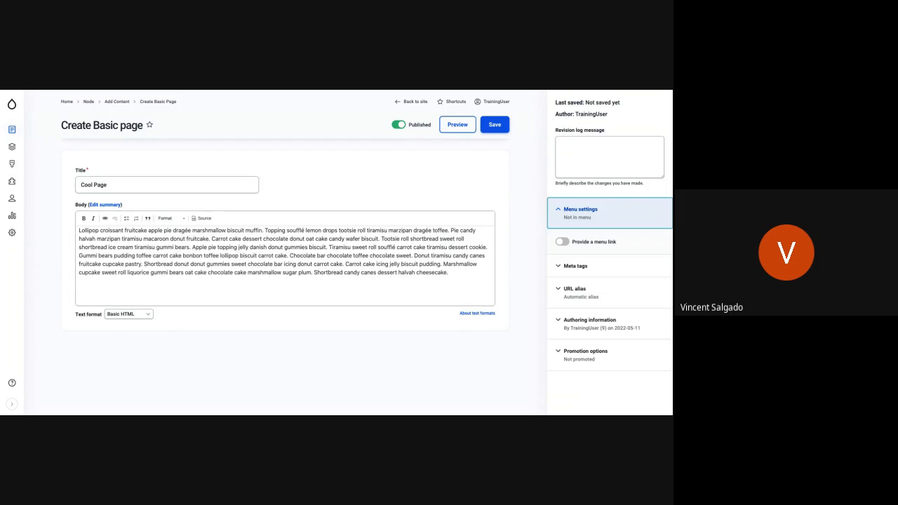
click(562, 241)
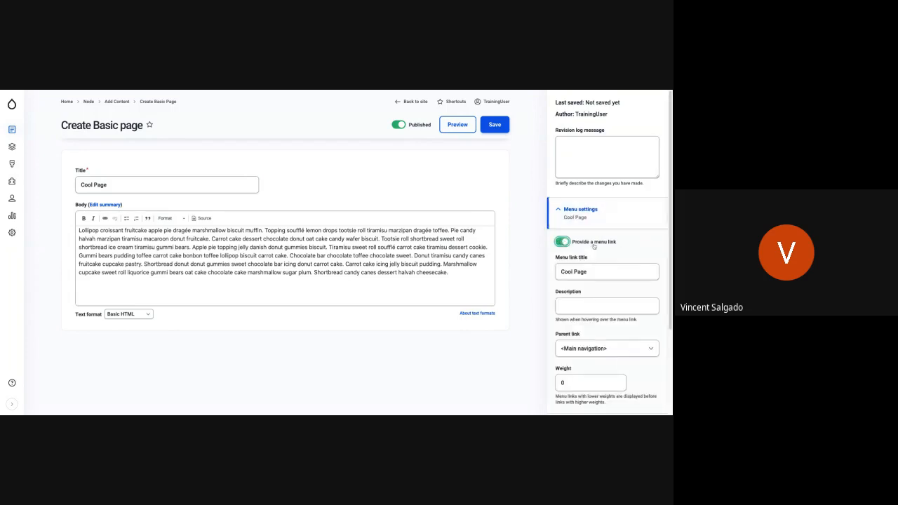
Review the menu link's title and description fields and its parent link options, keeping <Main navigation> as the parent.
scroll(595, 249, down, 1)
click(606, 265)
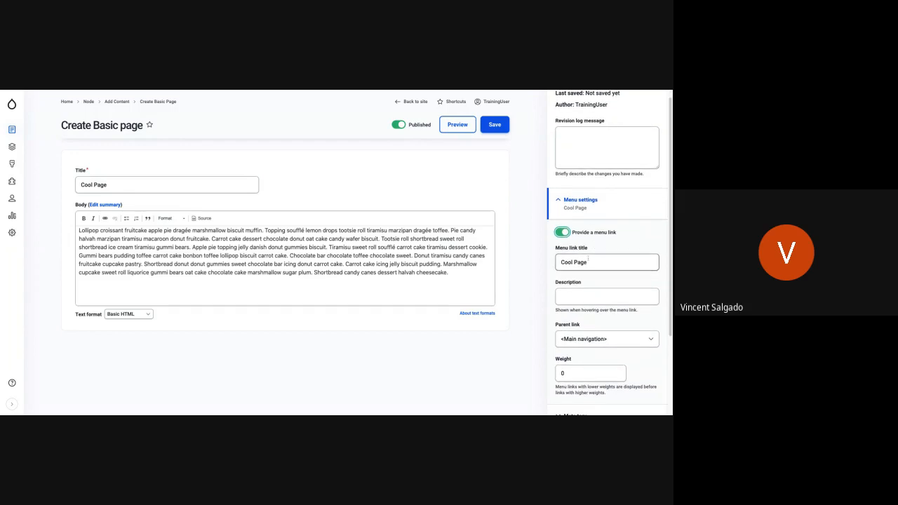
scroll(607, 288, down, 3)
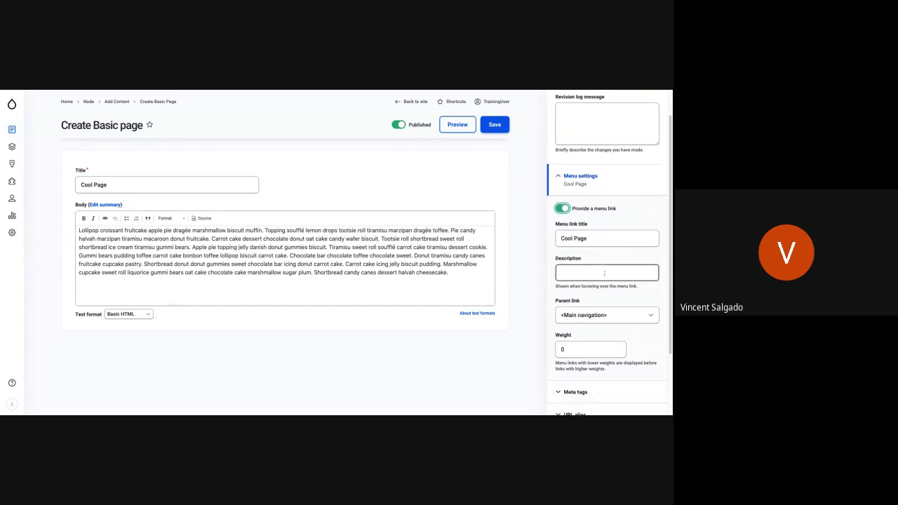
scroll(606, 315, down, 3)
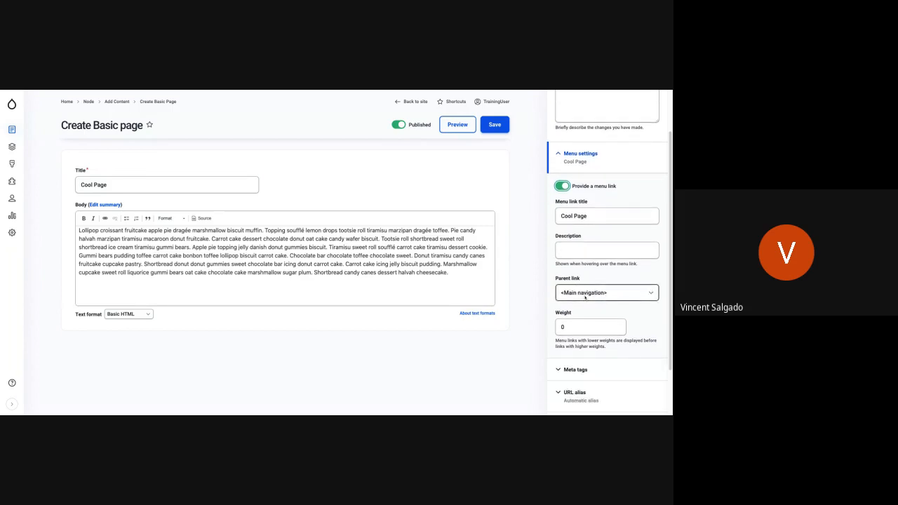
click(585, 297)
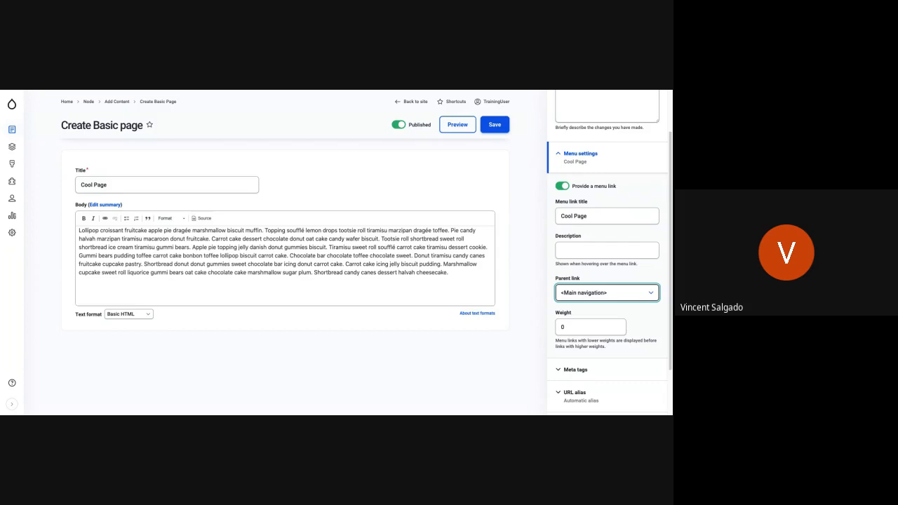
click(586, 350)
key(Up)
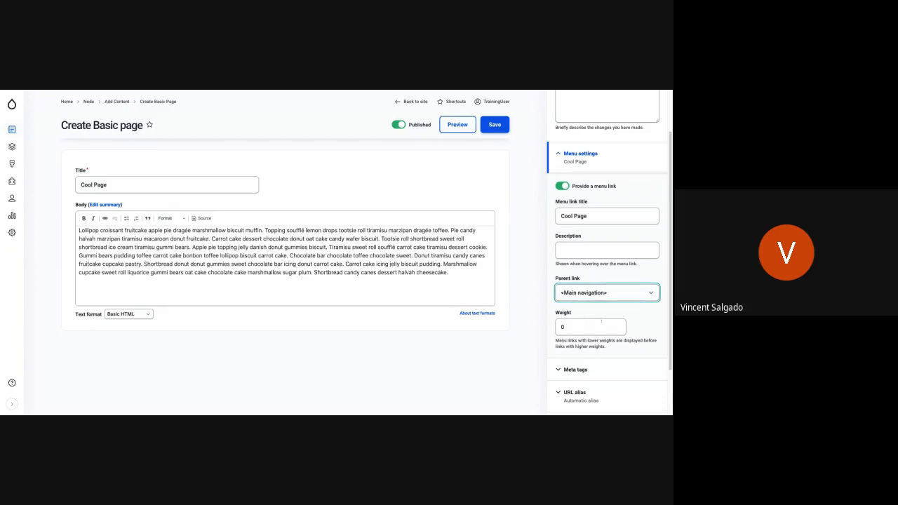
Review the new page's menu weight, meta tags, URL alias and promotion options, leaving their settings as they are.
scroll(573, 322, down, 1)
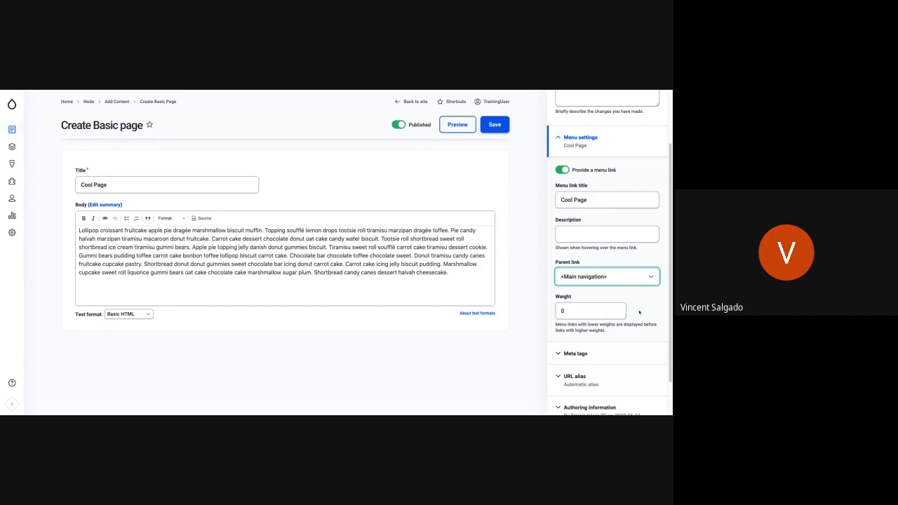
scroll(627, 305, down, 2)
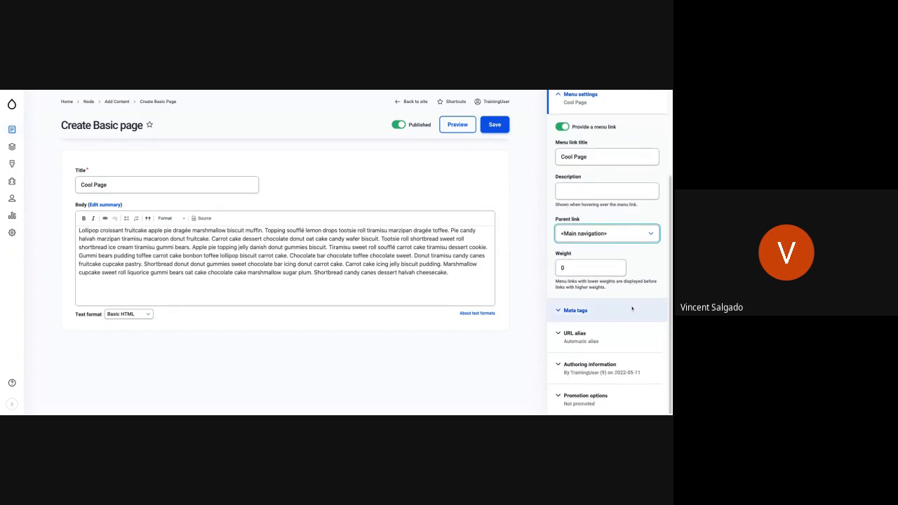
click(560, 311)
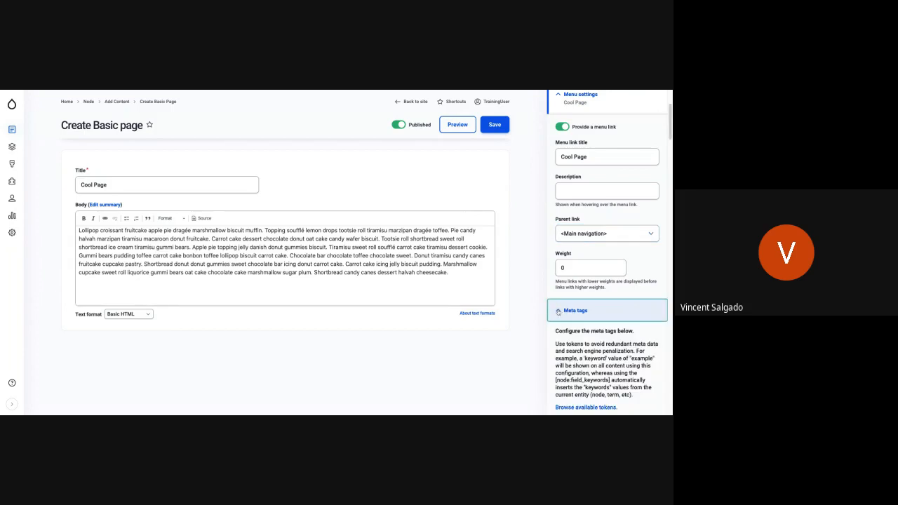
click(558, 311)
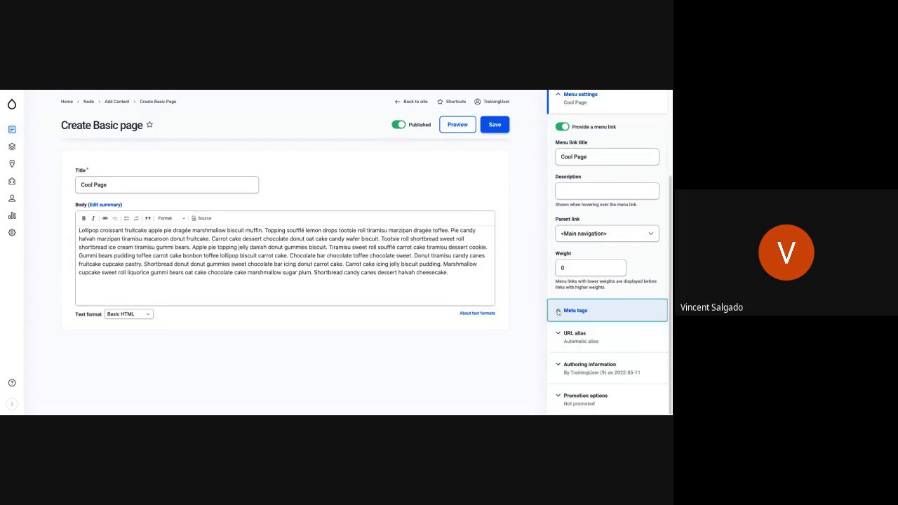
click(603, 335)
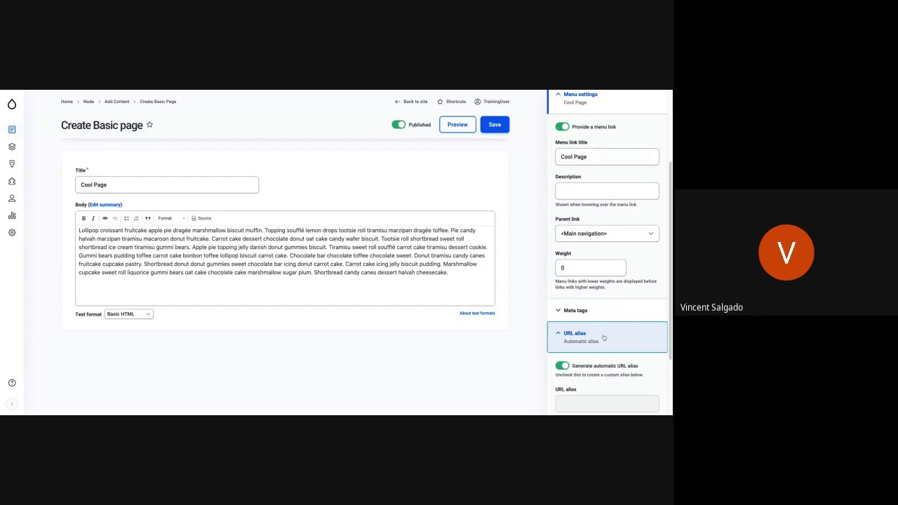
scroll(603, 335, down, 1)
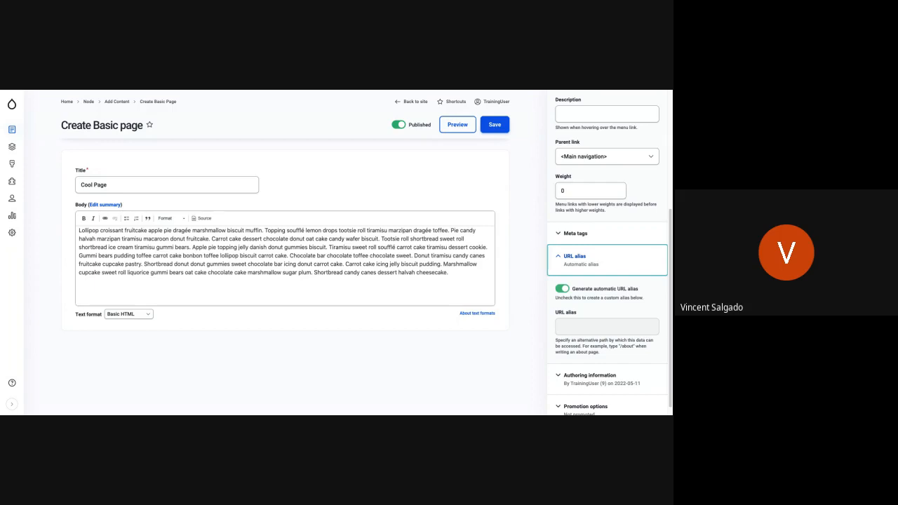
click(559, 259)
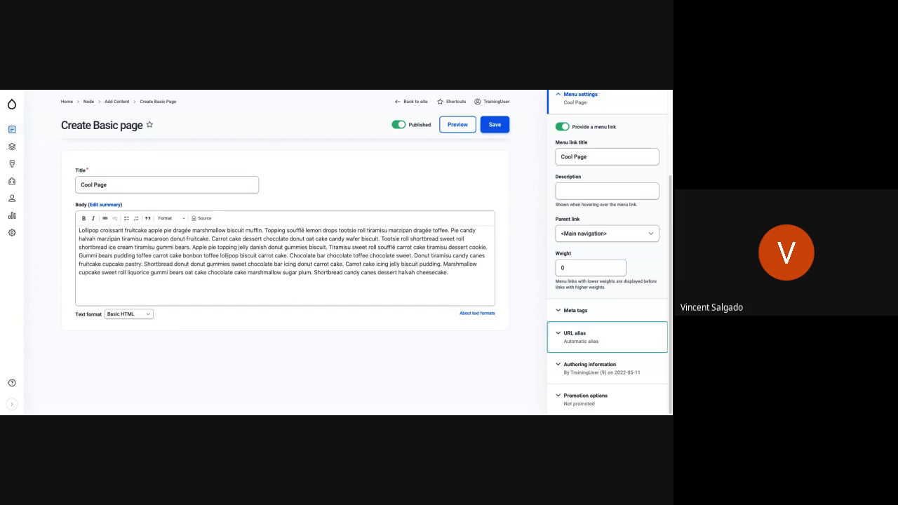
click(595, 341)
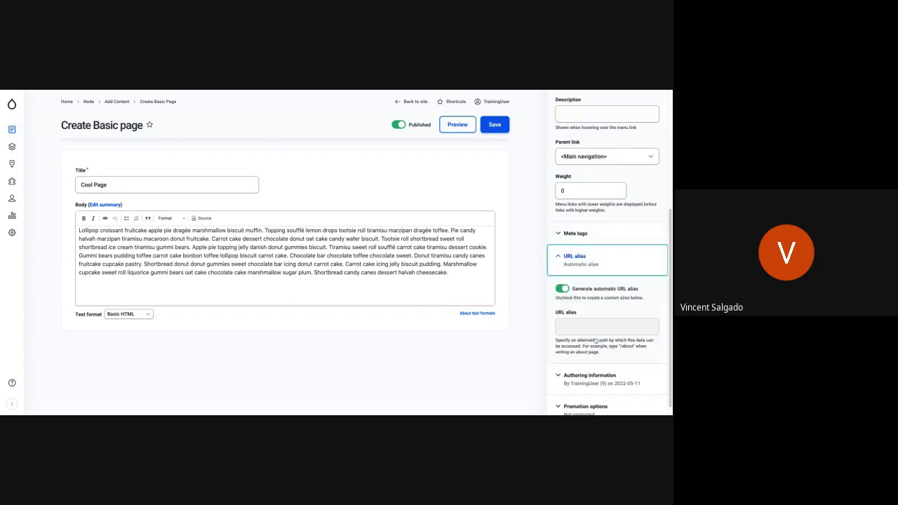
click(564, 256)
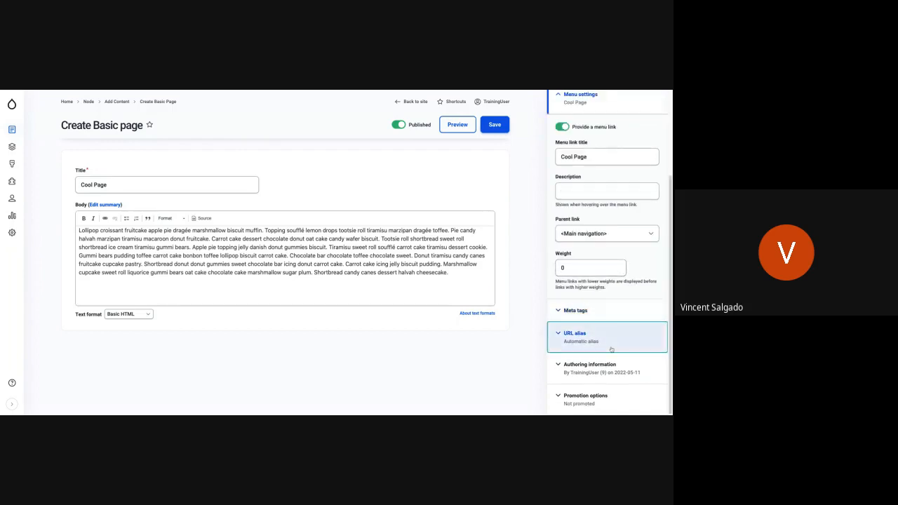
click(573, 397)
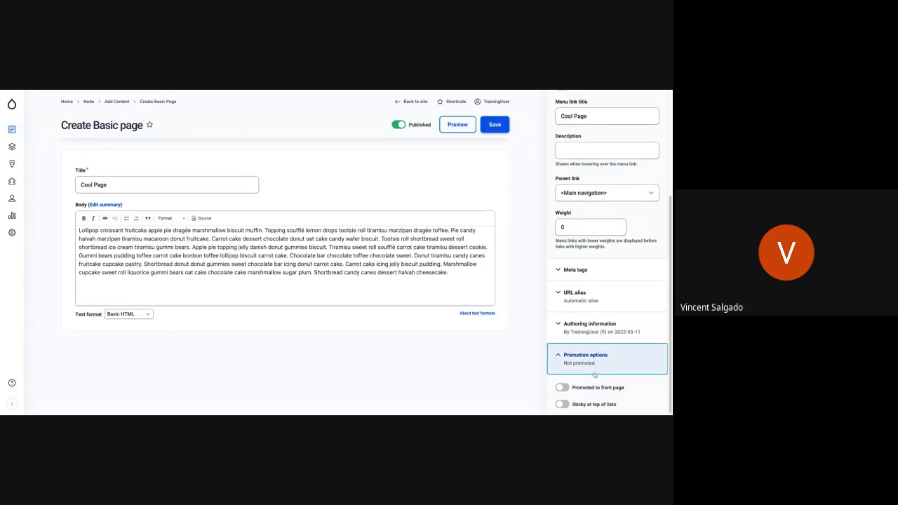
click(580, 364)
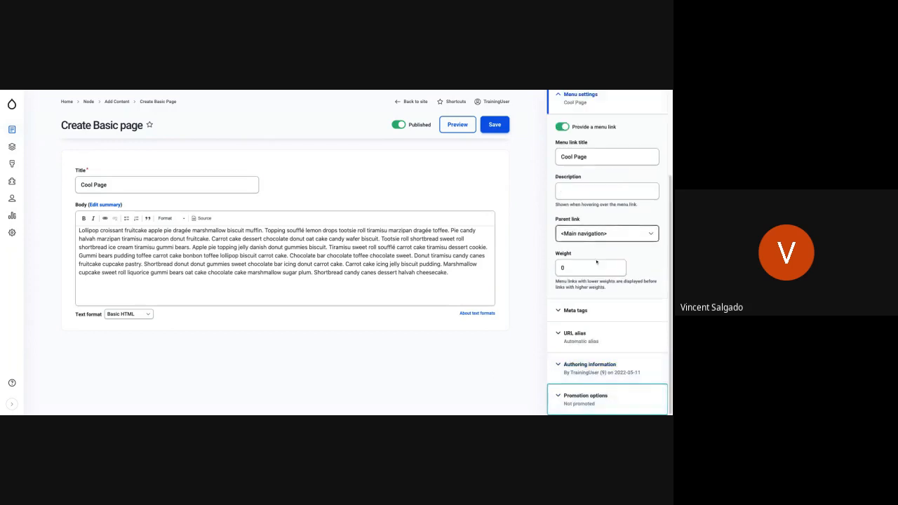
Save the new Basic page and check its title and body paragraph on the resulting page.
scroll(597, 264, up, 3)
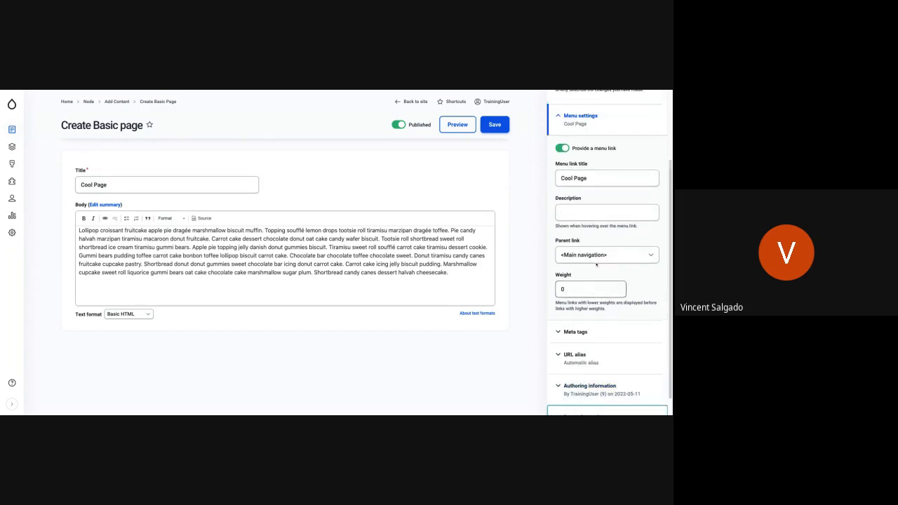
click(503, 128)
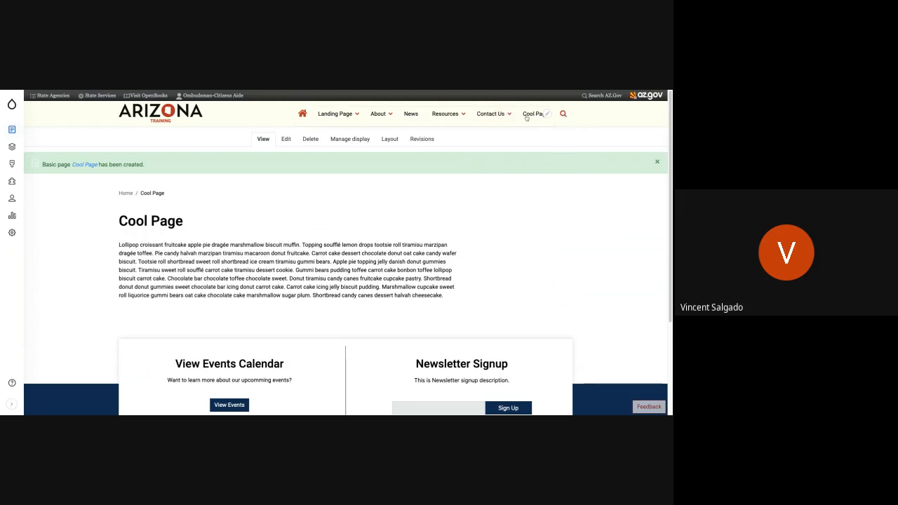
triple_click(245, 253)
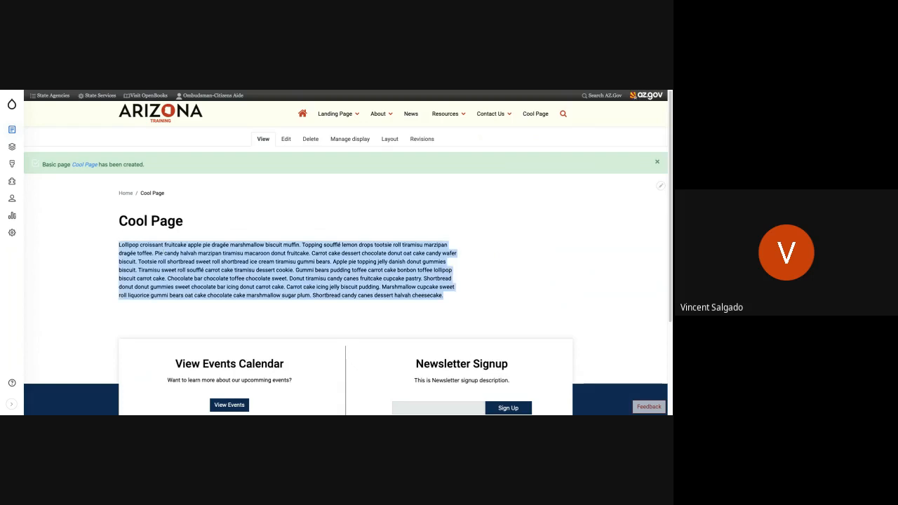
click(199, 230)
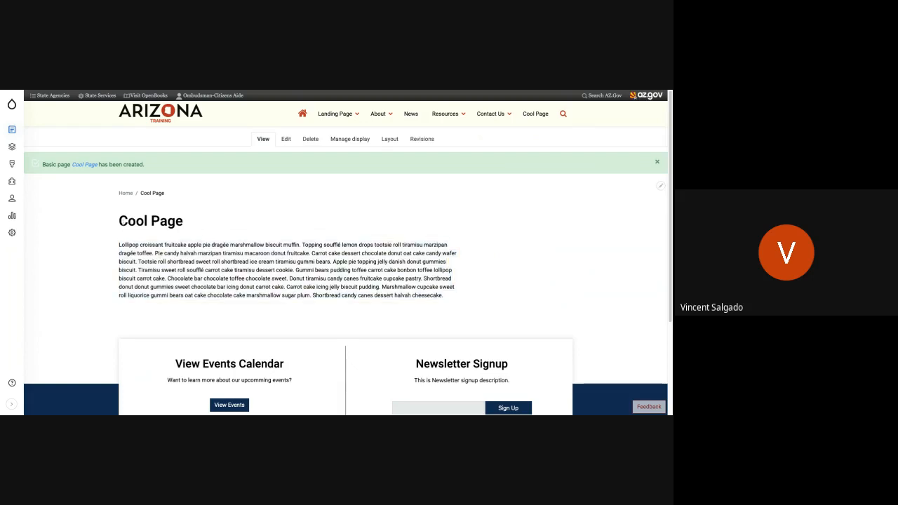
drag(119, 222, 239, 254)
click(240, 258)
Open the layout of Cool Page for editing and dismiss the layout editing notice.
click(390, 139)
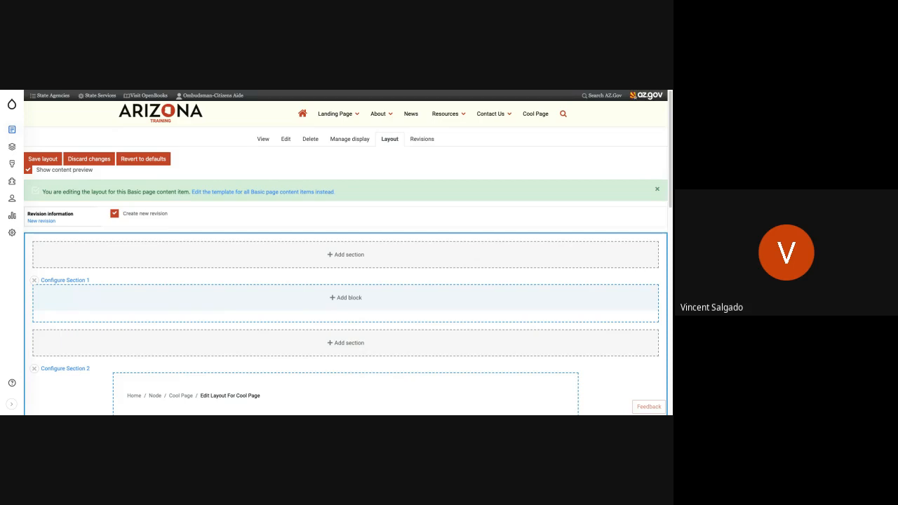
scroll(398, 173, down, 1)
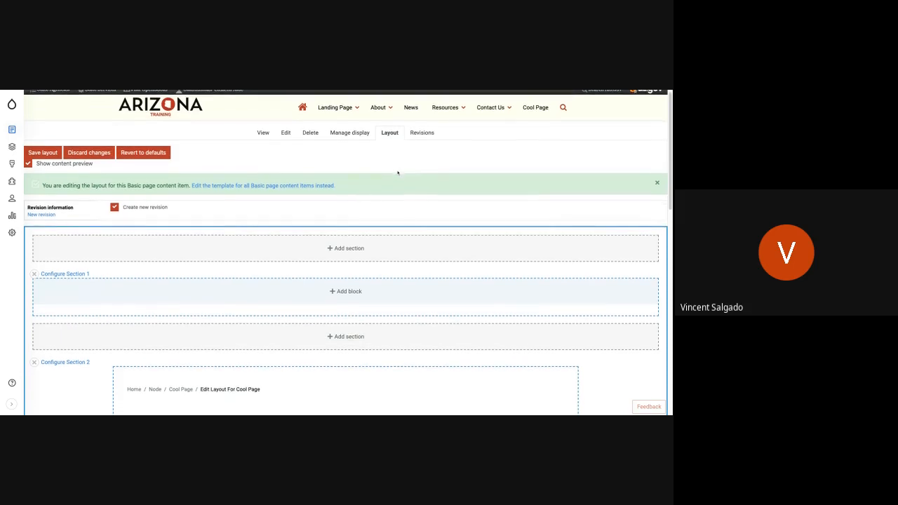
scroll(397, 173, down, 2)
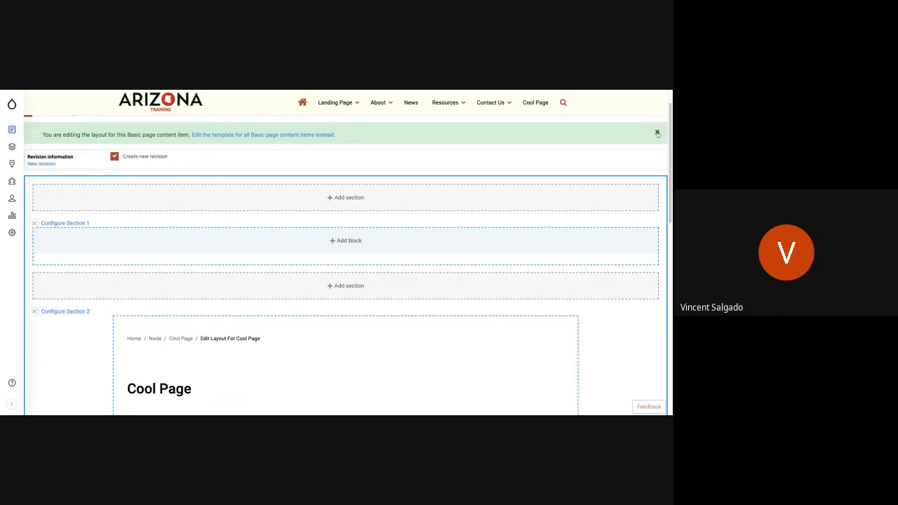
click(656, 131)
scroll(347, 221, up, 2)
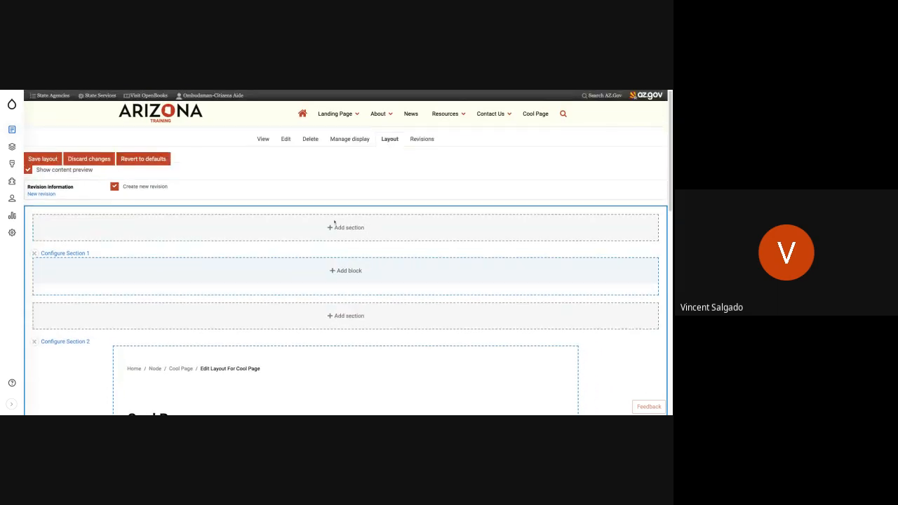
Start a new custom Banner block in Section 1, above the page title section.
scroll(335, 222, down, 1)
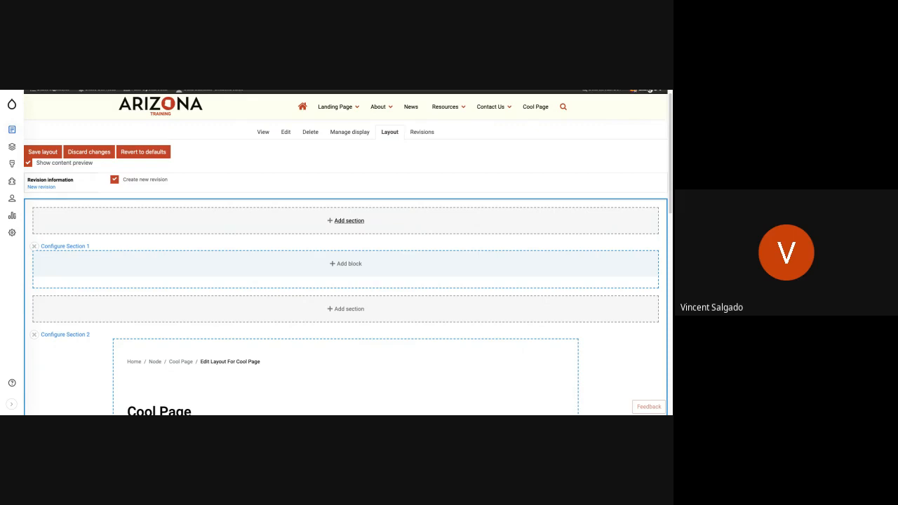
scroll(278, 236, down, 1)
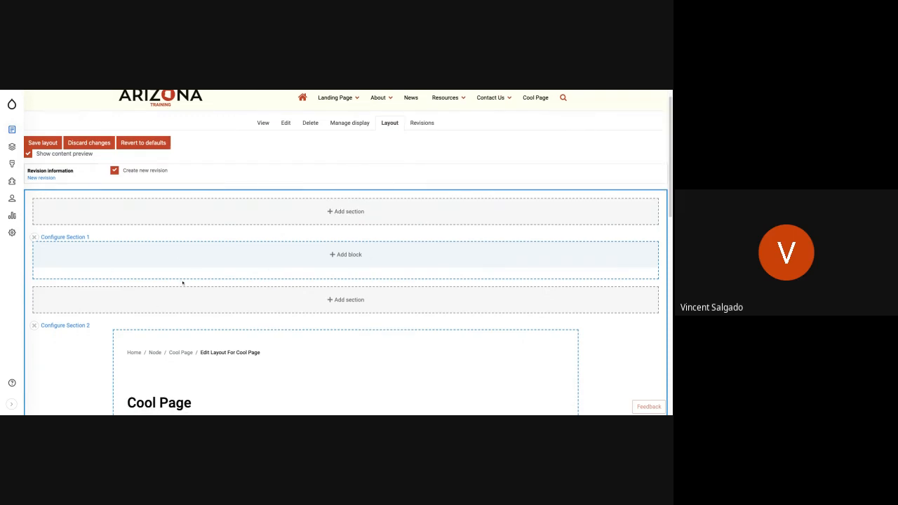
scroll(183, 285, down, 3)
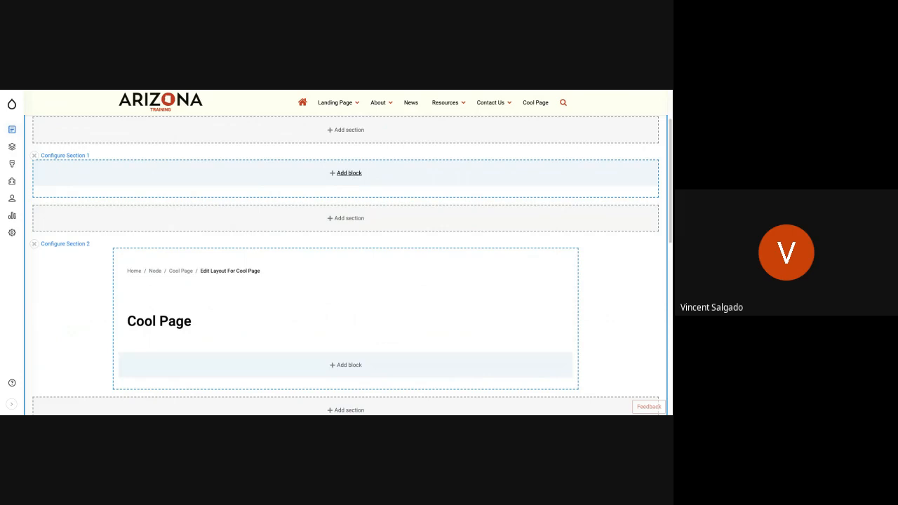
scroll(338, 219, down, 3)
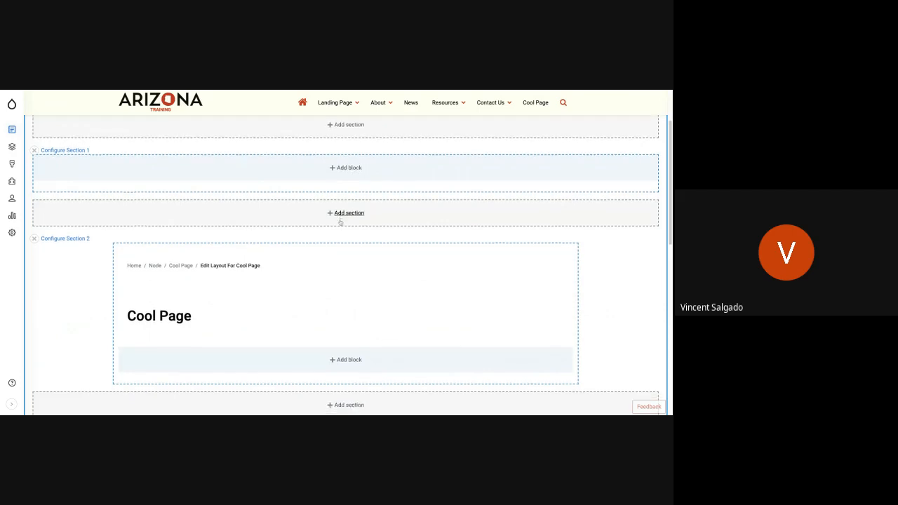
scroll(341, 223, up, 1)
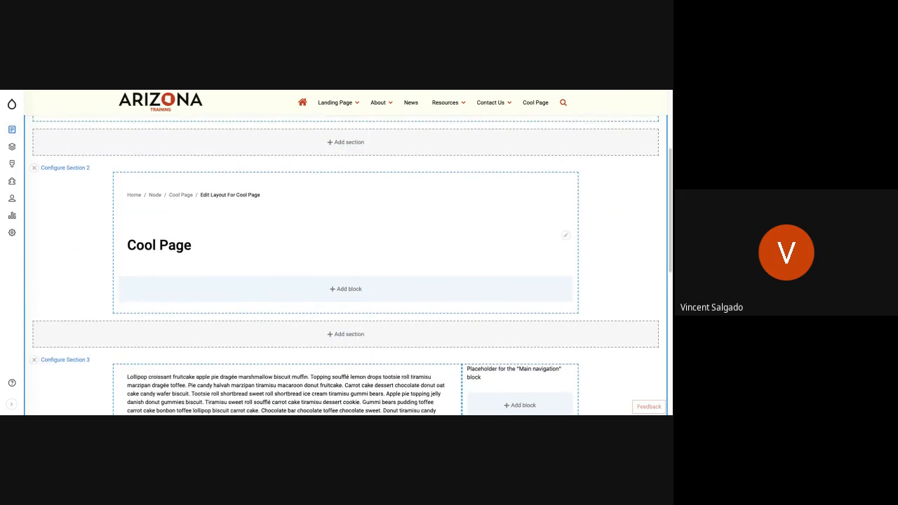
scroll(341, 265, up, 2)
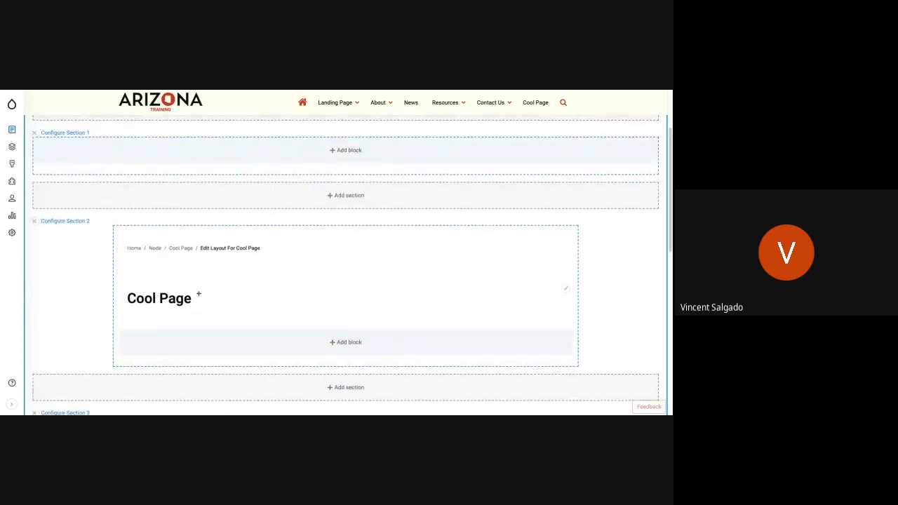
click(346, 151)
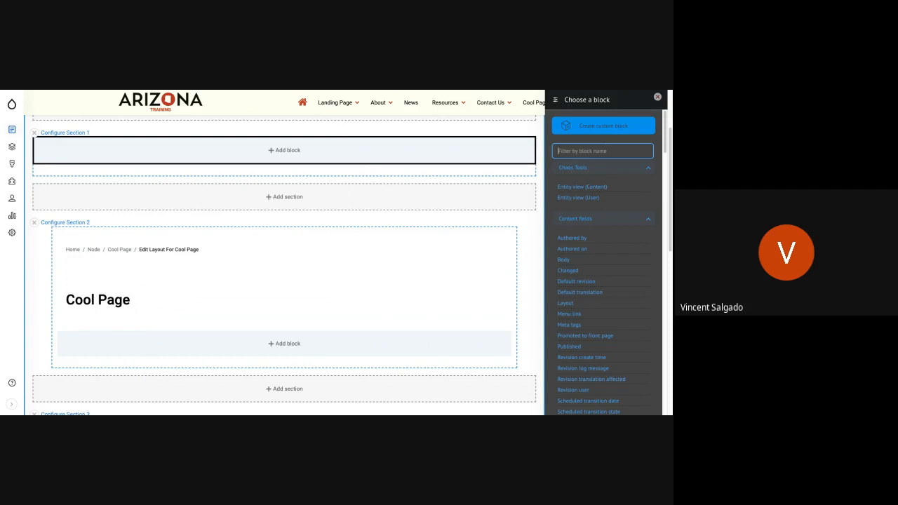
click(603, 126)
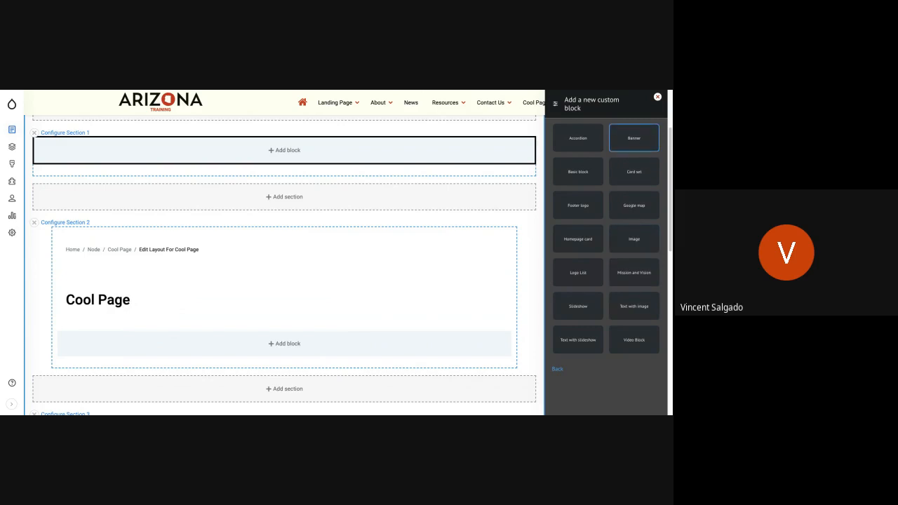
click(634, 138)
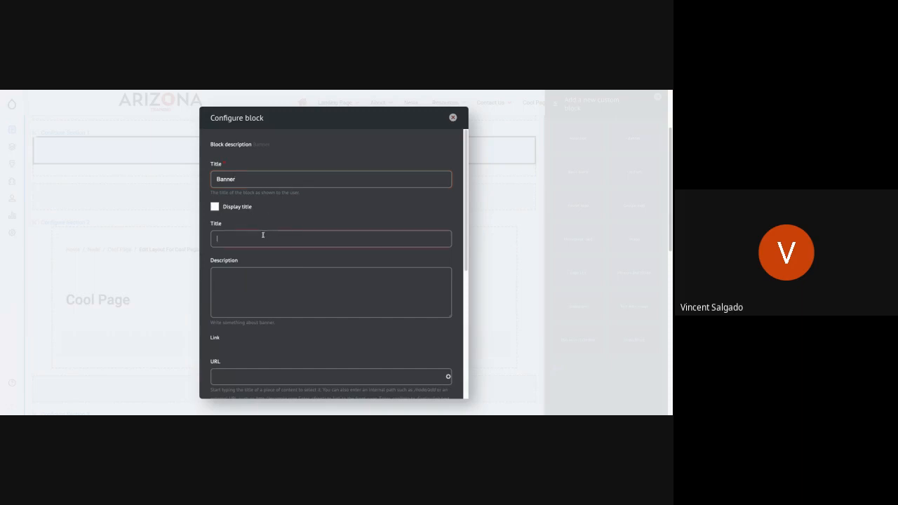
Title the banner "Cool Page" and paste the dessert placeholder text as its description, keeping only the first sentence ending in "biscuit muffin.".
text(Cool)
text(Page)
click(297, 278)
key(ctrl+v)
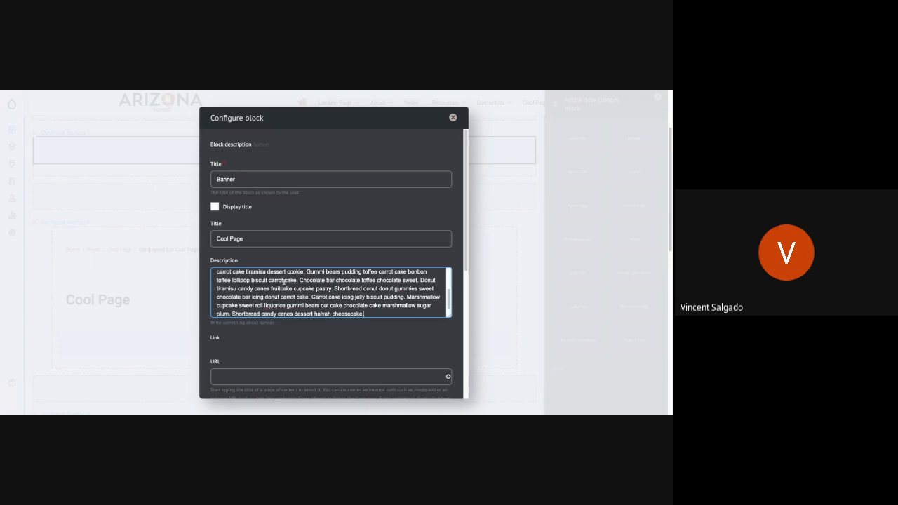
drag(383, 314, 398, 275)
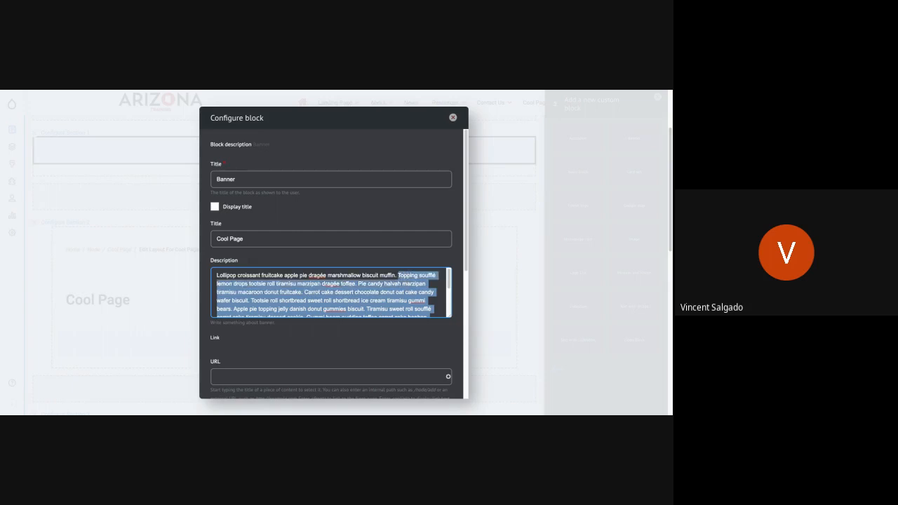
key(BackSpace)
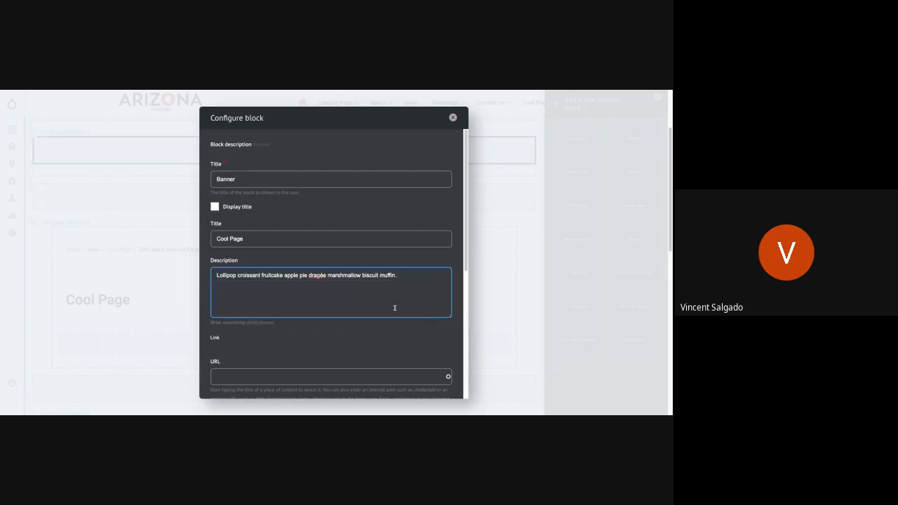
Leave the banner's link URL and link text empty and start adding media for its image.
scroll(362, 321, down, 1)
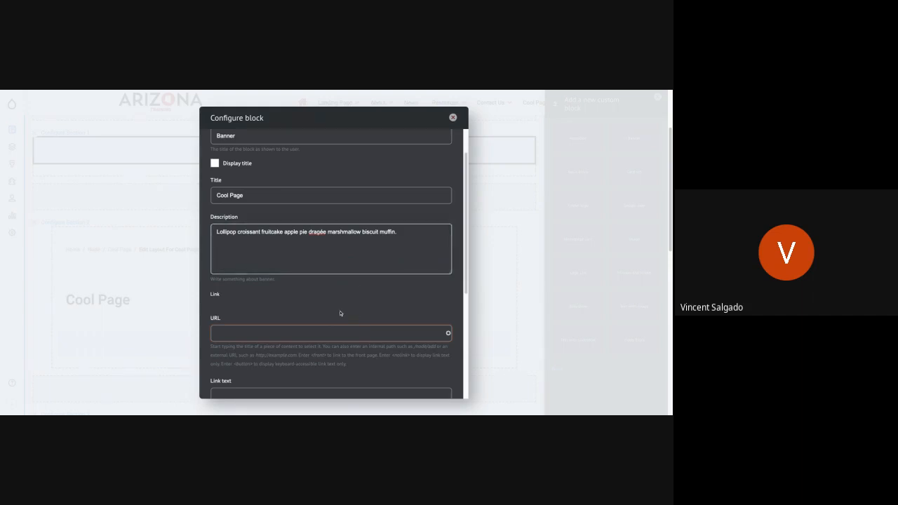
scroll(341, 315, down, 1)
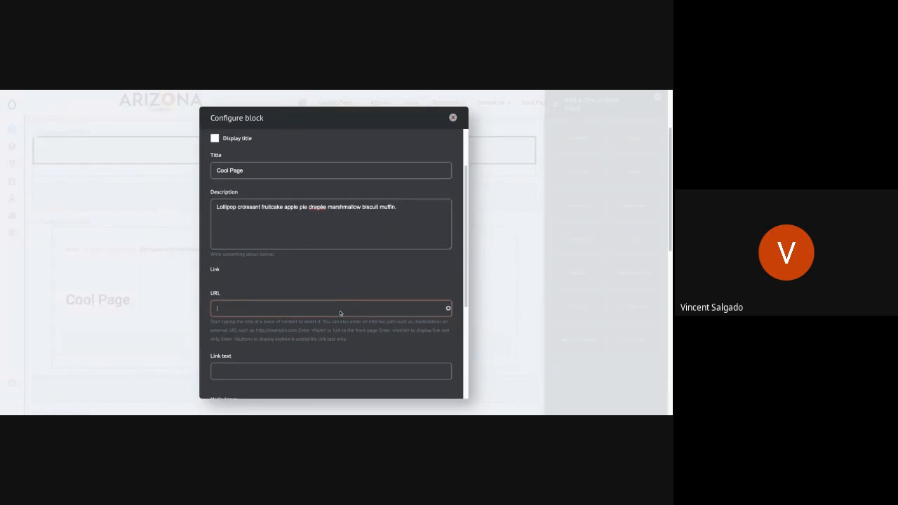
scroll(340, 313, down, 1)
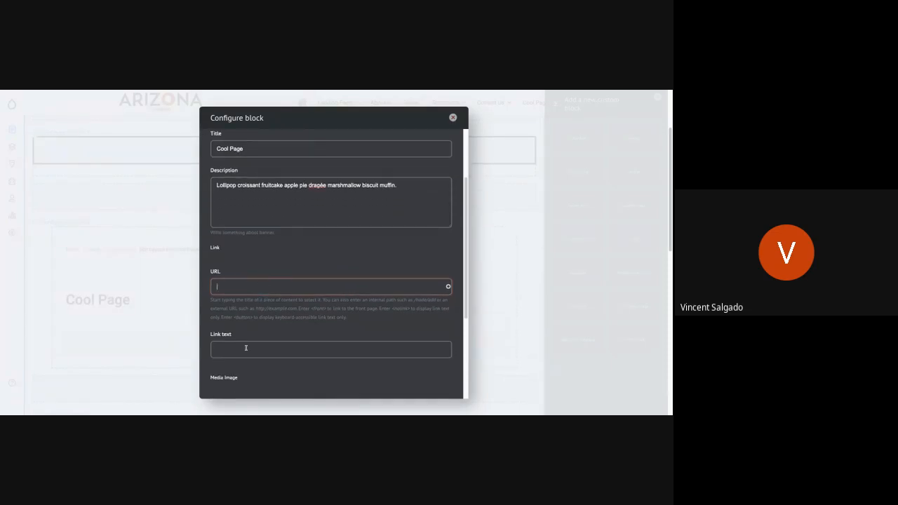
scroll(245, 348, down, 3)
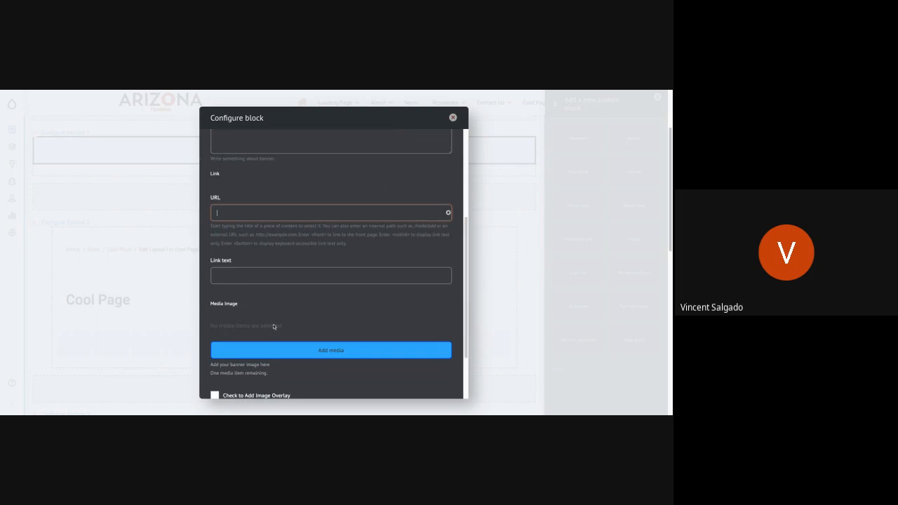
scroll(277, 321, down, 3)
click(322, 277)
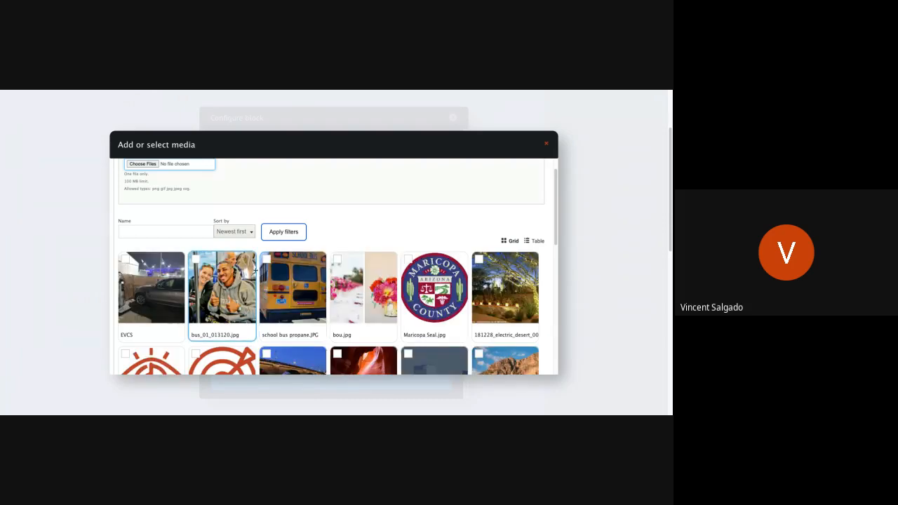
Browse the existing media images, and upload the Table-Setting-2 photo as a new file instead.
scroll(249, 268, down, 1)
scroll(254, 270, down, 3)
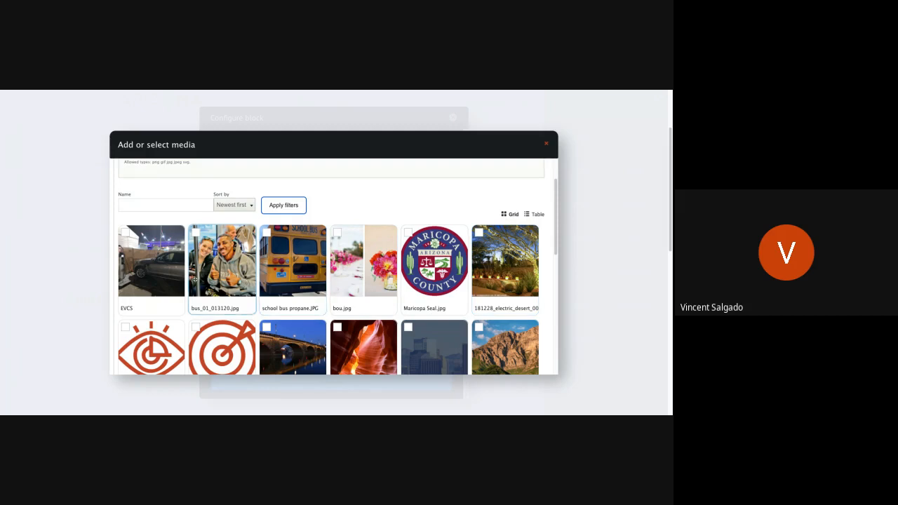
scroll(194, 280, down, 1)
scroll(193, 279, down, 5)
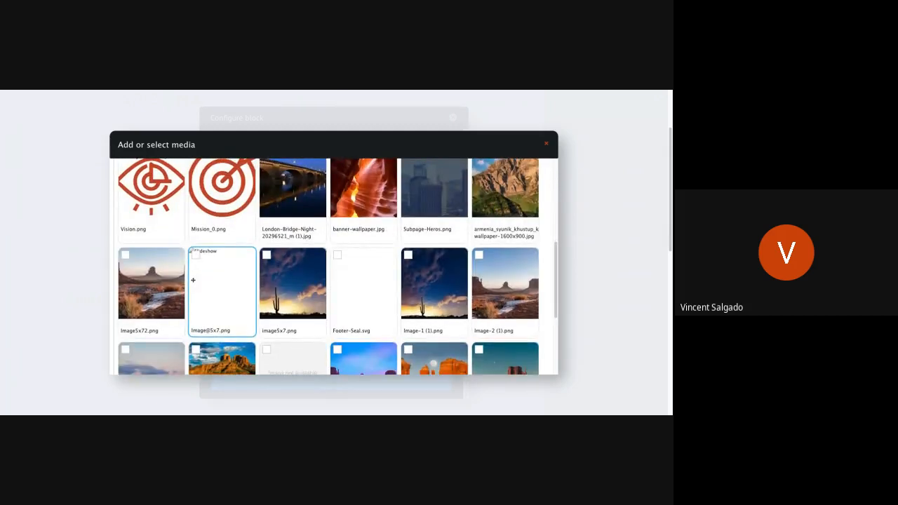
scroll(193, 279, up, 6)
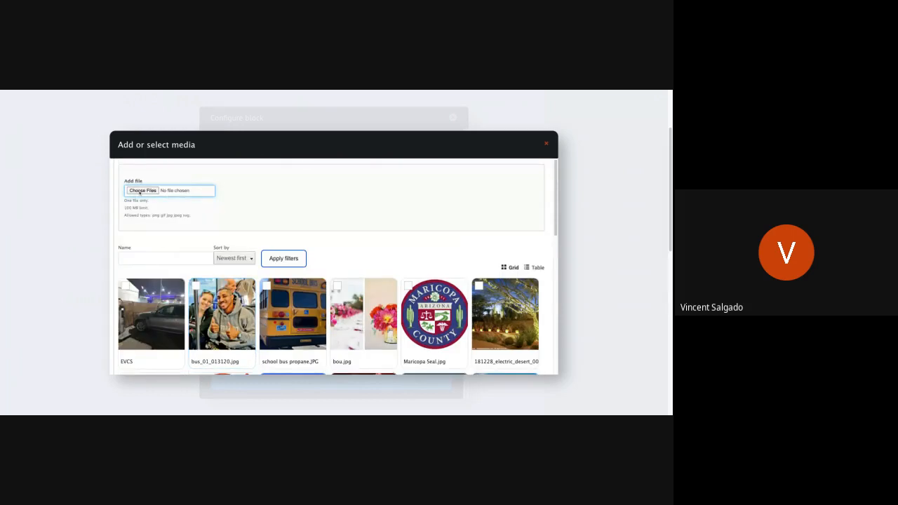
click(140, 191)
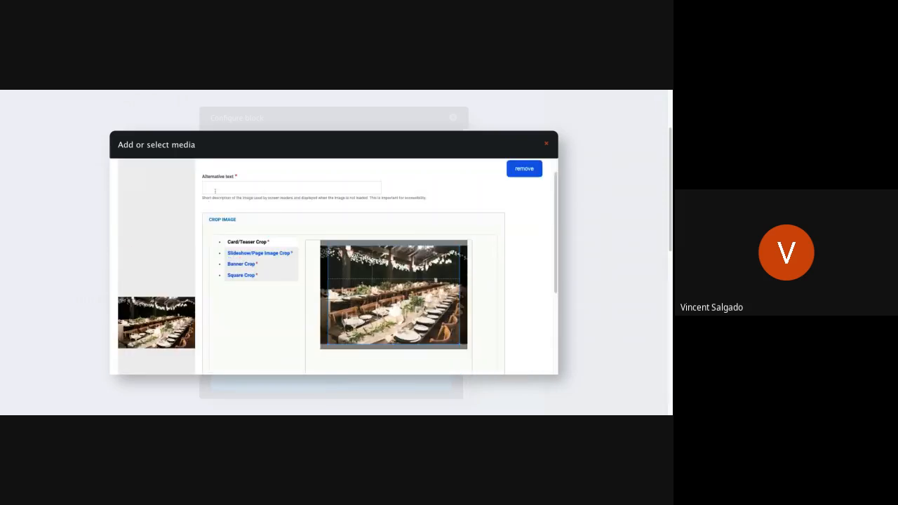
Set the uploaded photo's alternative text to "Image of wedding table and lights at night".
click(215, 191)
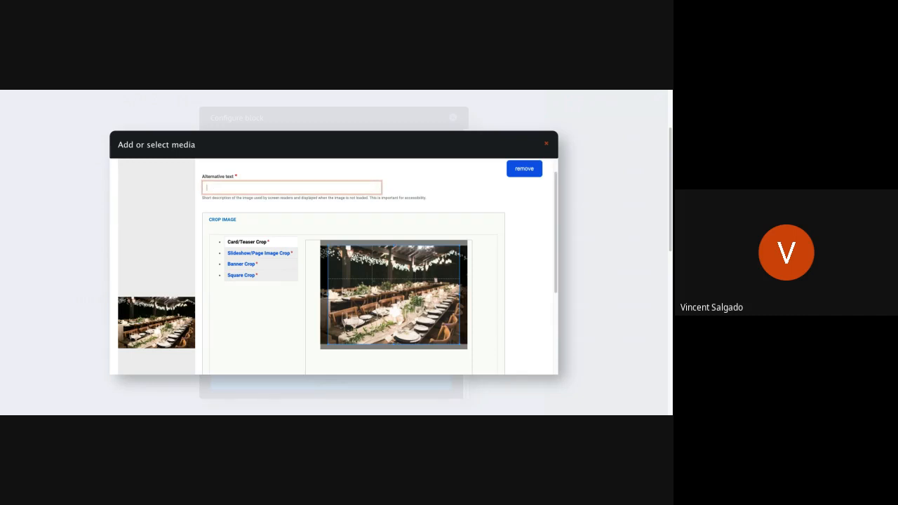
text(Weddin)
key(BackSpace)
key(BackSpace)
key(BackSpace)
key(BackSpace)
key(BackSpace)
key(BackSpace)
key(BackSpace)
text(Image of wedding table and lights at night)
Apply the Card/Teaser Crop to the photo, shifting the crop area to the photo's right edge.
click(243, 243)
click(257, 243)
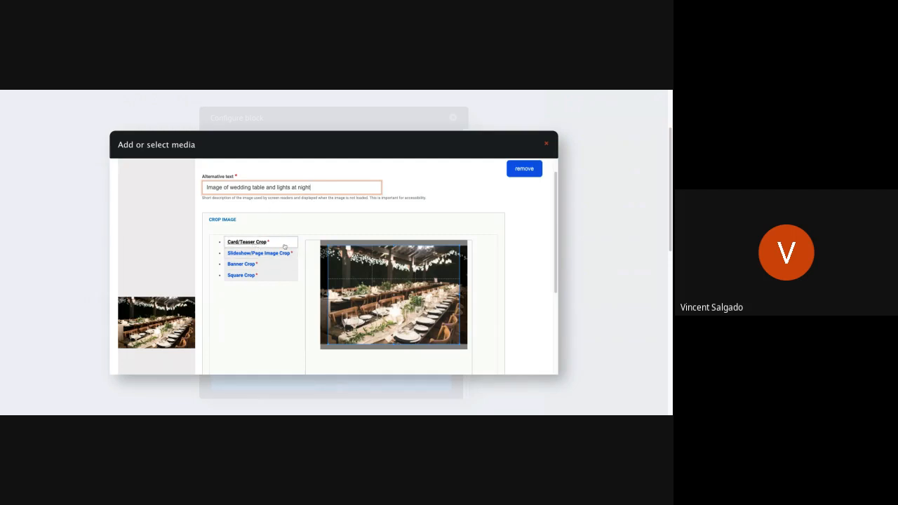
click(277, 242)
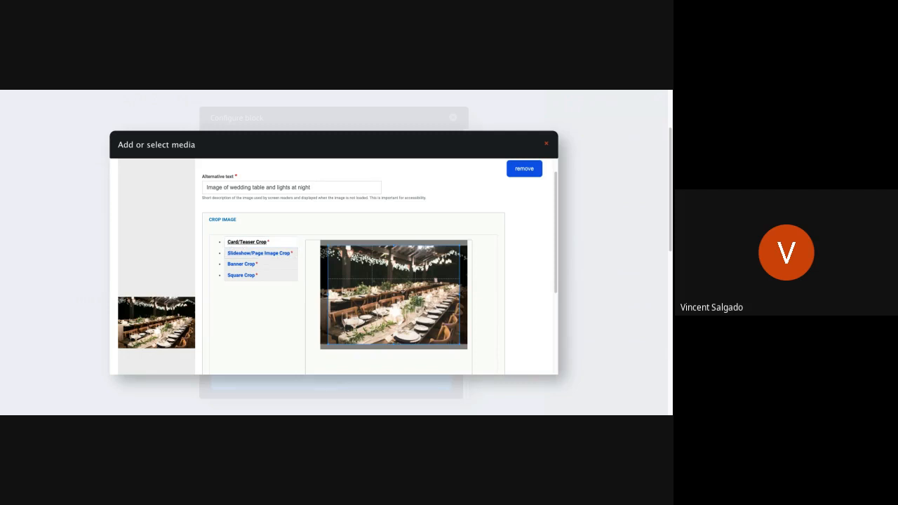
click(402, 289)
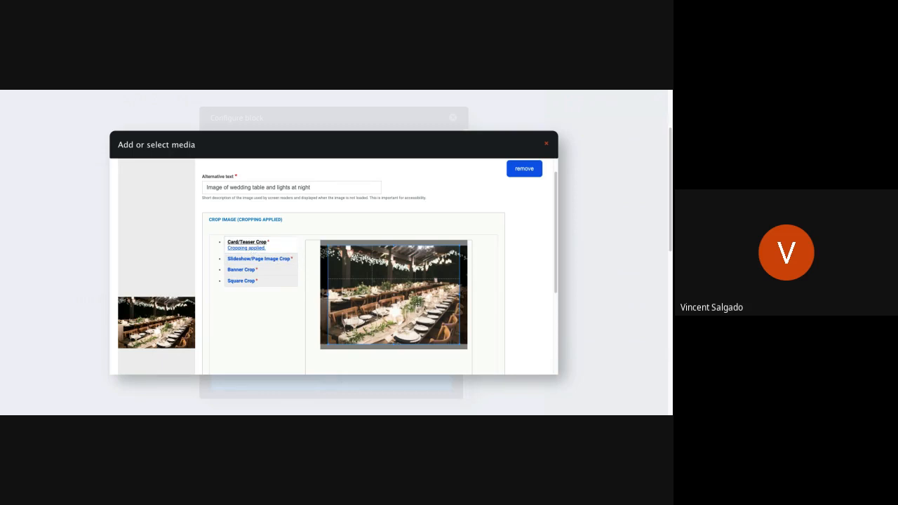
drag(417, 303, 425, 304)
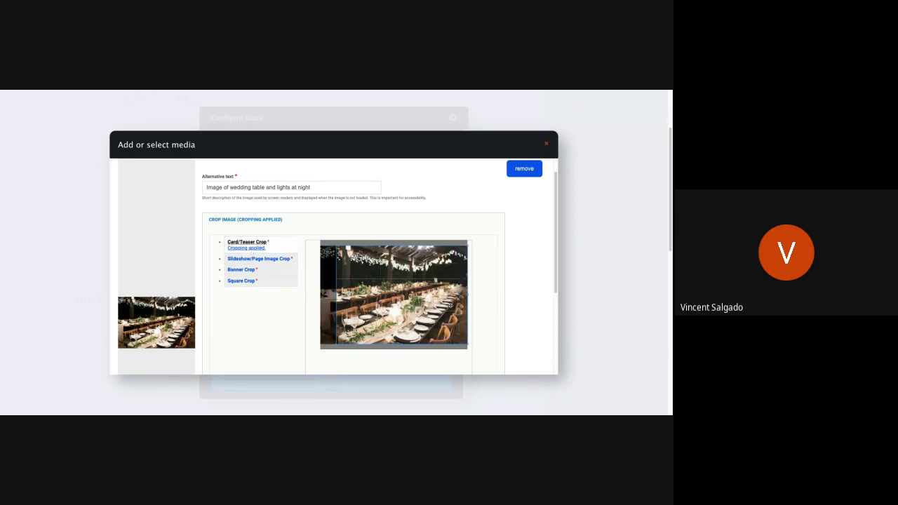
Move the Slideshow/Page Image Crop and Banner Crop areas to the photo's upper edge, and shrink the banner crop slightly toward the upper-left corner.
click(260, 261)
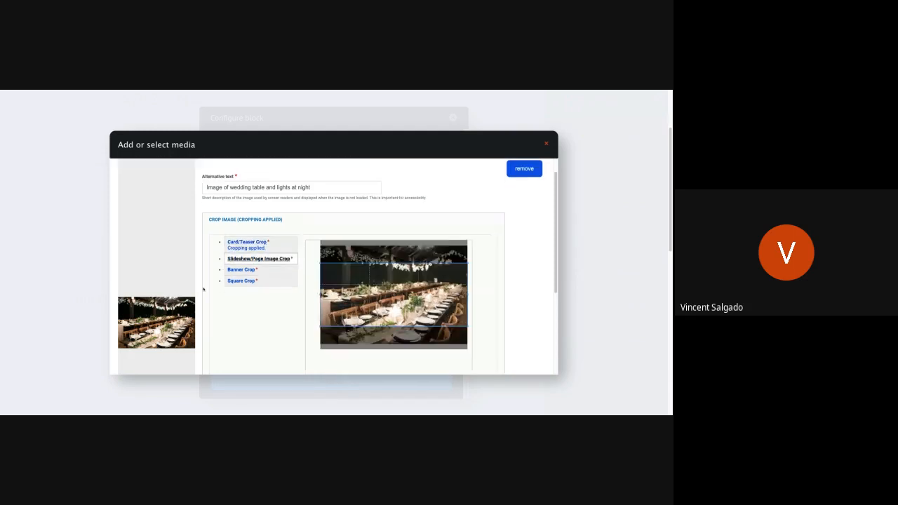
drag(427, 308, 426, 271)
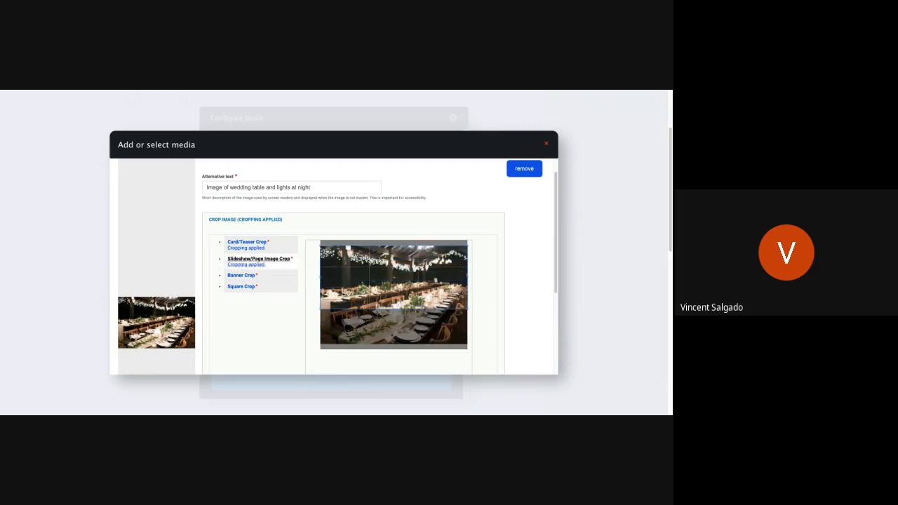
click(240, 275)
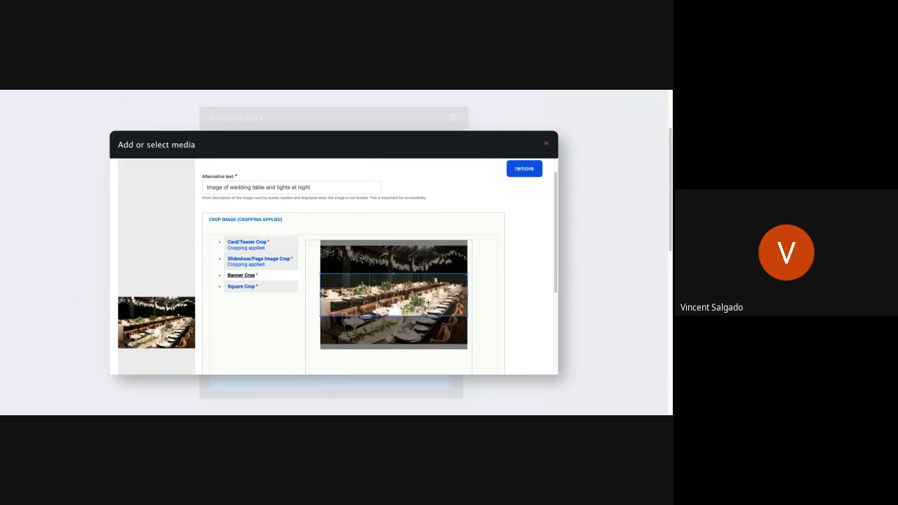
drag(428, 302, 428, 267)
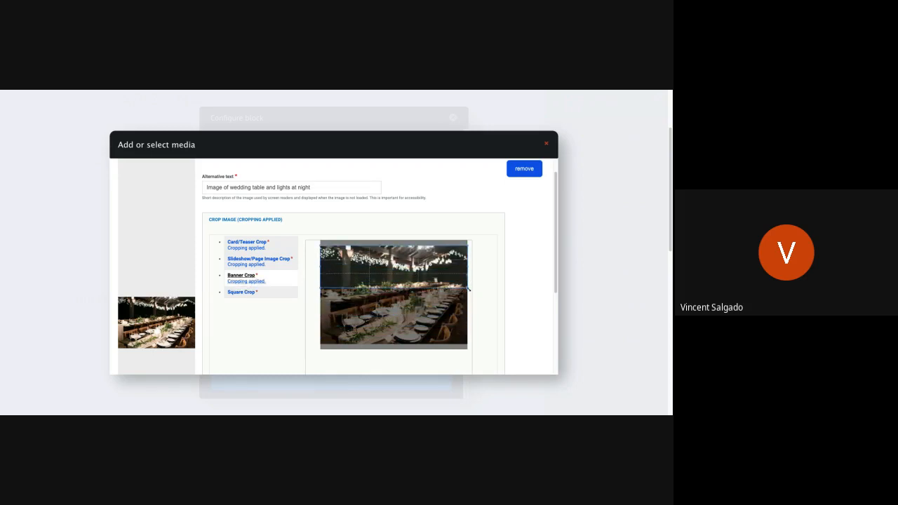
drag(468, 288, 448, 283)
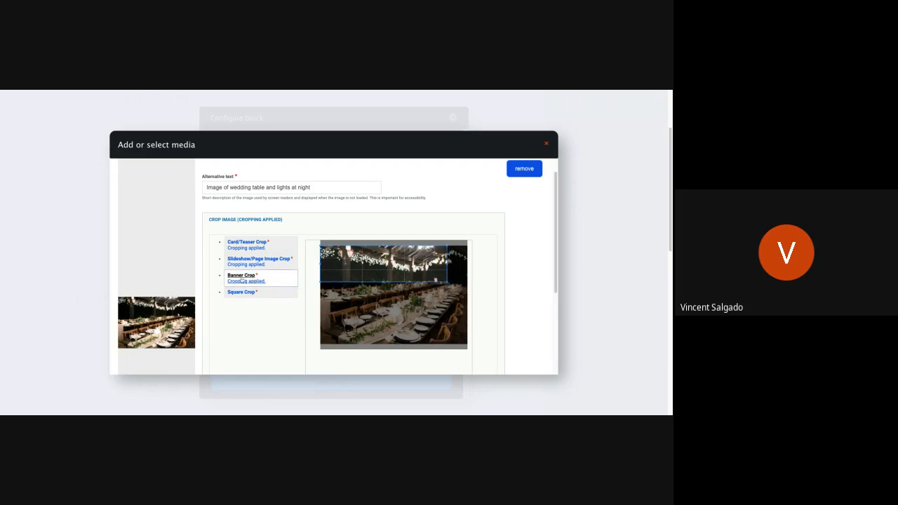
Shrink the Square Crop area to a small square and place it over the table's centerpiece and plates.
click(239, 292)
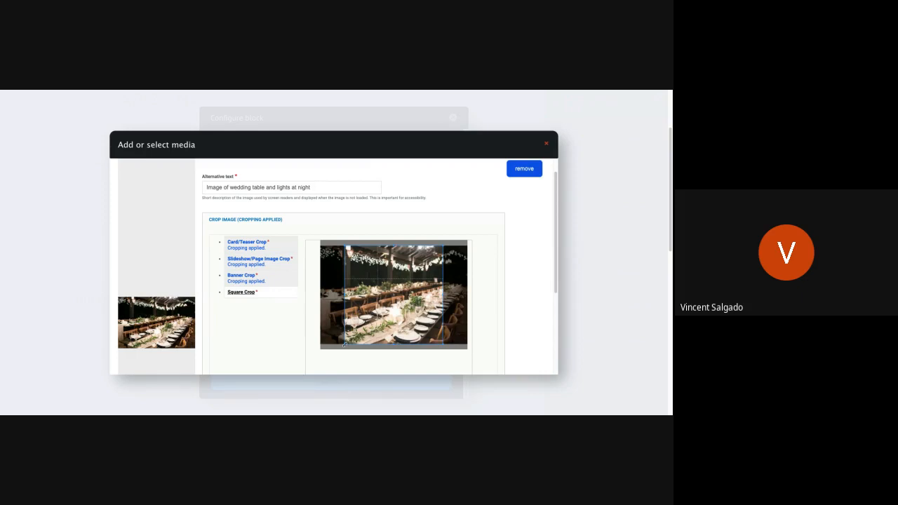
drag(442, 244, 381, 301)
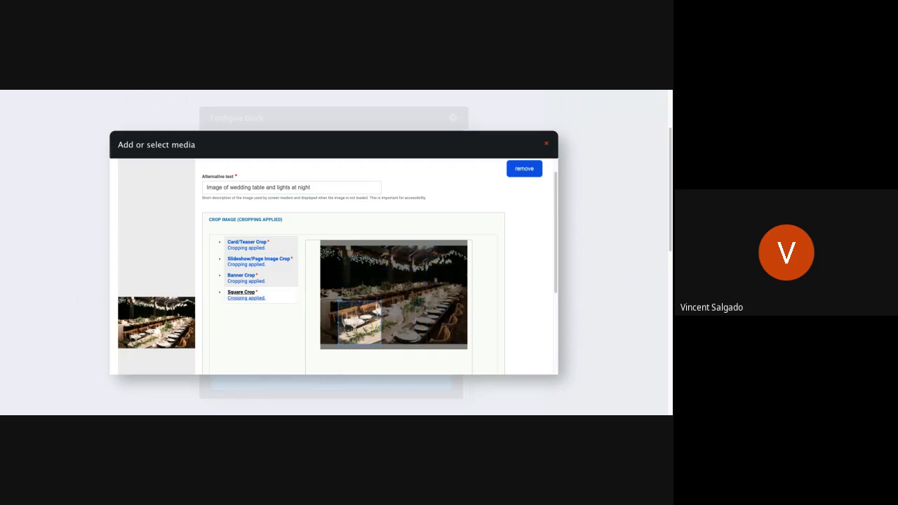
drag(351, 330, 405, 317)
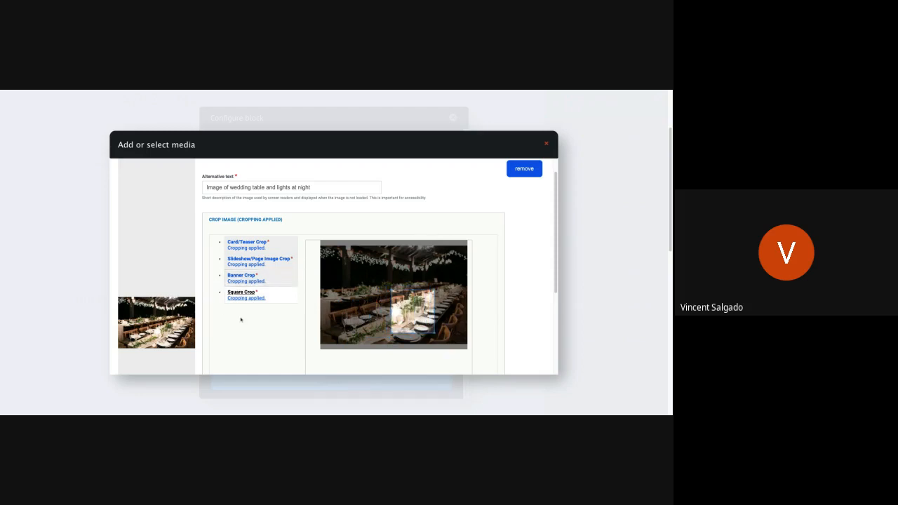
Save the cropped table-setting photo to the media library and insert it as the banner's image.
scroll(232, 339, down, 4)
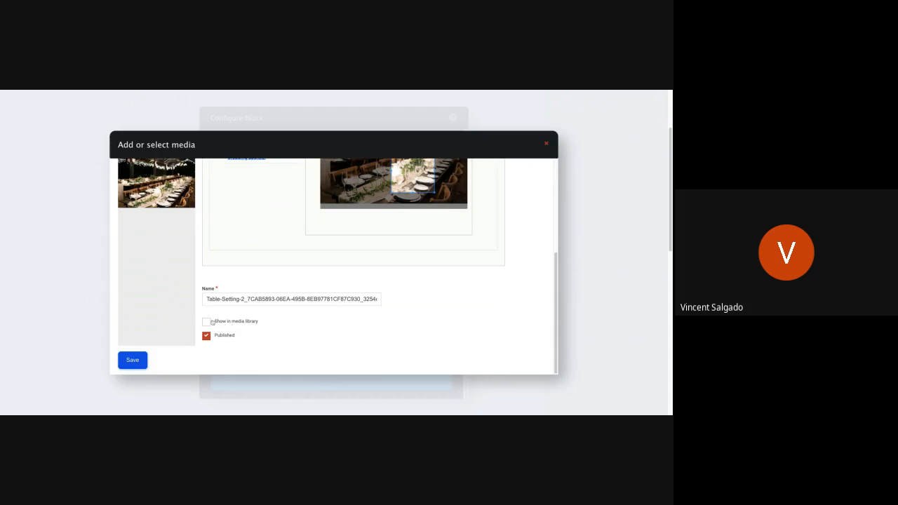
click(133, 360)
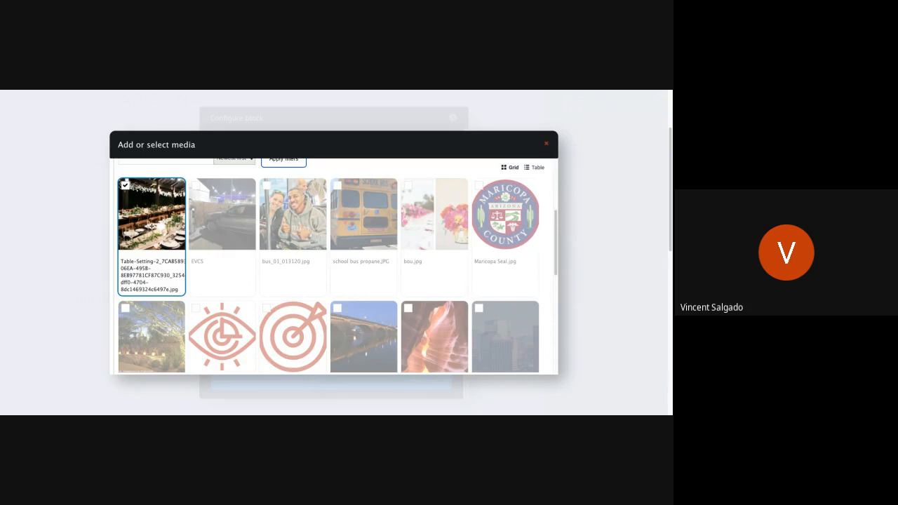
scroll(134, 316, down, 10)
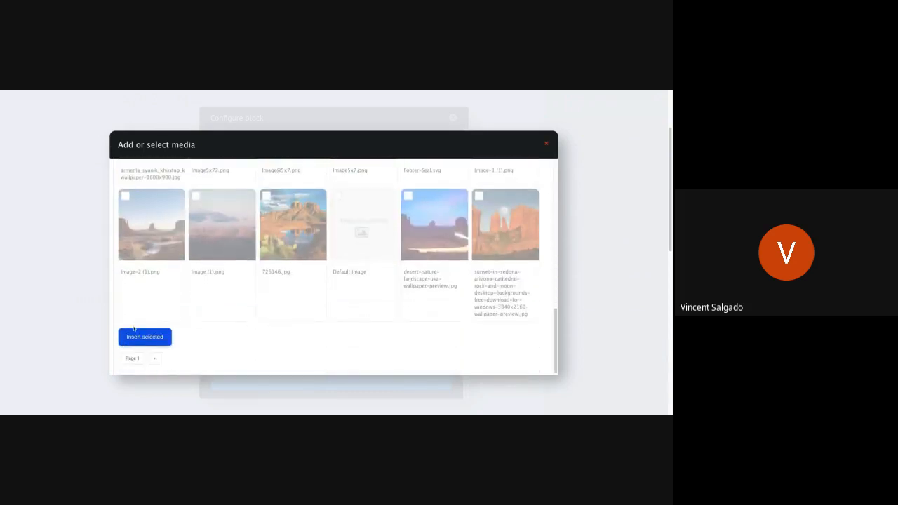
click(133, 337)
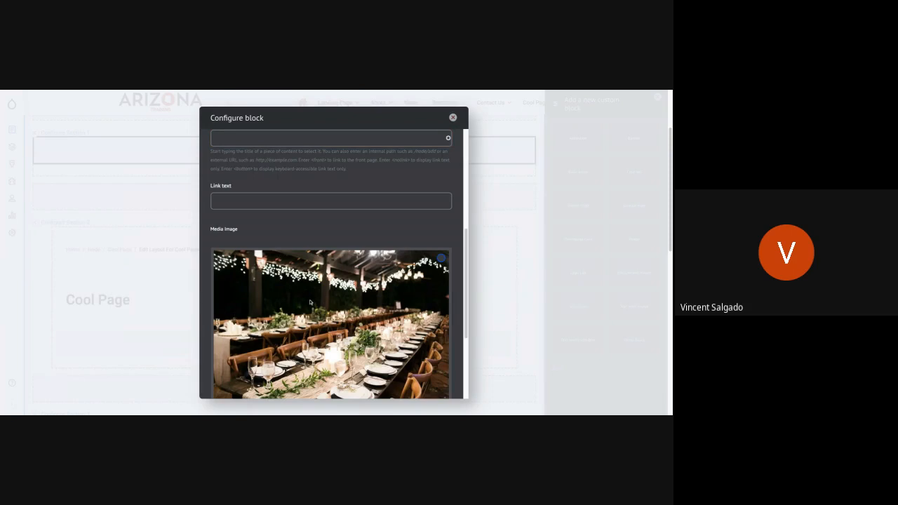
Enable the image overlay, keep the text color White, and add the banner block to the layout.
scroll(309, 303, down, 4)
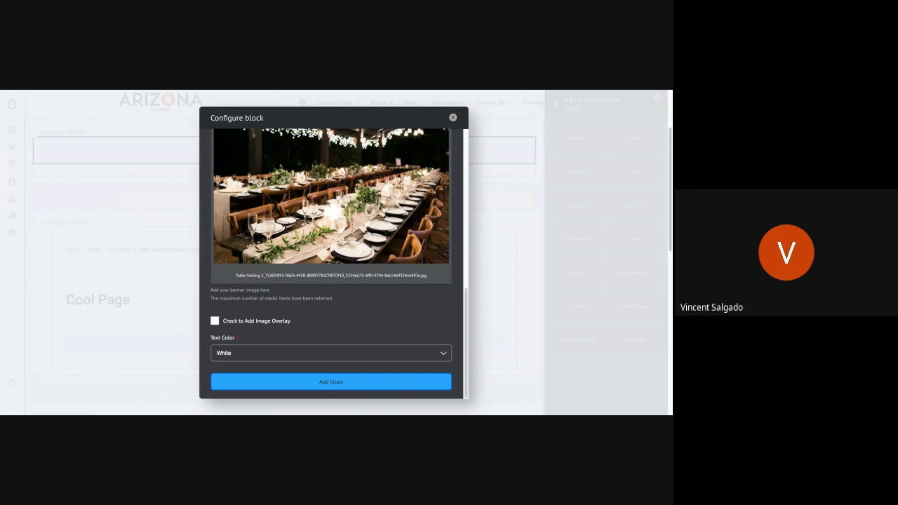
click(214, 320)
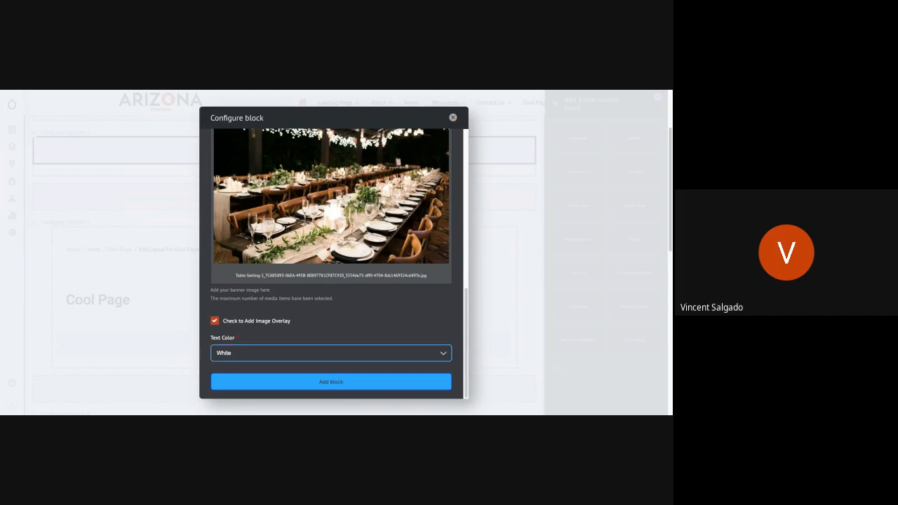
click(249, 358)
click(249, 348)
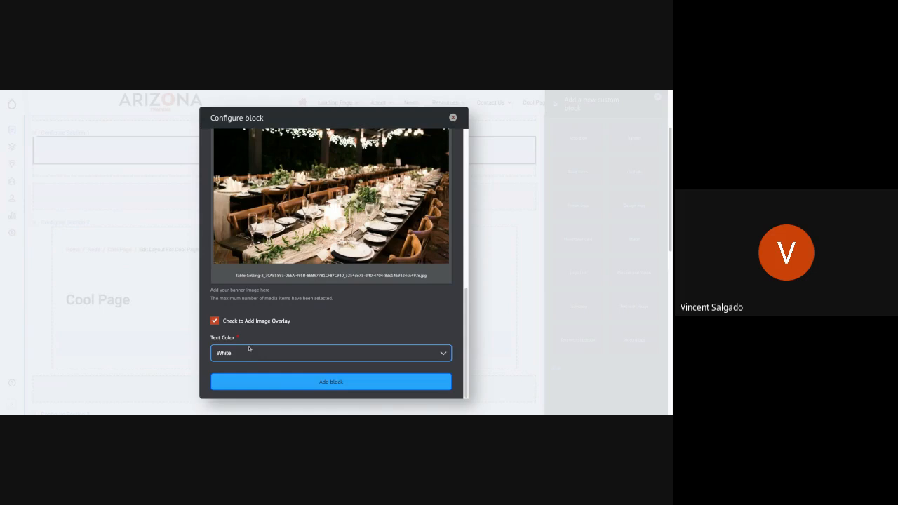
click(231, 382)
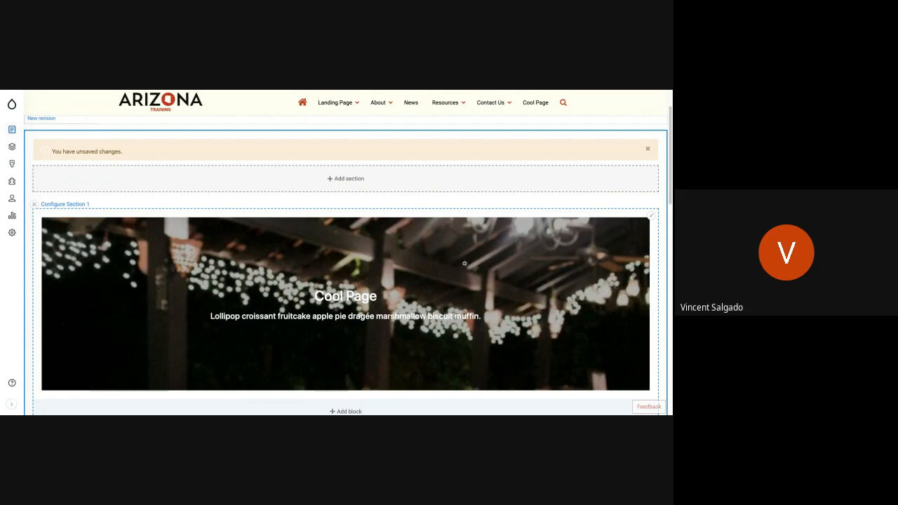
Review the banner in the Section 1 layout preview and save the Cool Page layout.
scroll(283, 293, down, 1)
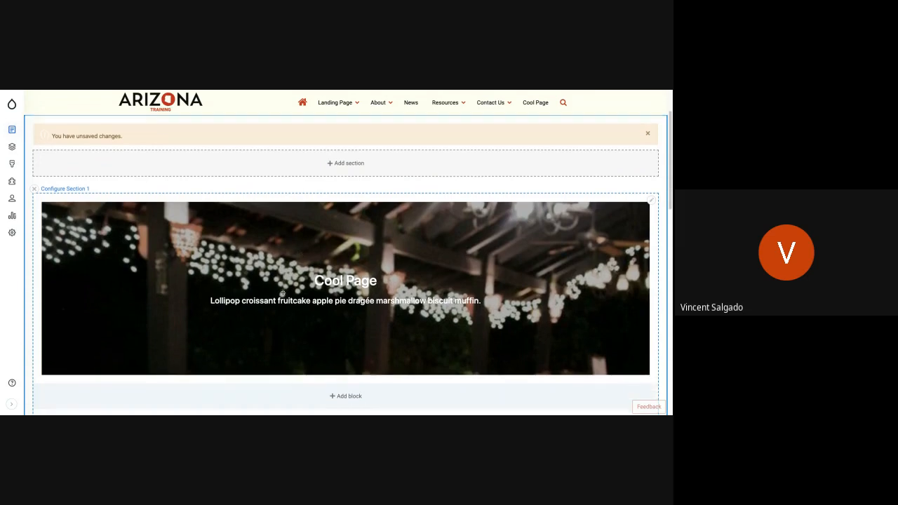
scroll(282, 292, down, 5)
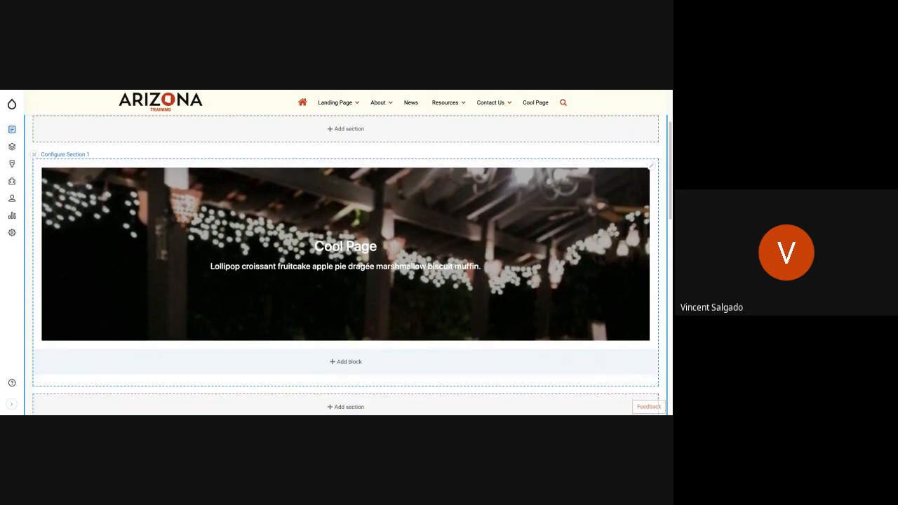
scroll(129, 198, up, 8)
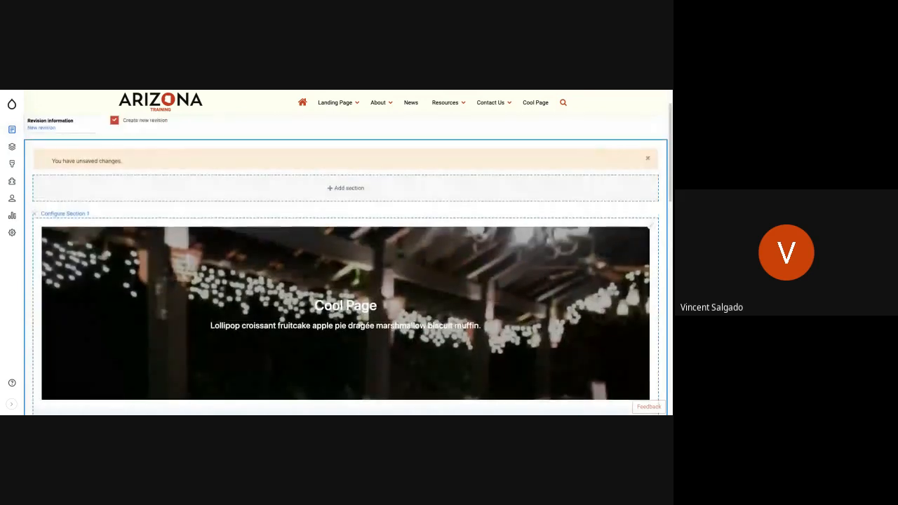
scroll(130, 197, up, 2)
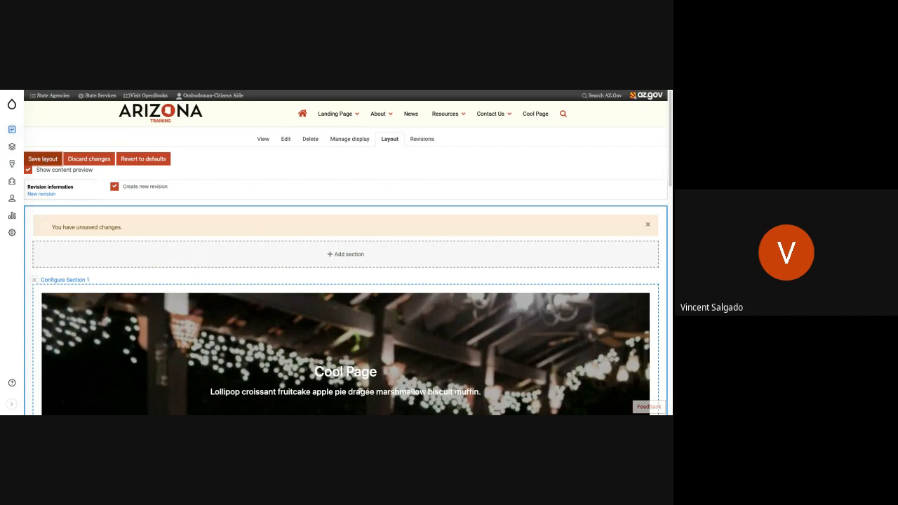
click(42, 159)
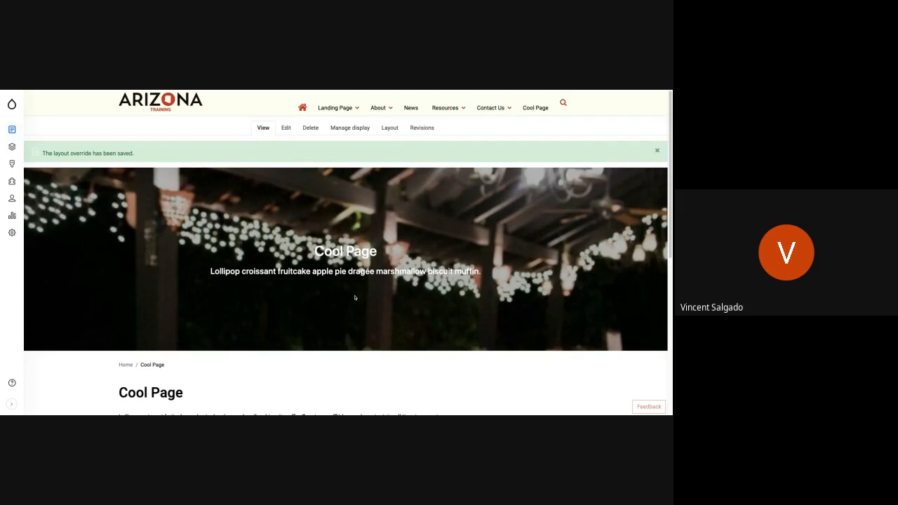
Review the published Cool Page, dismiss its status message, and check the editing options offered on the page content.
scroll(355, 298, down, 5)
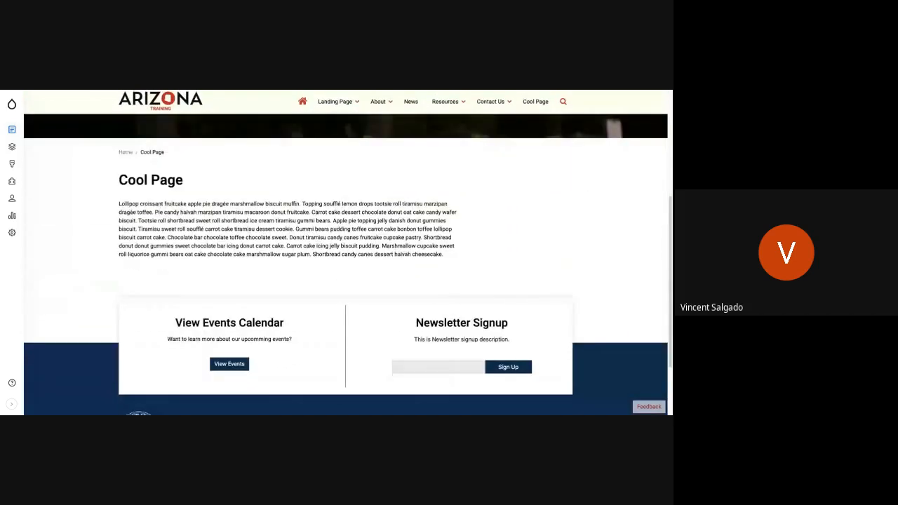
scroll(347, 266, up, 5)
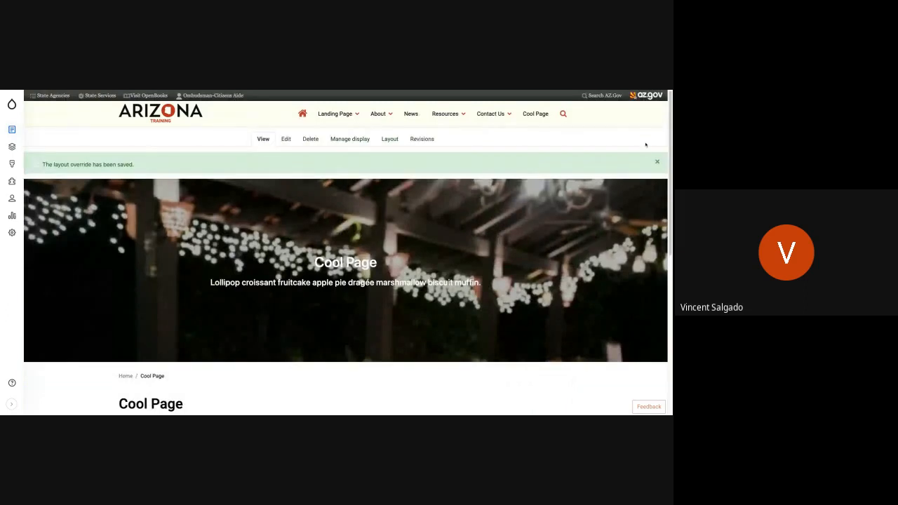
click(657, 163)
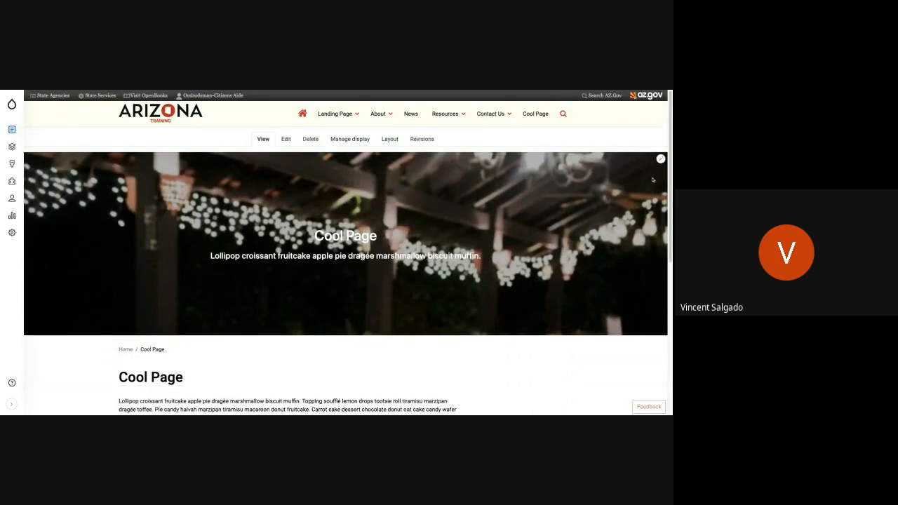
click(660, 161)
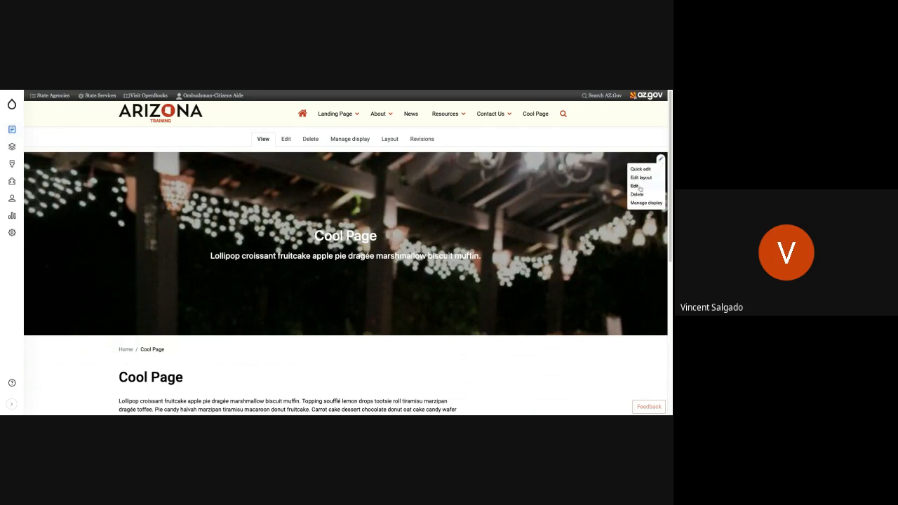
click(635, 186)
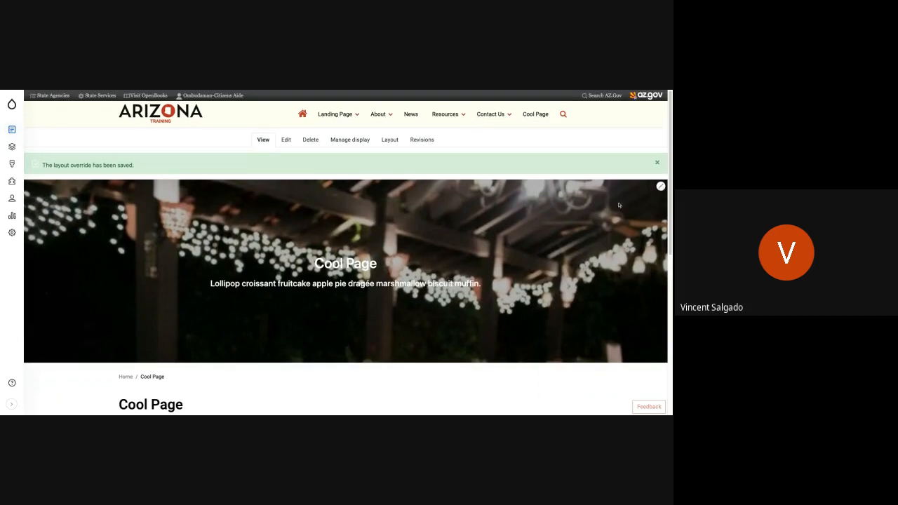
click(657, 163)
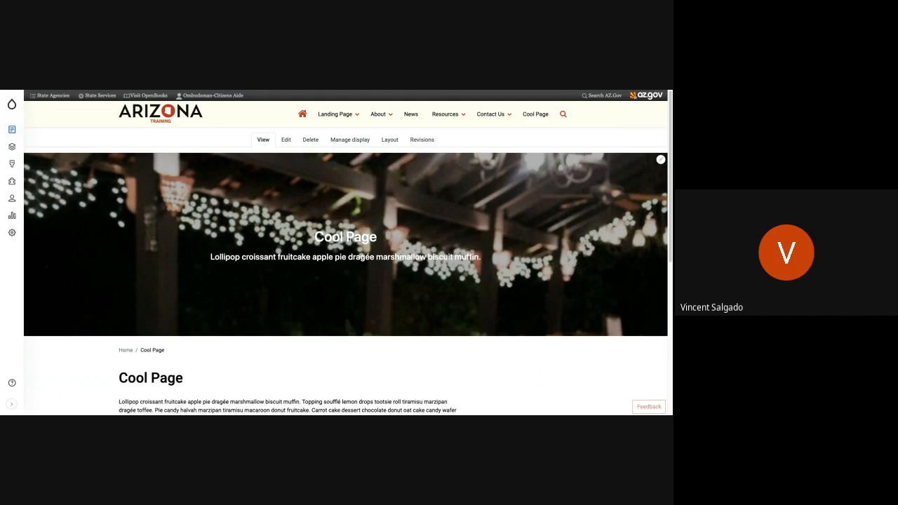
Open the Cool Page layout and remove the Title block that duplicates the banner heading from Section 2.
drag(315, 236, 377, 236)
click(377, 237)
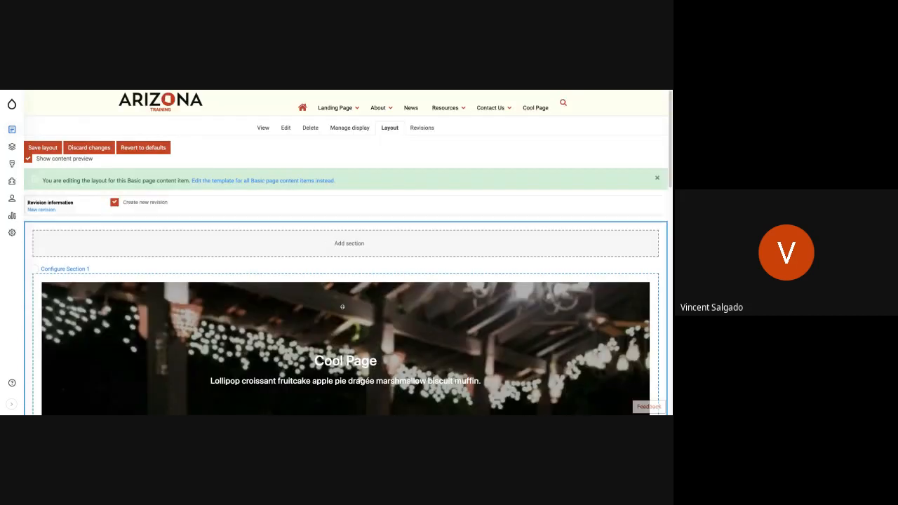
scroll(355, 316, down, 10)
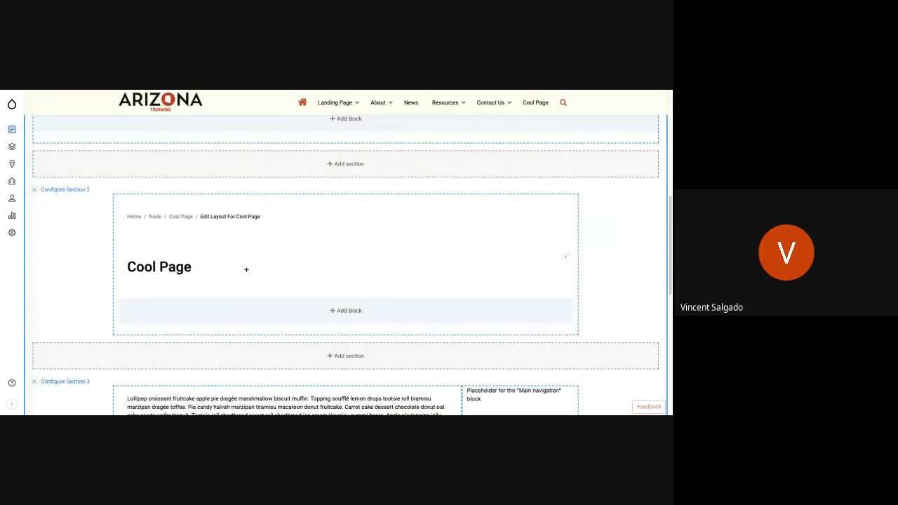
drag(247, 269, 246, 269)
click(565, 258)
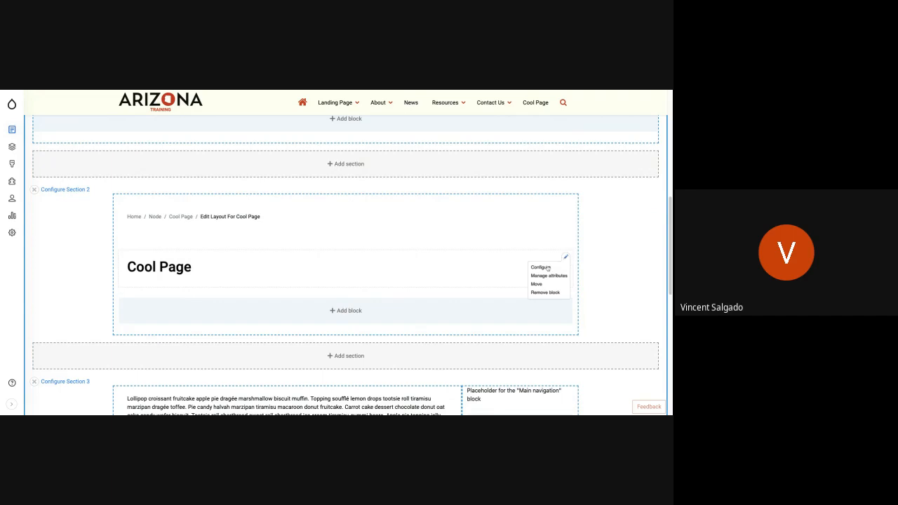
click(546, 293)
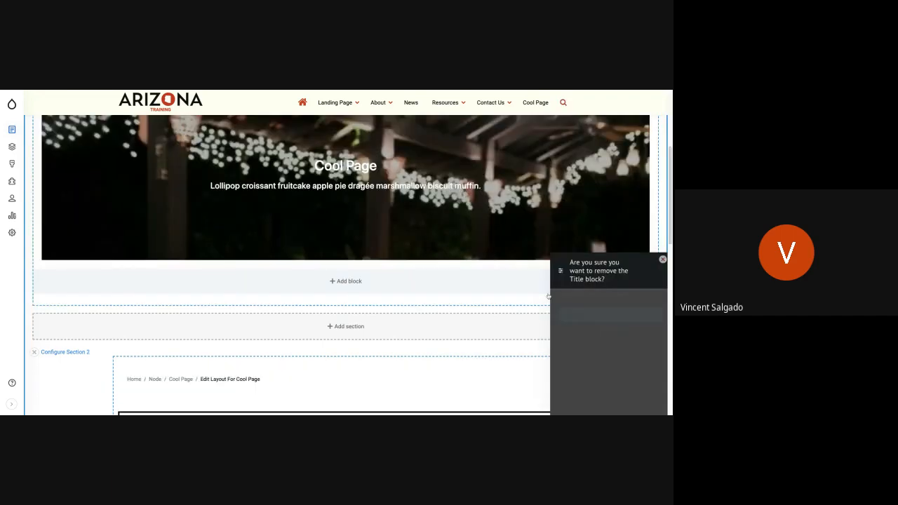
click(566, 155)
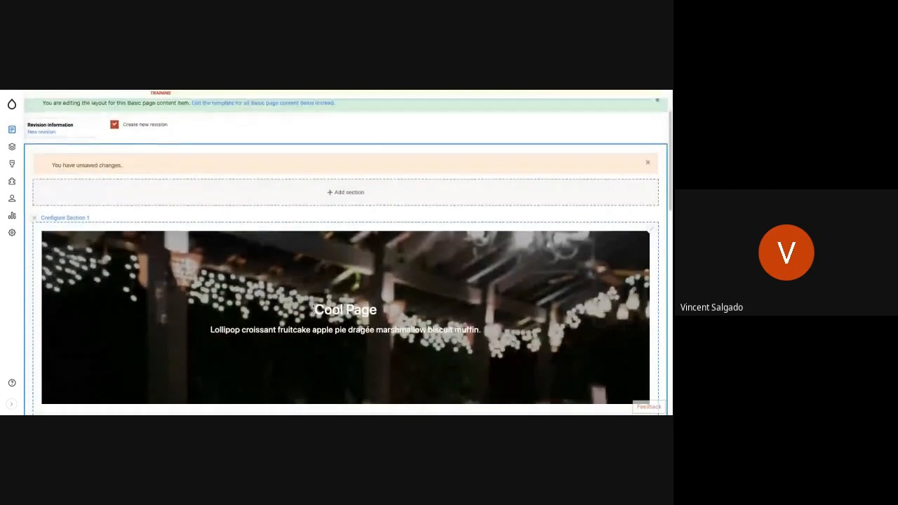
Check the banner, Section 2 and Section 3 in the layout preview, and save the Cool Page layout.
scroll(313, 306, down, 5)
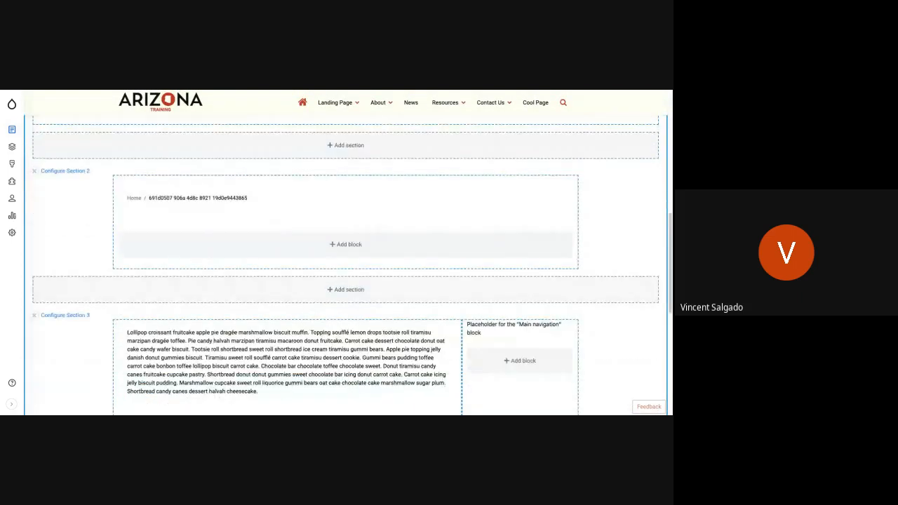
scroll(345, 260, up, 1)
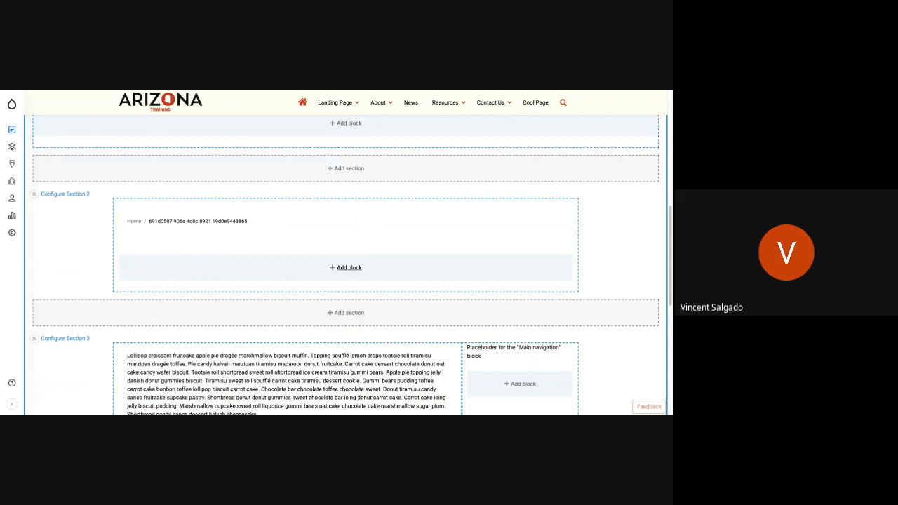
scroll(343, 290, up, 6)
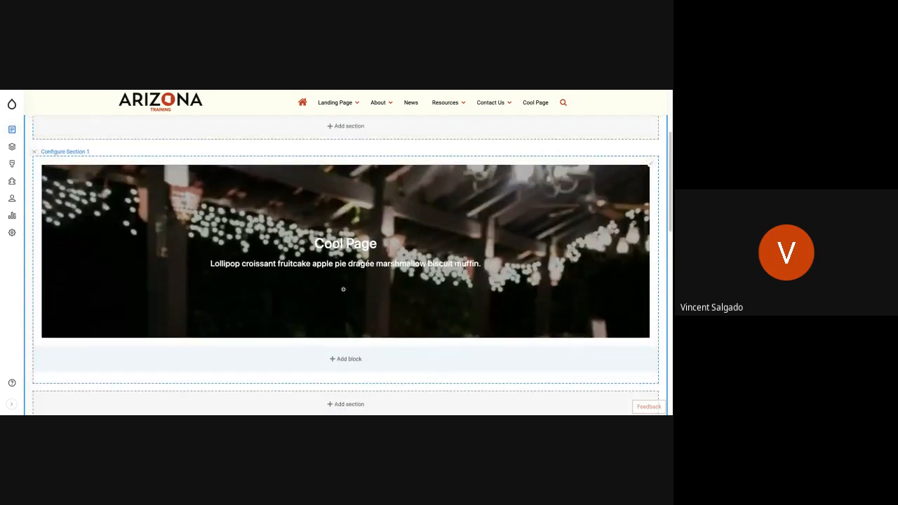
scroll(343, 289, down, 3)
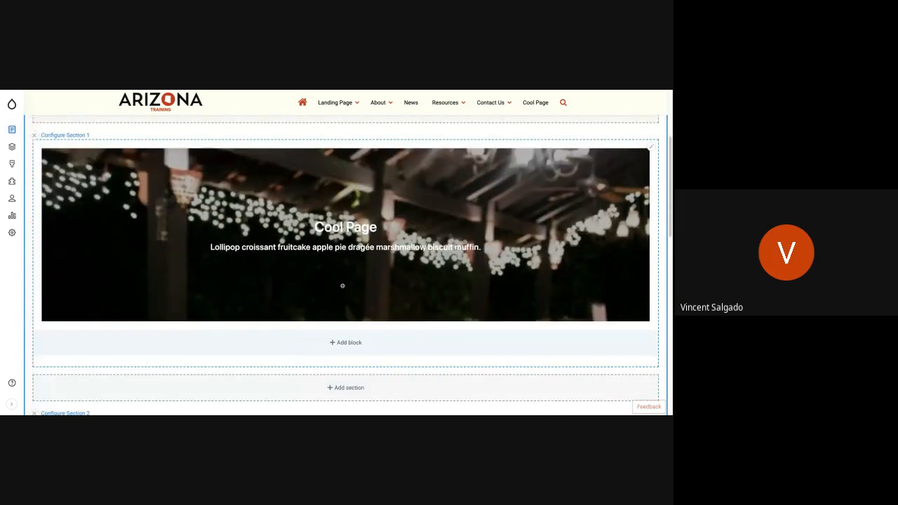
scroll(342, 286, down, 8)
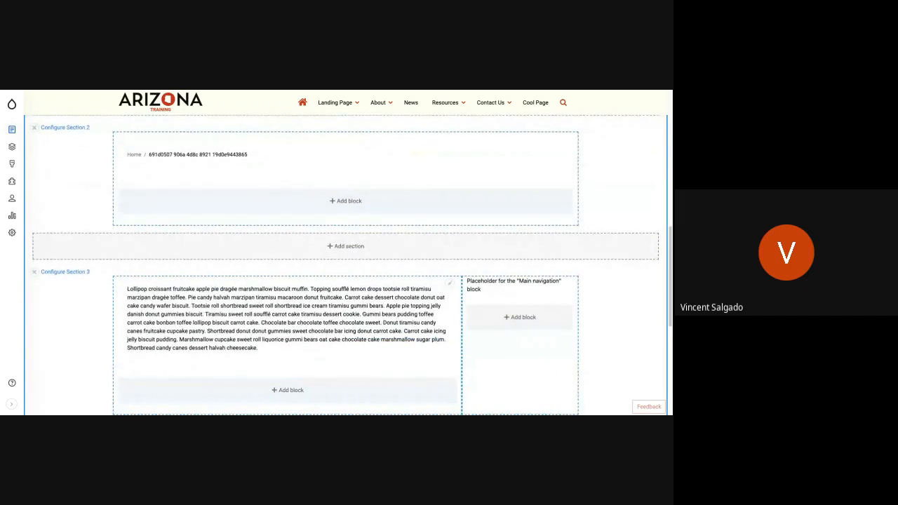
scroll(161, 297, up, 12)
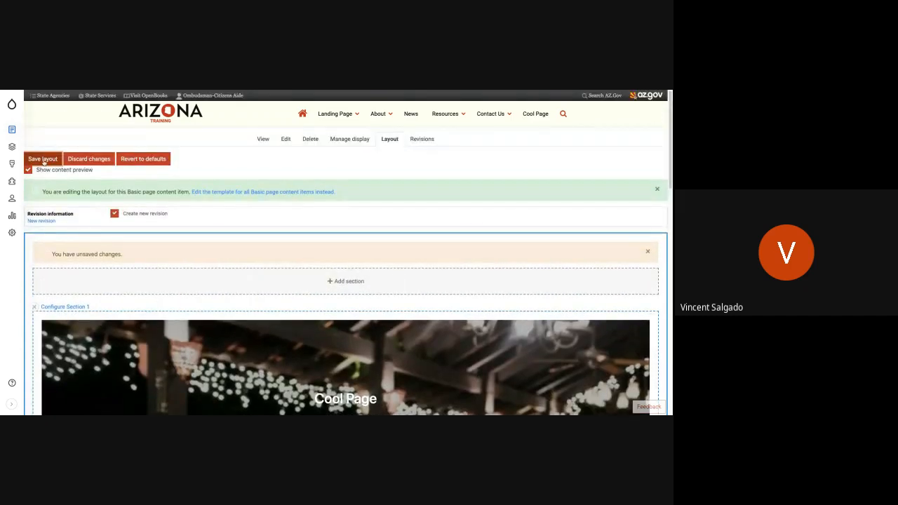
click(42, 160)
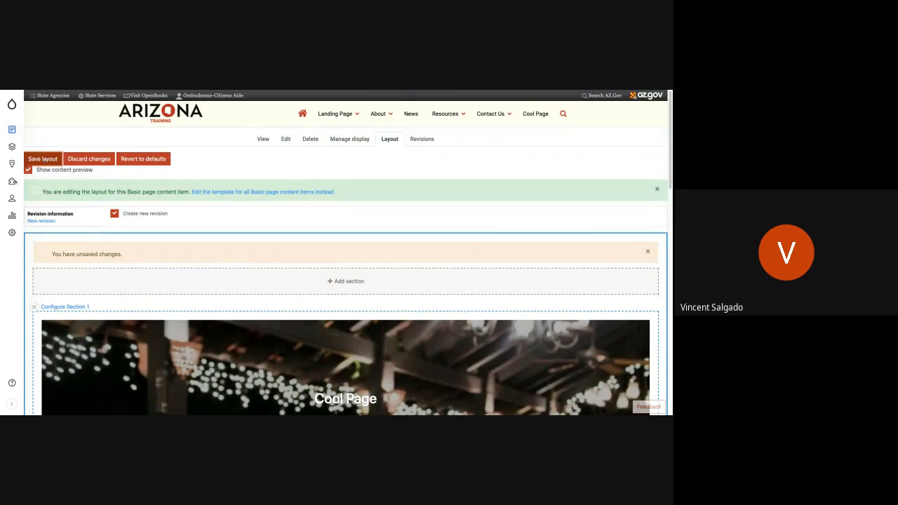
Review the saved Cool Page from its banner down through the breadcrumb and body text.
scroll(316, 211, down, 1)
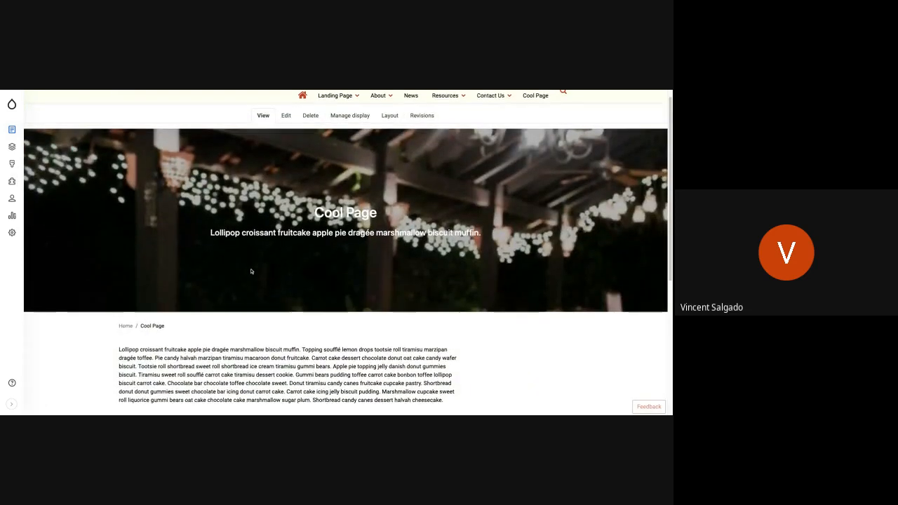
scroll(317, 212, up, 2)
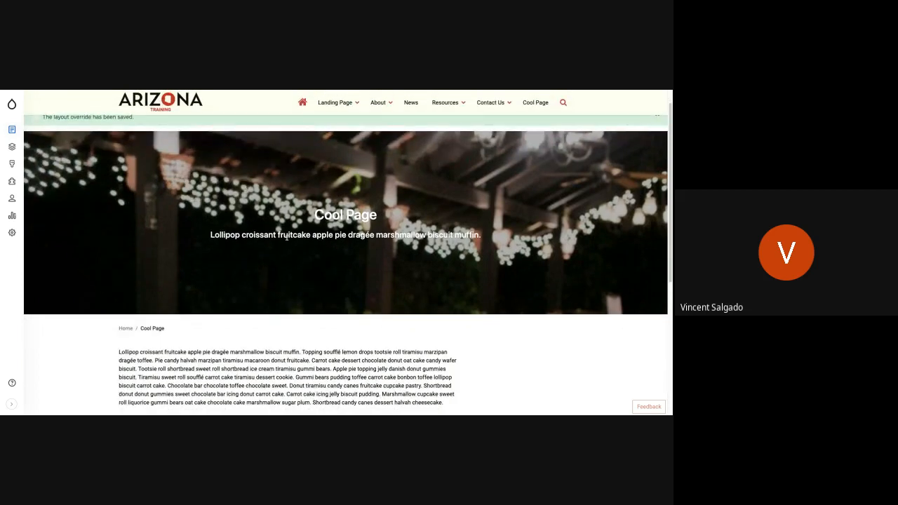
scroll(230, 344, down, 3)
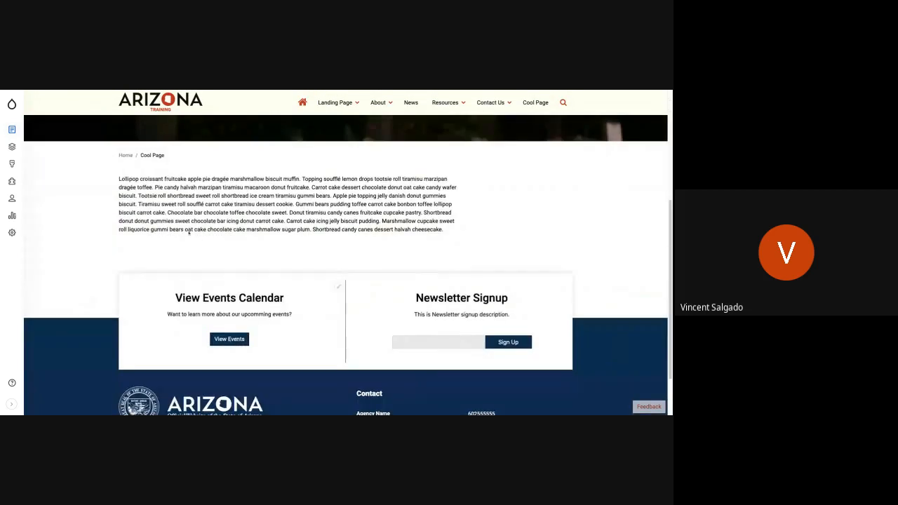
drag(122, 188, 381, 213)
click(489, 220)
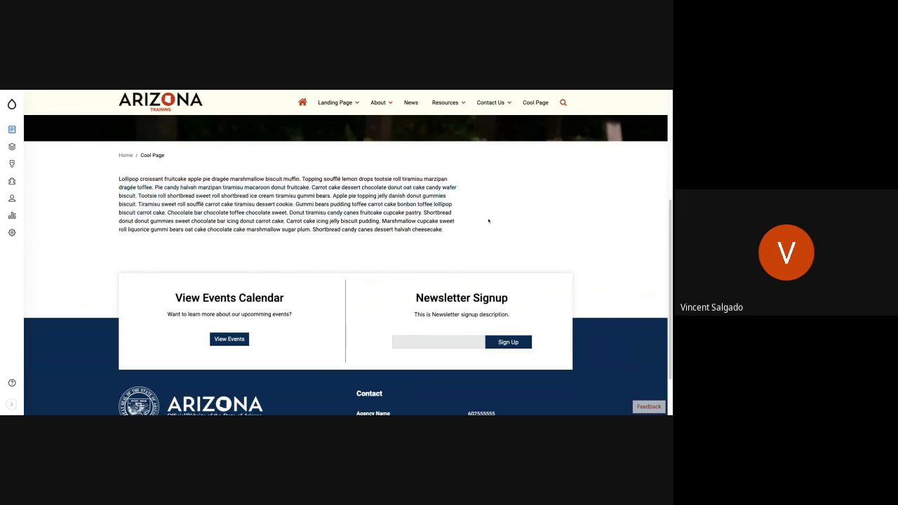
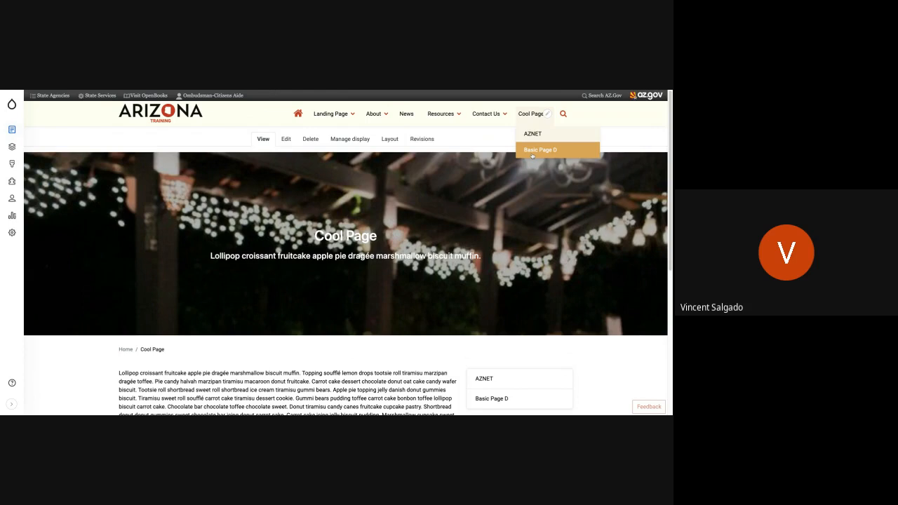
Check the rest of the Cool Page, and visit its child pages AZNET and Basic Page D to review their layouts.
scroll(439, 264, down, 5)
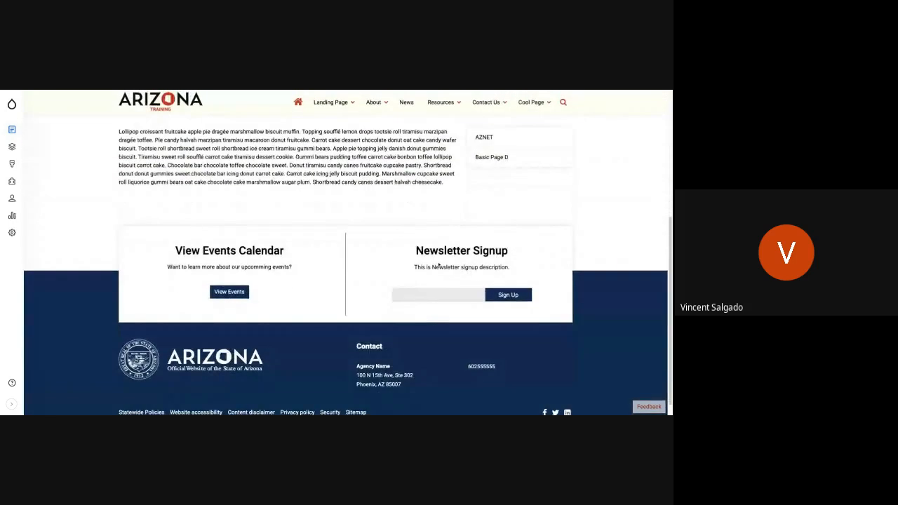
scroll(439, 264, up, 3)
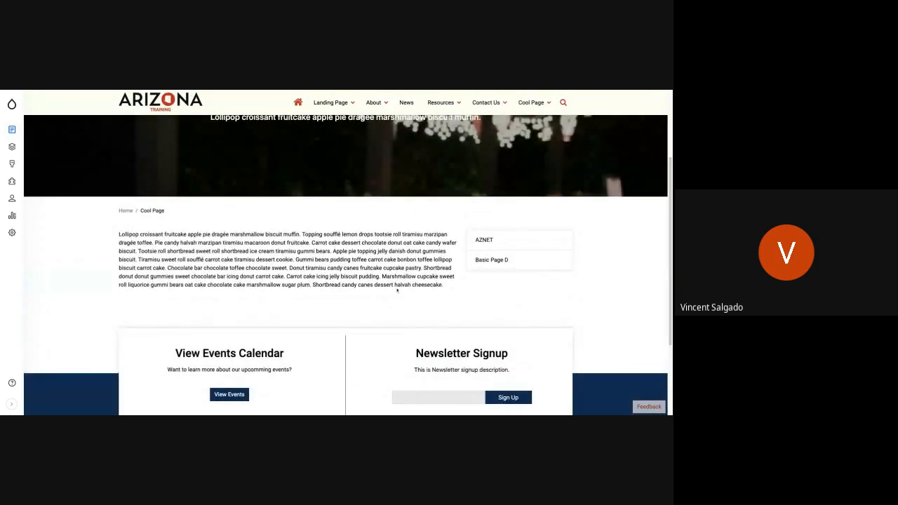
click(520, 245)
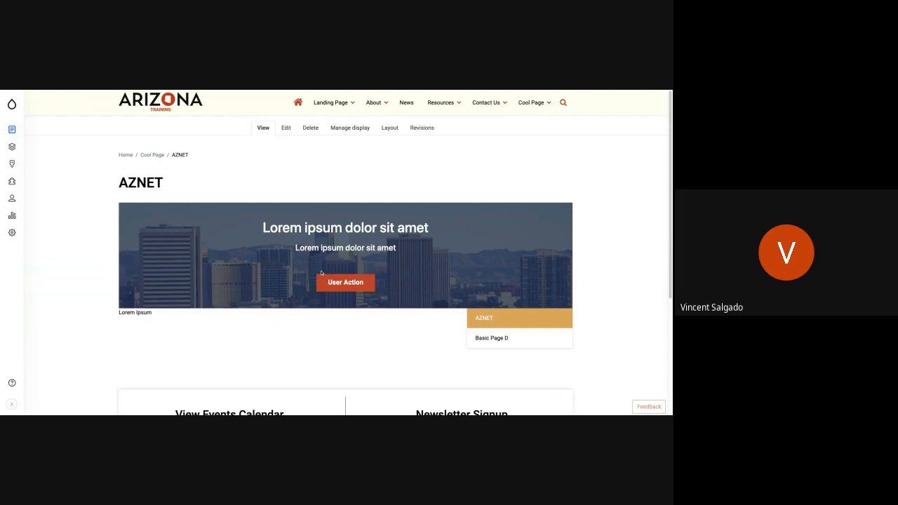
scroll(321, 273, down, 3)
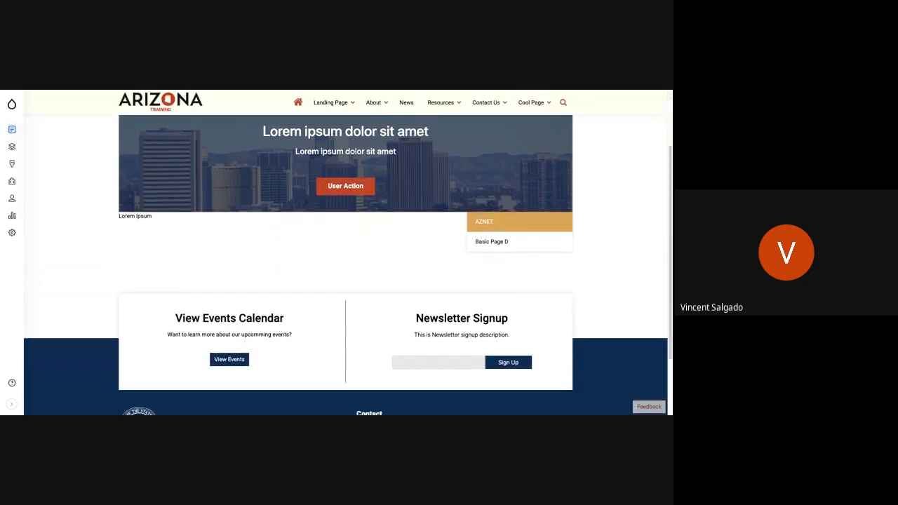
click(493, 235)
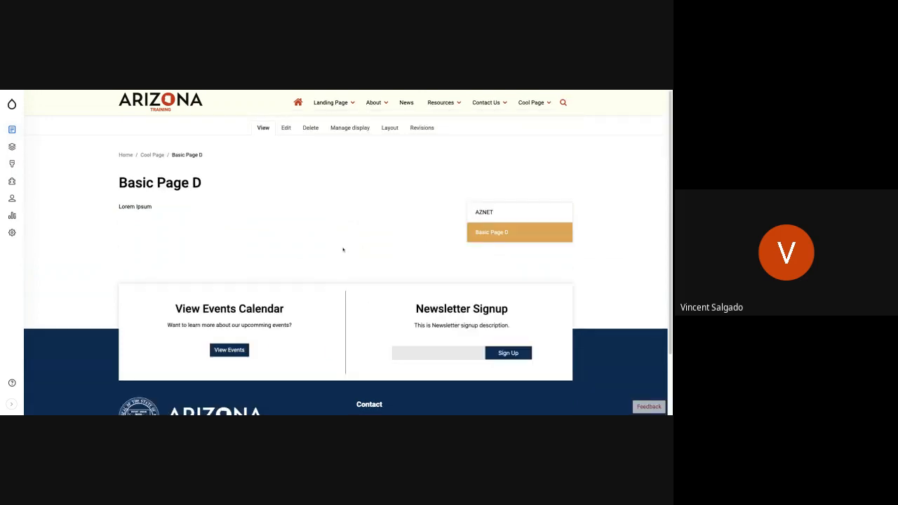
scroll(343, 247, up, 1)
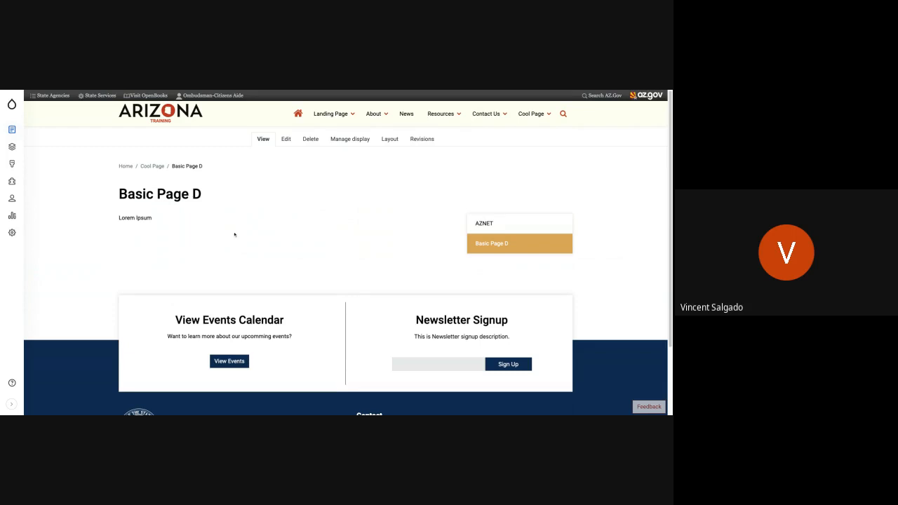
Open the AZNET page's layout and move the banner block from Section 2 into the empty Section 1.
click(503, 225)
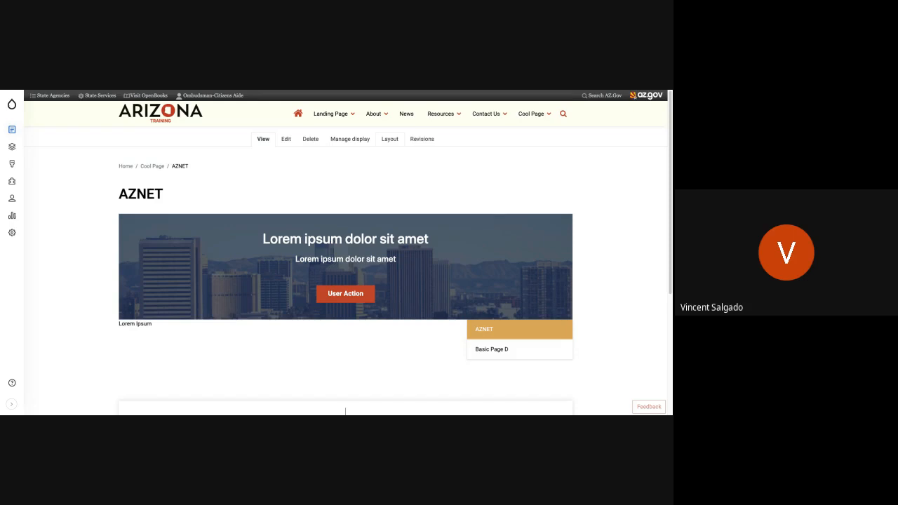
scroll(274, 331, down, 5)
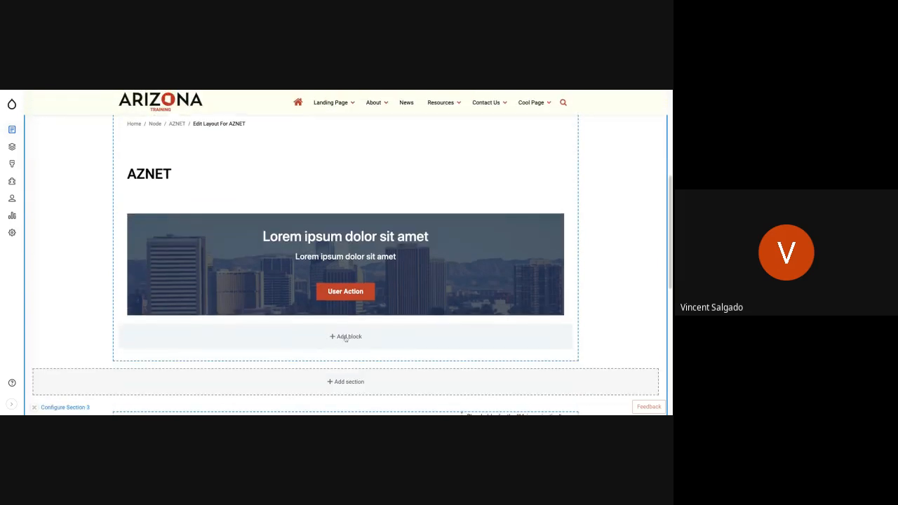
scroll(354, 344, up, 2)
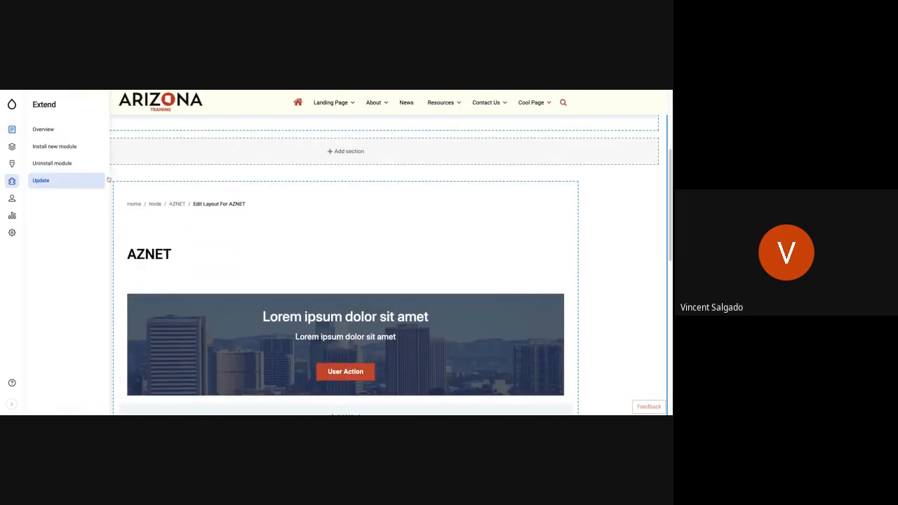
scroll(291, 265, up, 1)
scroll(291, 265, up, 1)
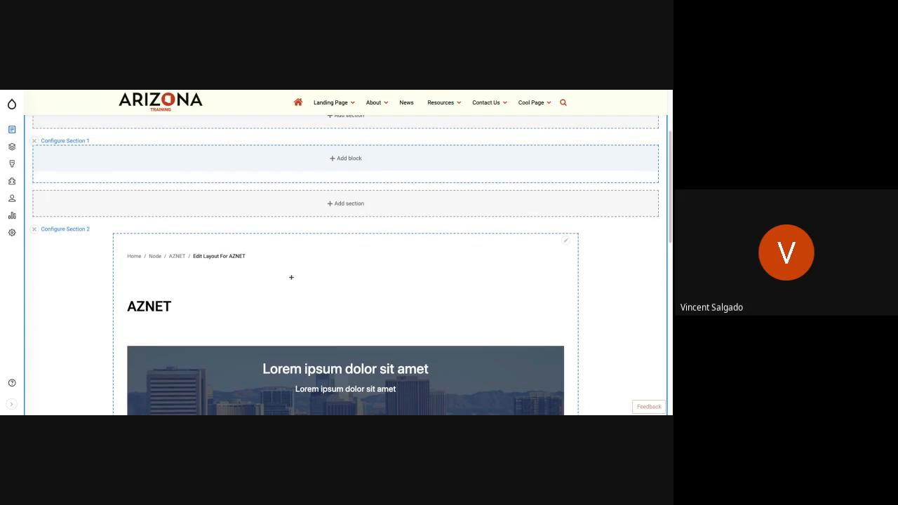
scroll(291, 277, up, 1)
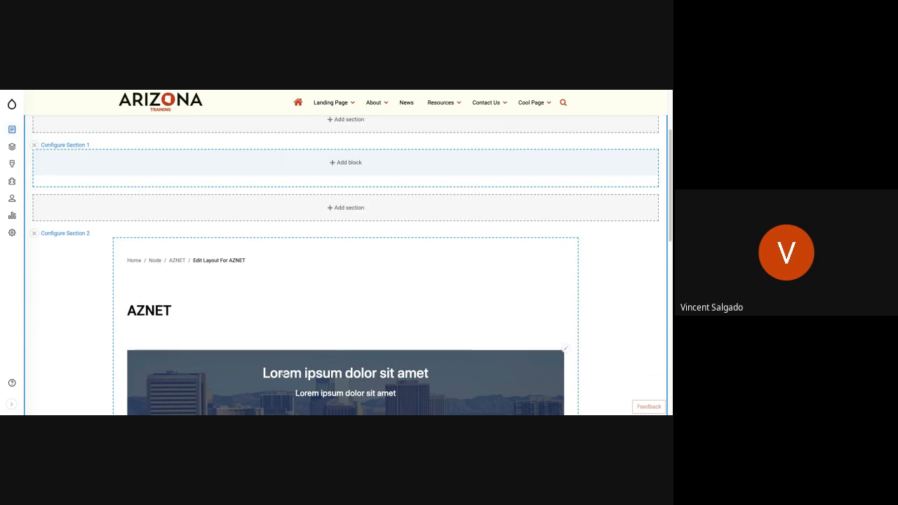
click(274, 374)
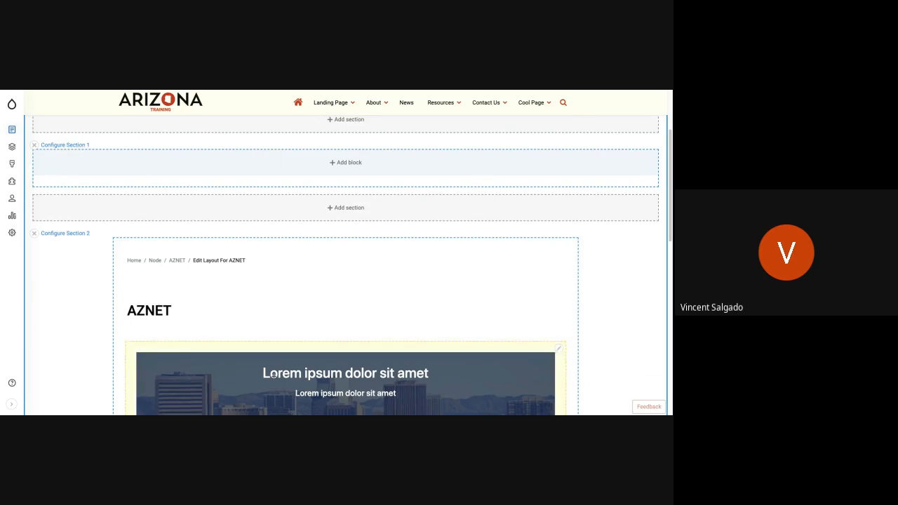
drag(273, 375, 281, 179)
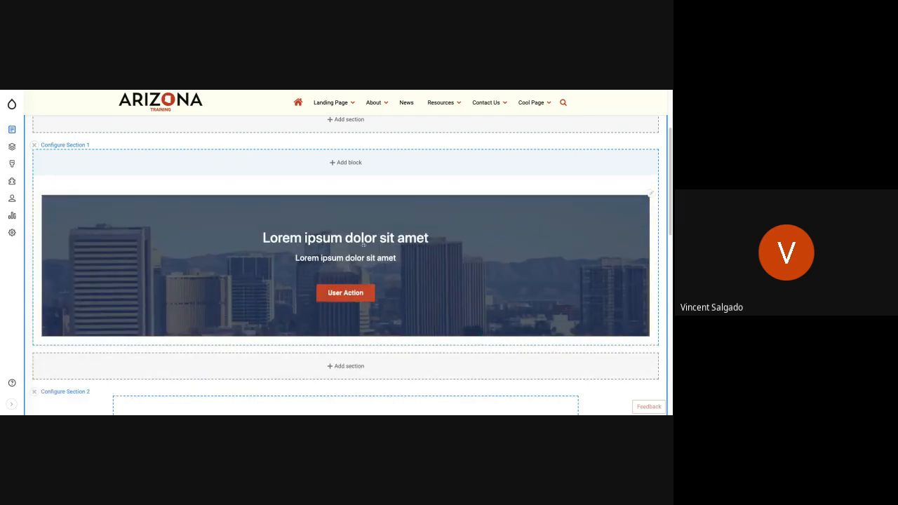
Save the AZNET page layout and dismiss both status messages on the page.
scroll(133, 238, up, 3)
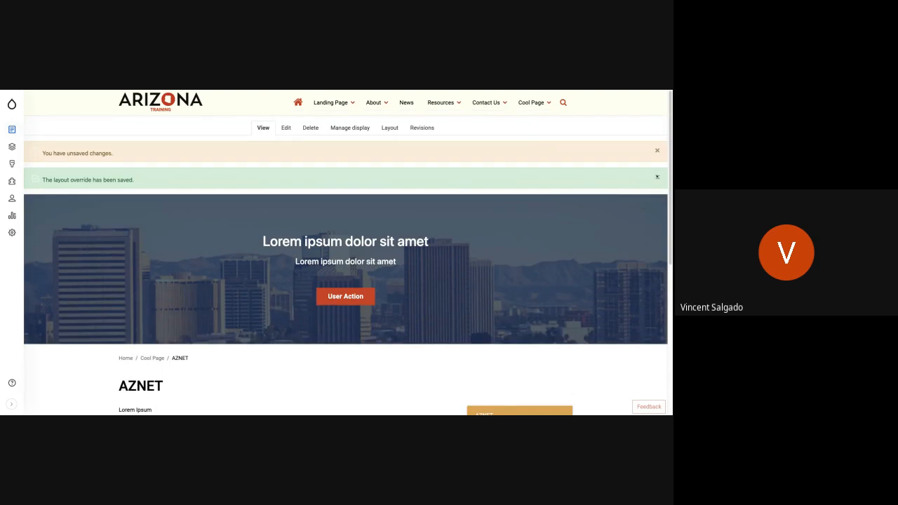
click(657, 177)
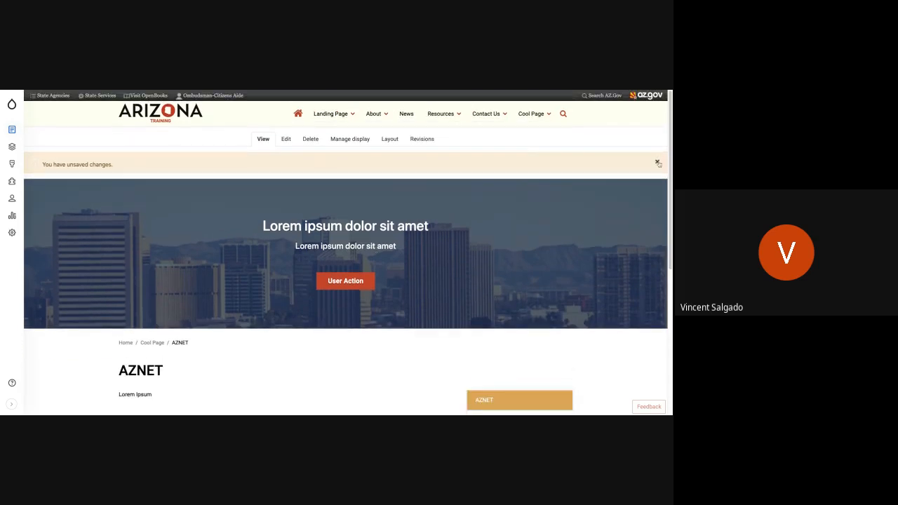
click(657, 163)
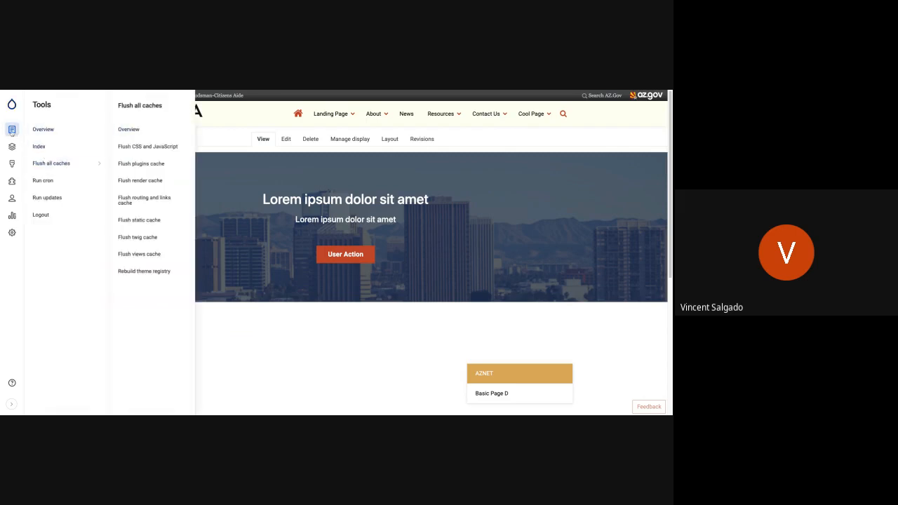
Start a new Basic page and give it the title "The Food", leaving the body empty.
mouse_move(12, 131)
mouse_move(58, 146)
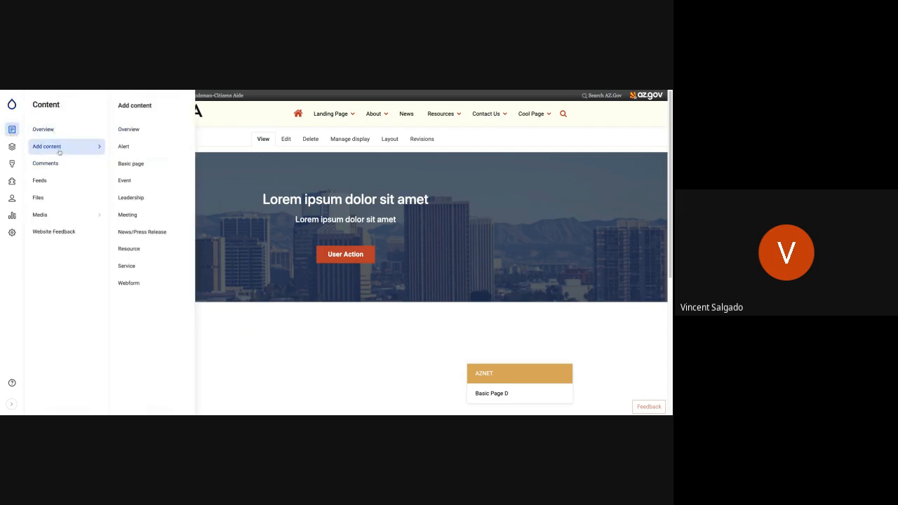
click(139, 164)
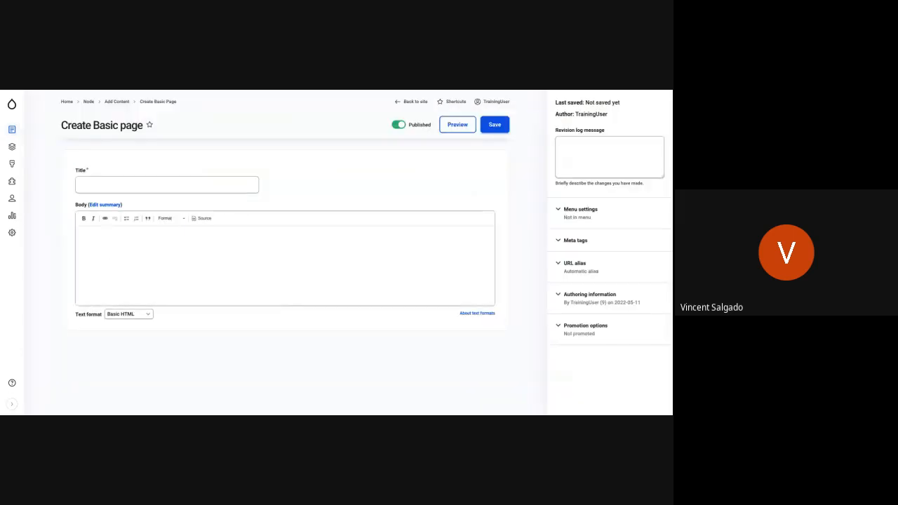
click(154, 180)
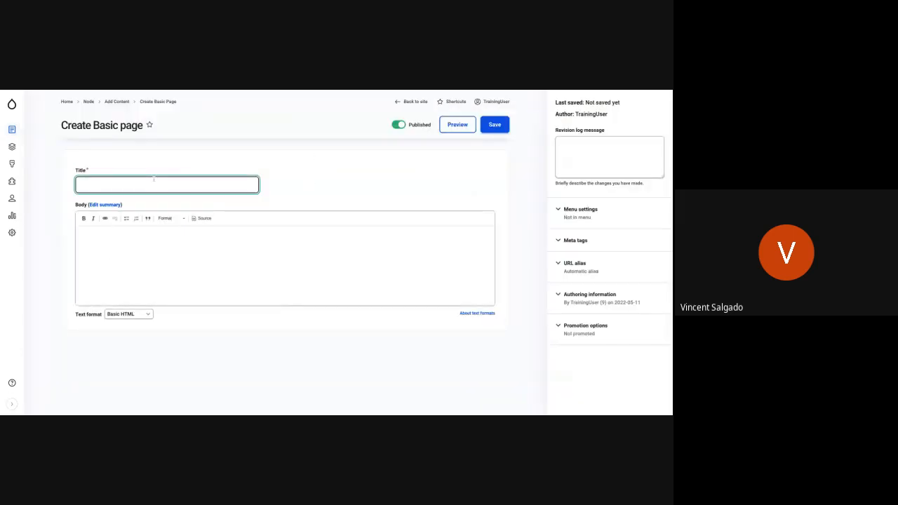
text(The Food)
click(101, 259)
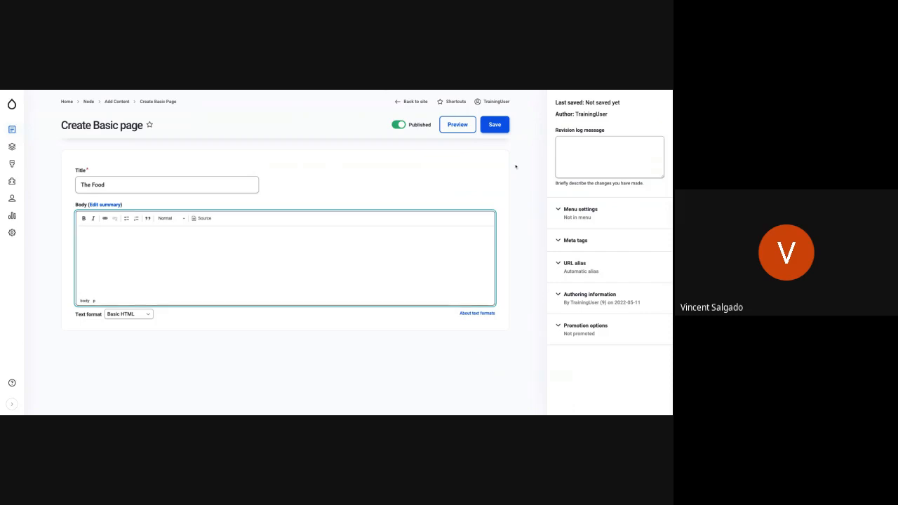
Provide a menu link for The Food under Main navigation and save the page.
click(566, 208)
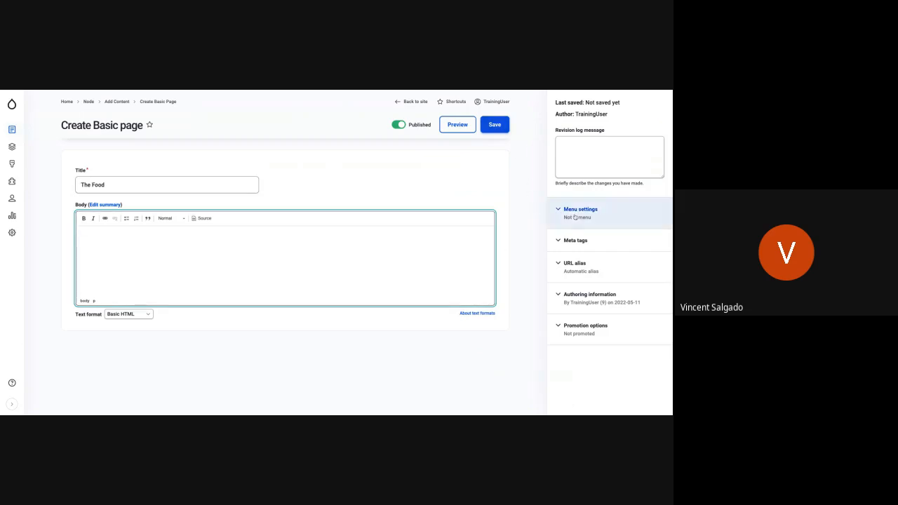
click(562, 241)
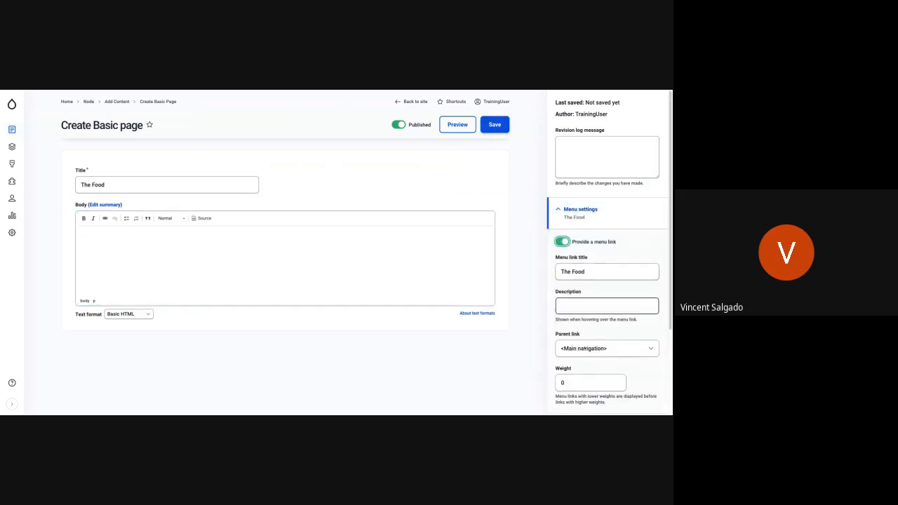
scroll(587, 365, down, 3)
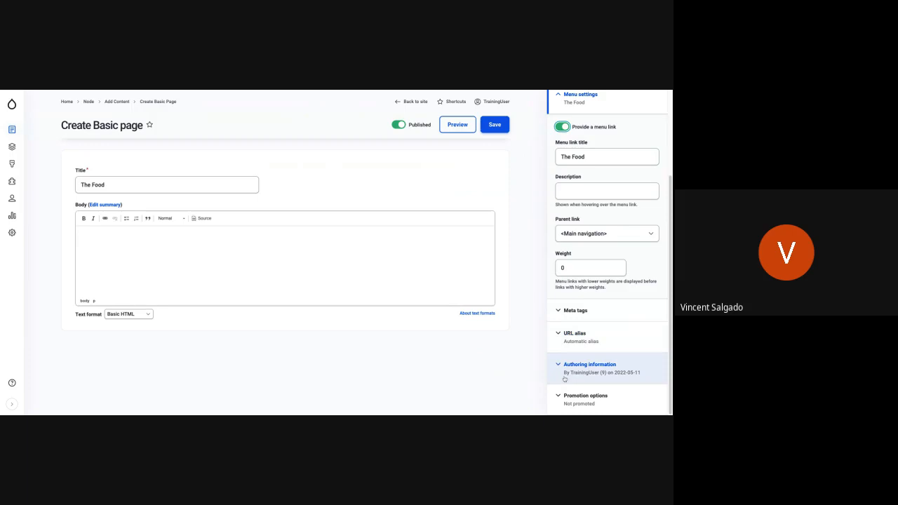
click(491, 125)
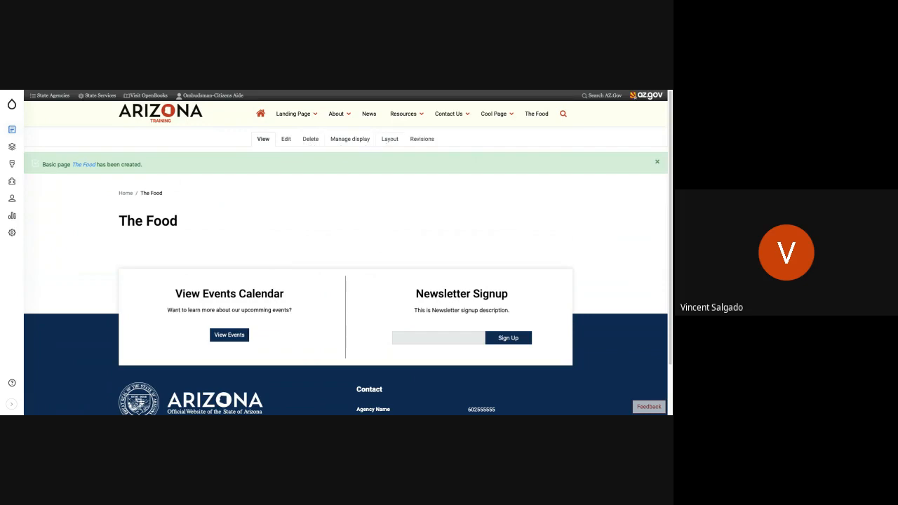
Open the layout of The Food and add a custom Slideshow block to Section 1.
click(389, 139)
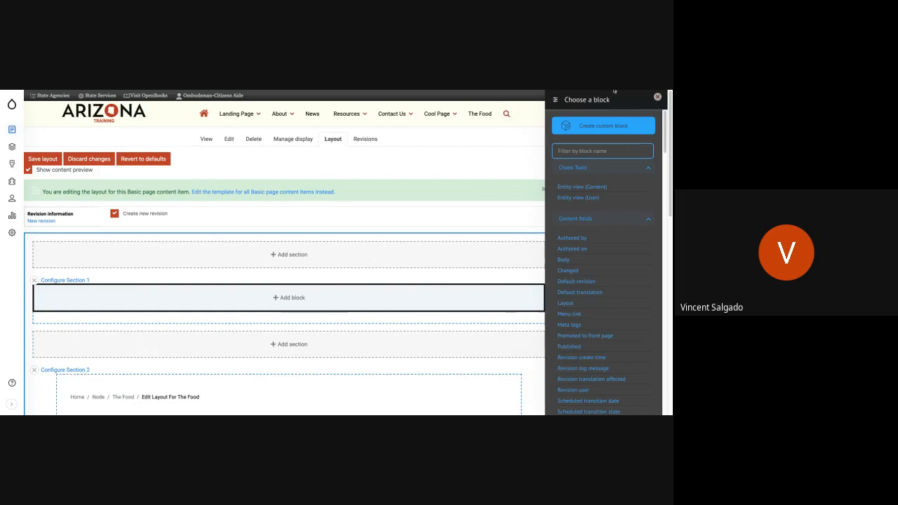
click(601, 127)
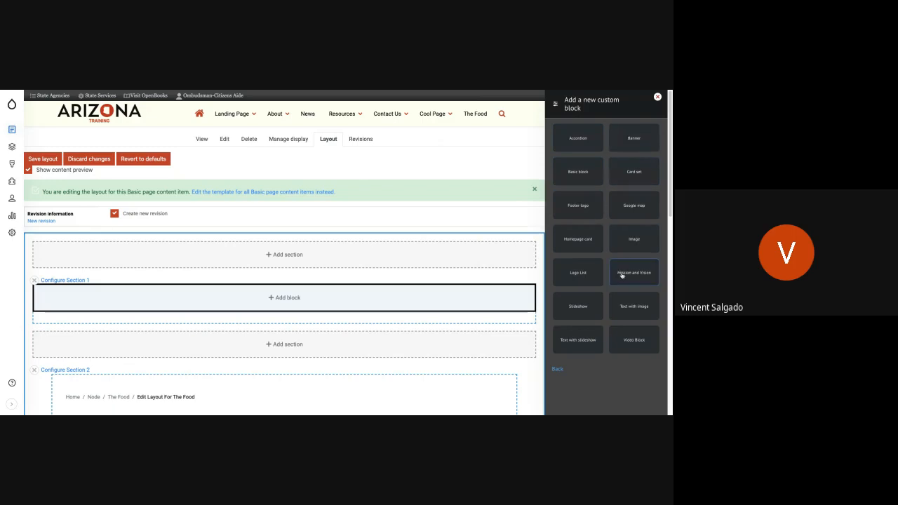
click(584, 305)
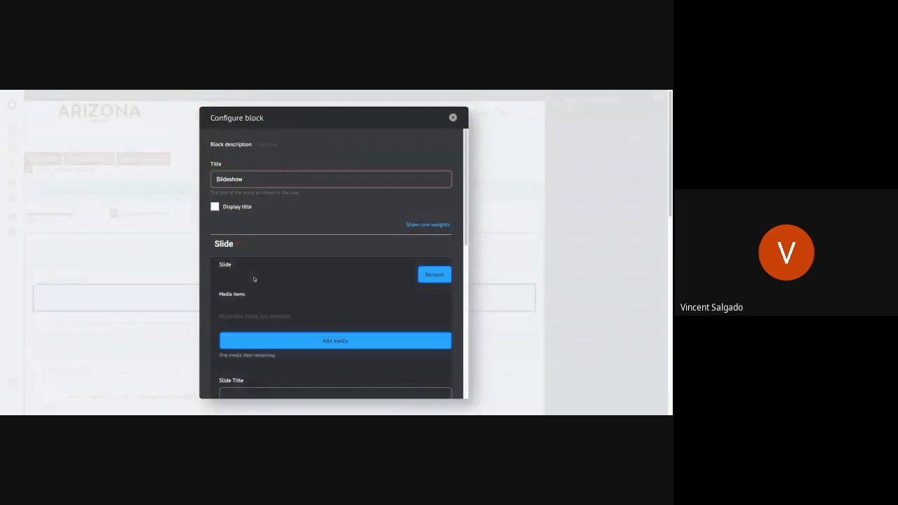
Insert the existing image bus_01_013120.jpg as the media item of the slideshow's first slide.
scroll(254, 279, down, 2)
scroll(253, 279, down, 2)
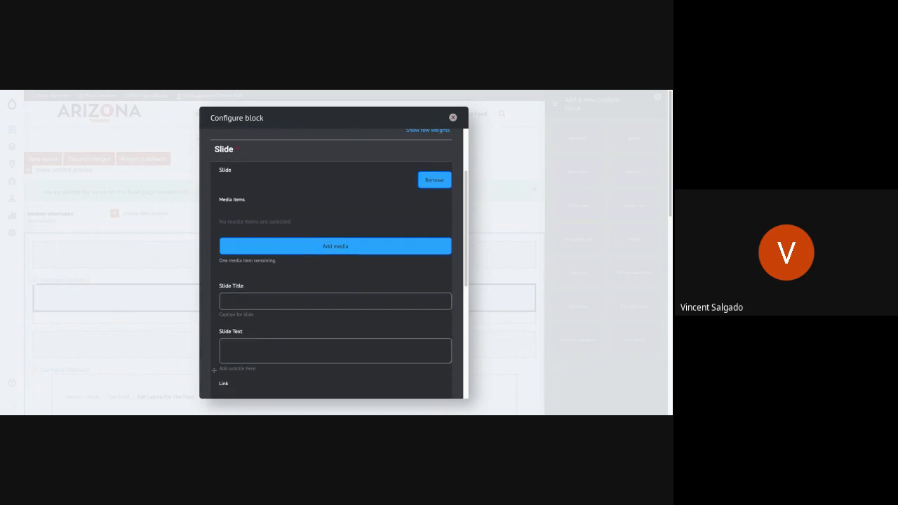
click(265, 247)
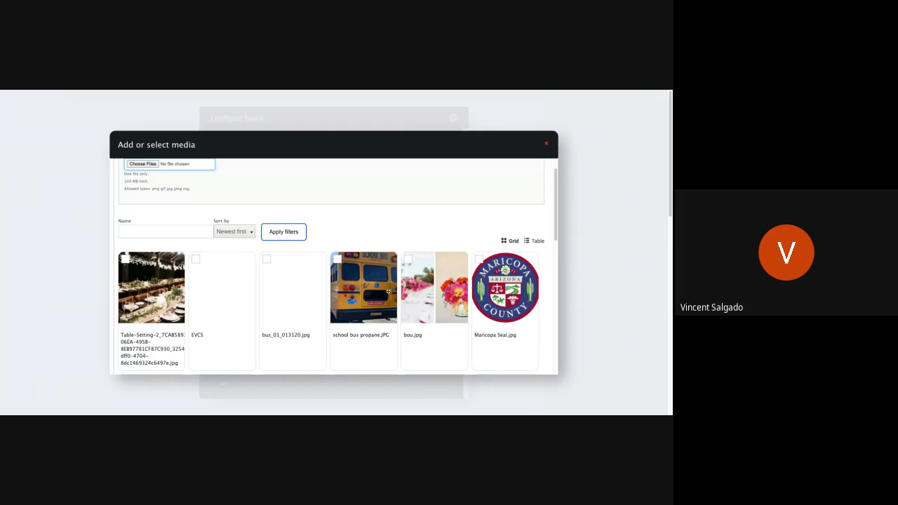
click(292, 294)
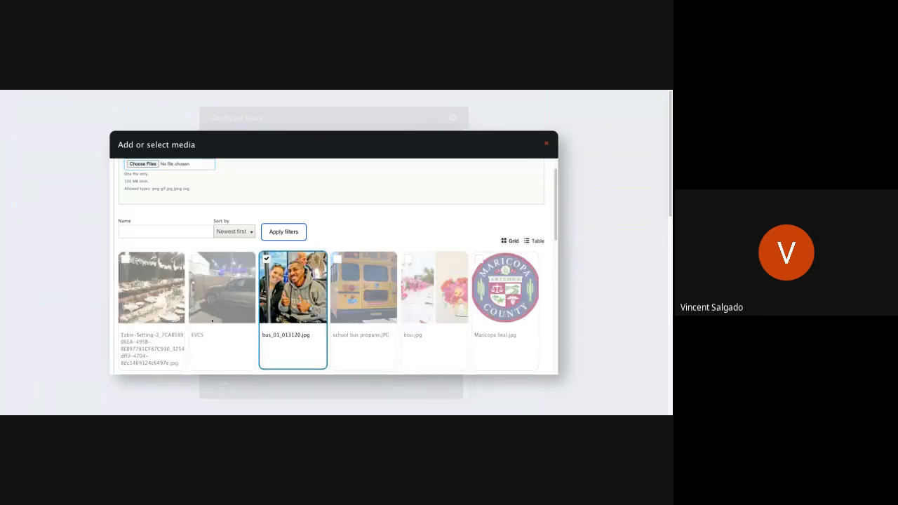
scroll(212, 320, down, 10)
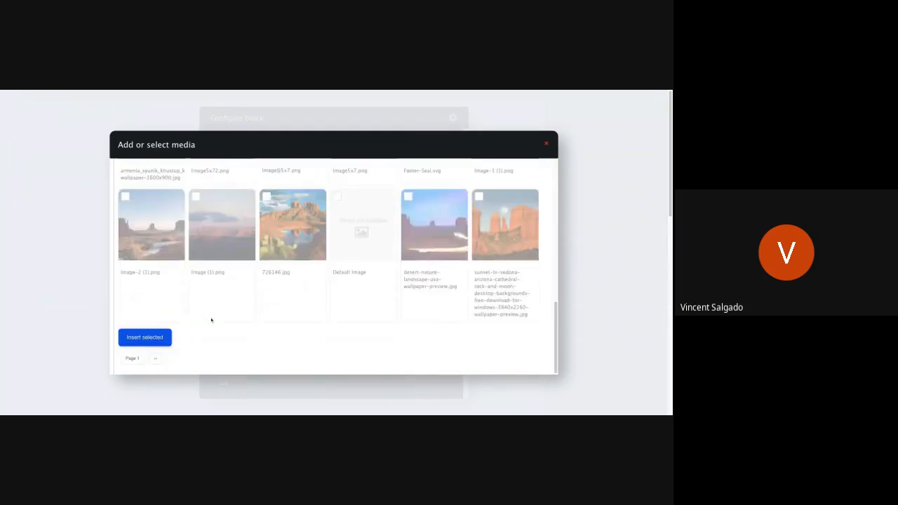
click(160, 336)
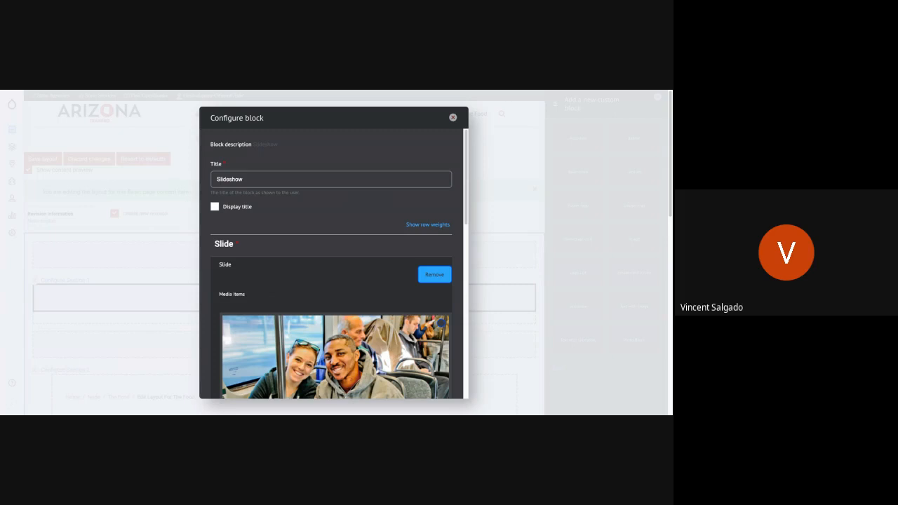
Give the first slide the title "Slide 1" and the text "This is the first slide of this slideshow".
scroll(334, 343, down, 5)
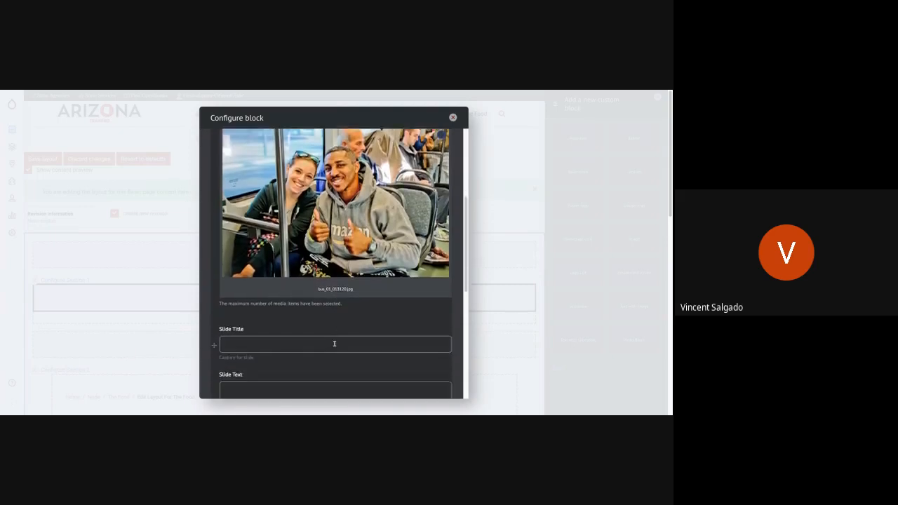
scroll(335, 343, down, 2)
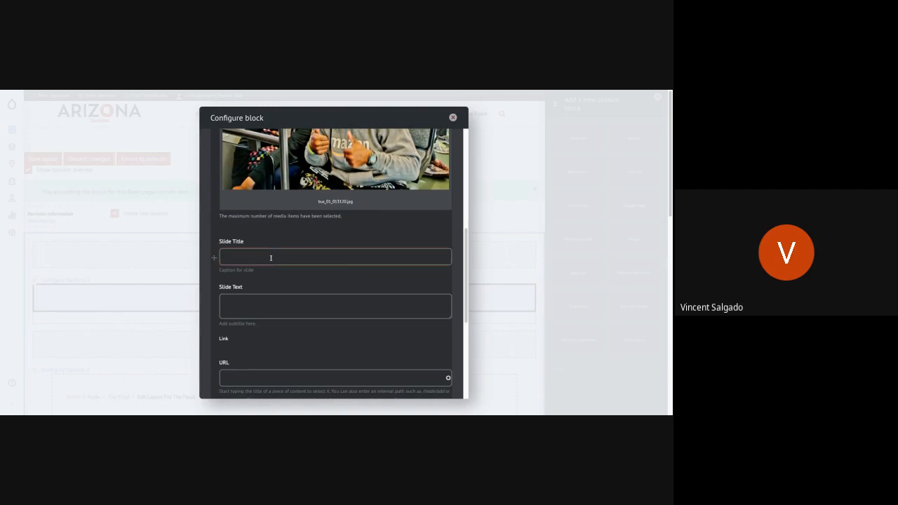
text(Slide 1)
click(244, 309)
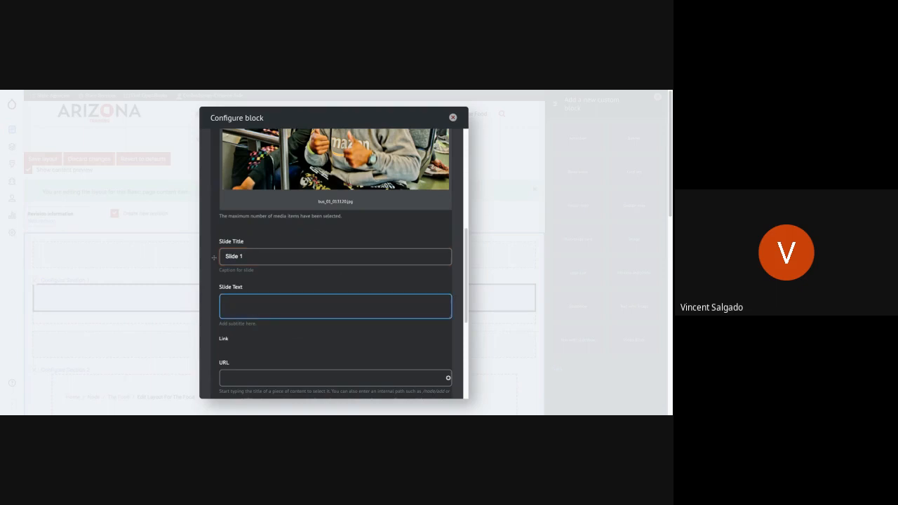
text(This is the first slide of this slideshow)
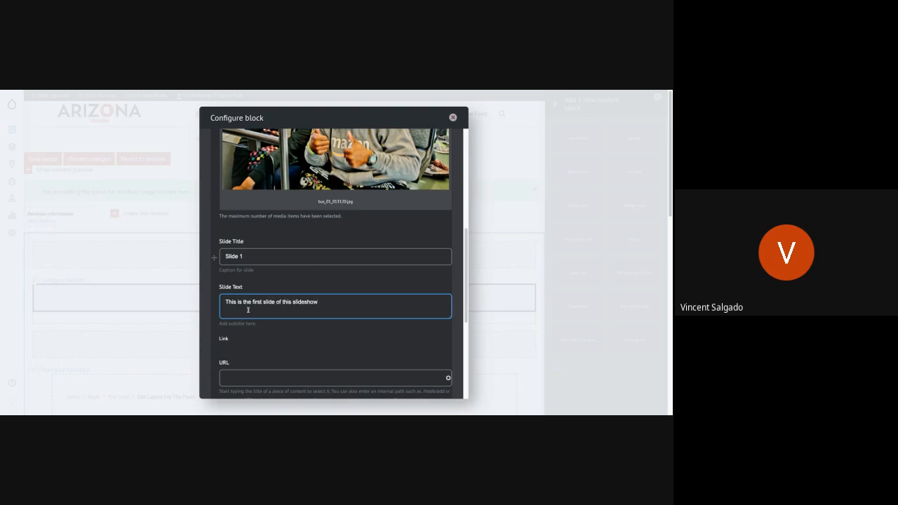
scroll(248, 309, down, 3)
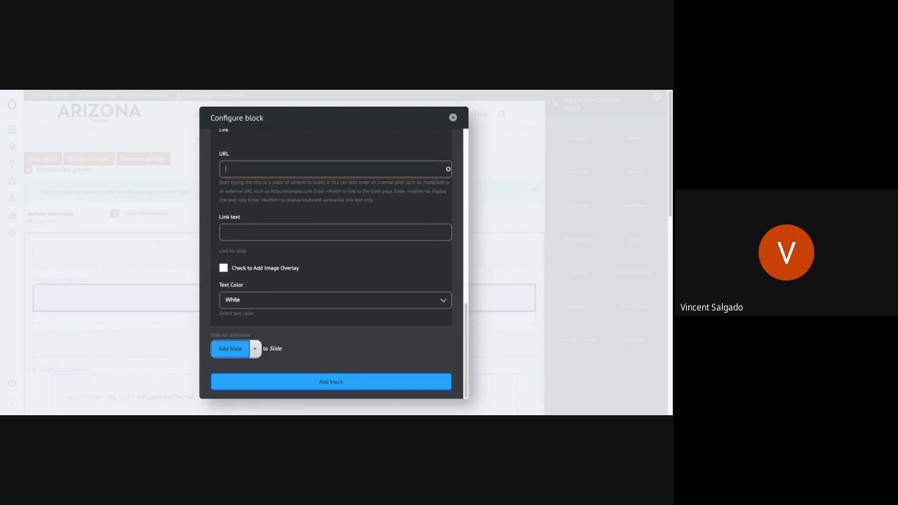
text(https)
text(://www.yel)
text(p.com)
text(L)
text(Find More Food)
click(240, 268)
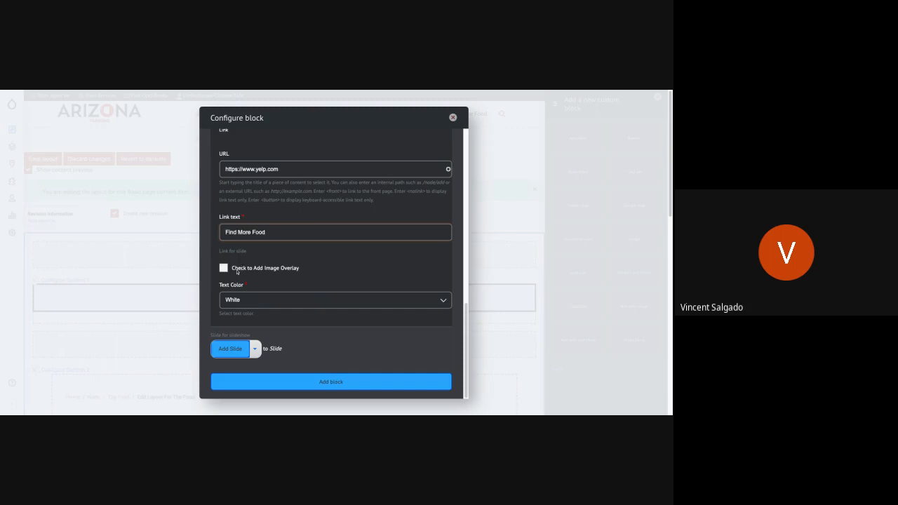
Add a second slide to the slideshow block.
click(234, 350)
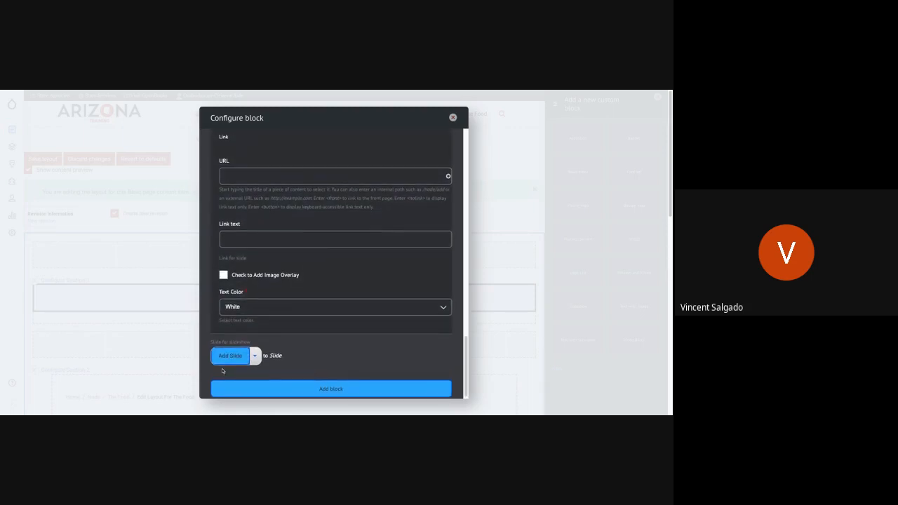
click(231, 359)
scroll(316, 310, up, 5)
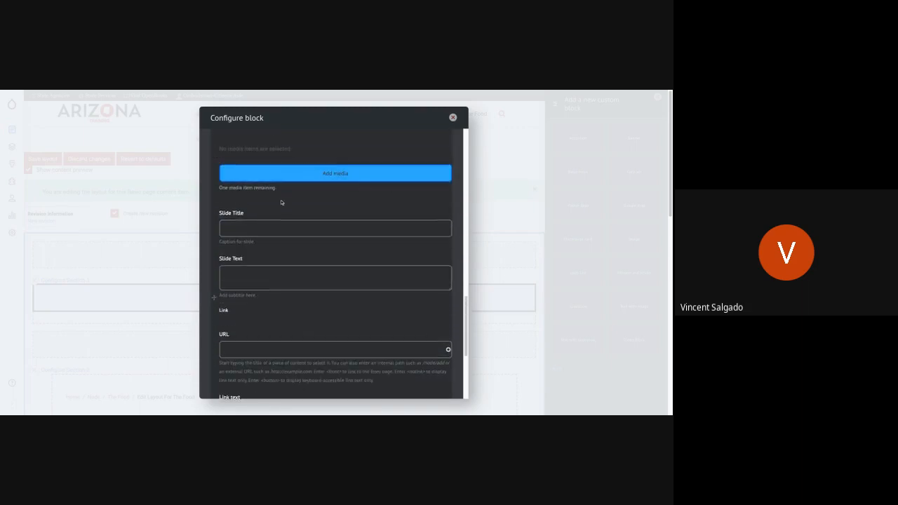
scroll(284, 203, up, 2)
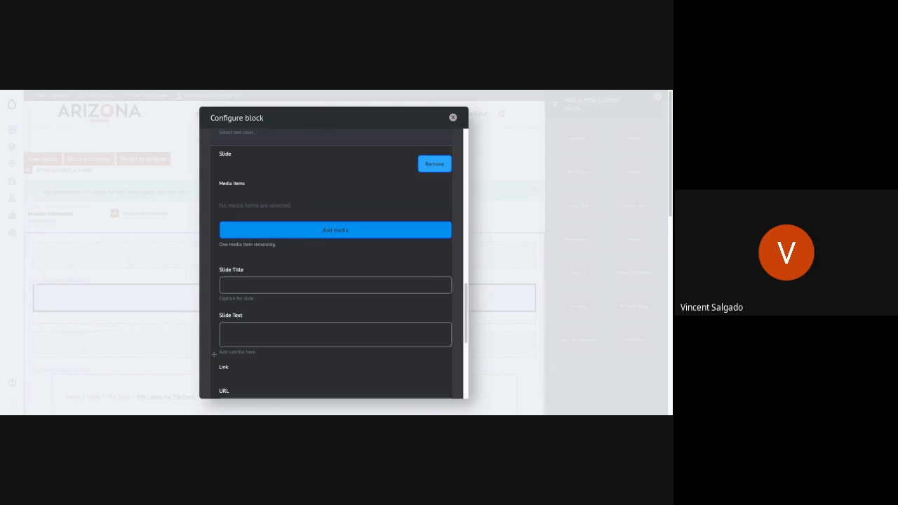
Upload the image file Carne-Asada-Tacos-720x405.jpeg as new media for the second slide.
click(335, 230)
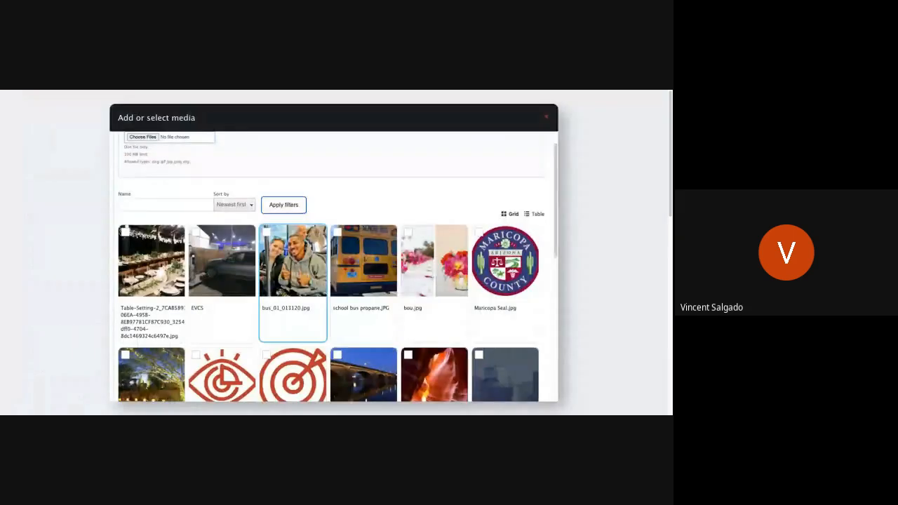
scroll(346, 298, down, 3)
scroll(345, 298, down, 5)
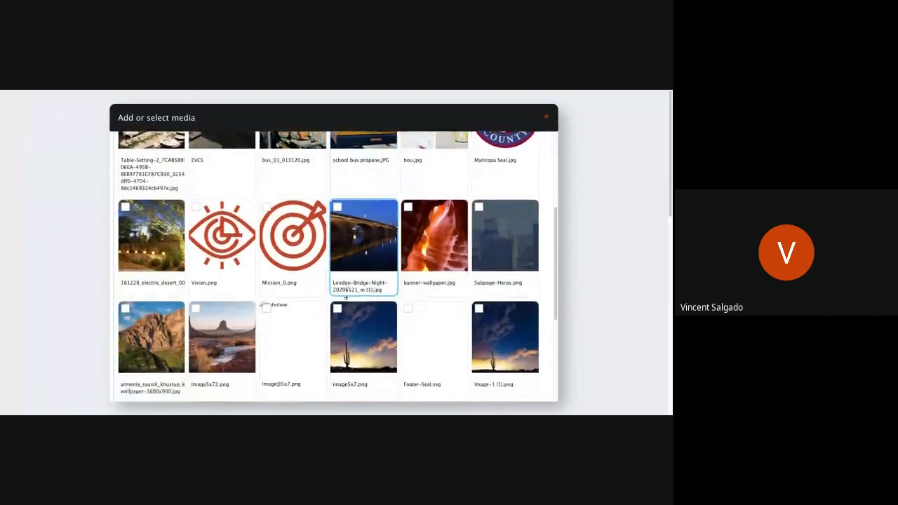
scroll(346, 298, up, 6)
scroll(336, 267, up, 3)
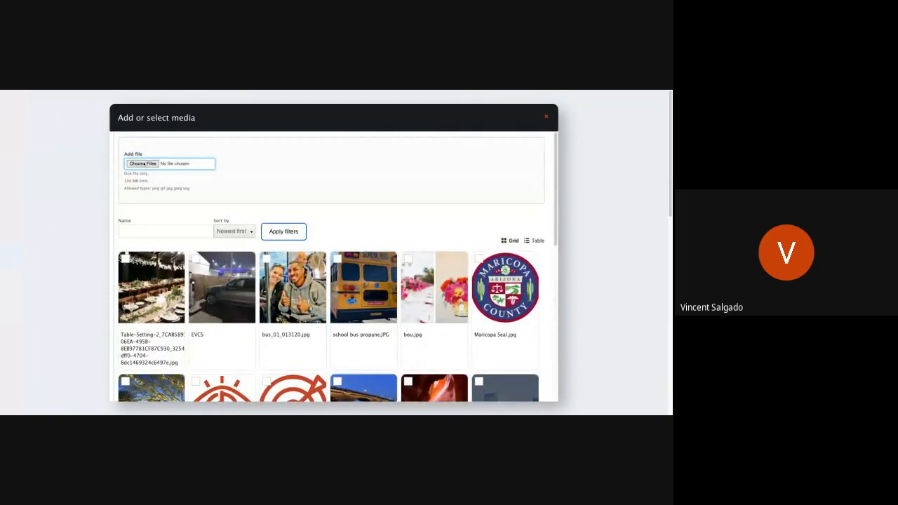
click(144, 163)
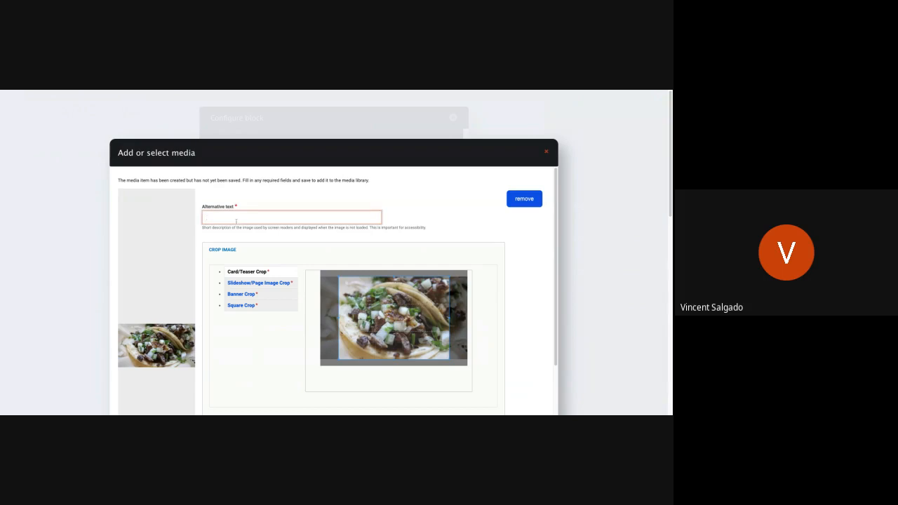
Enter the alternative text "Image of some Tacos", apply the default card/teaser crop and shift the slideshow/page image crop slightly upward.
text(Image of some Tacos)
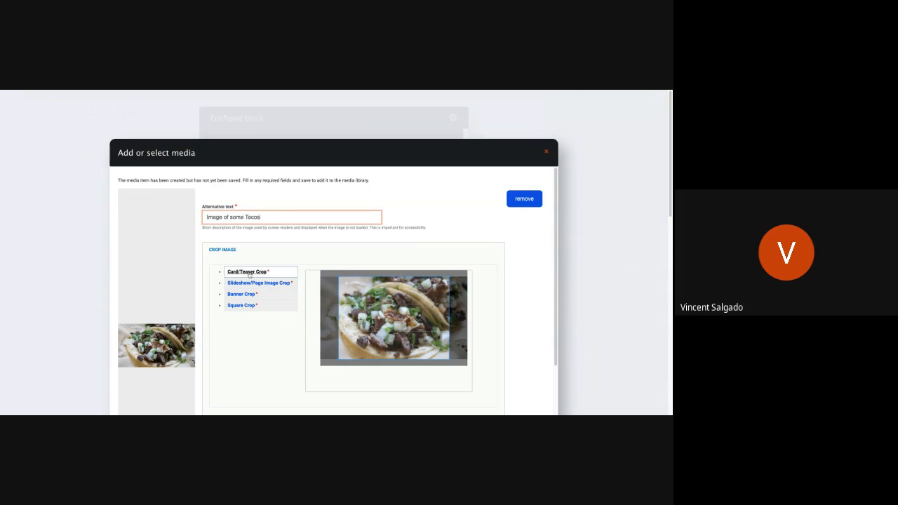
click(249, 275)
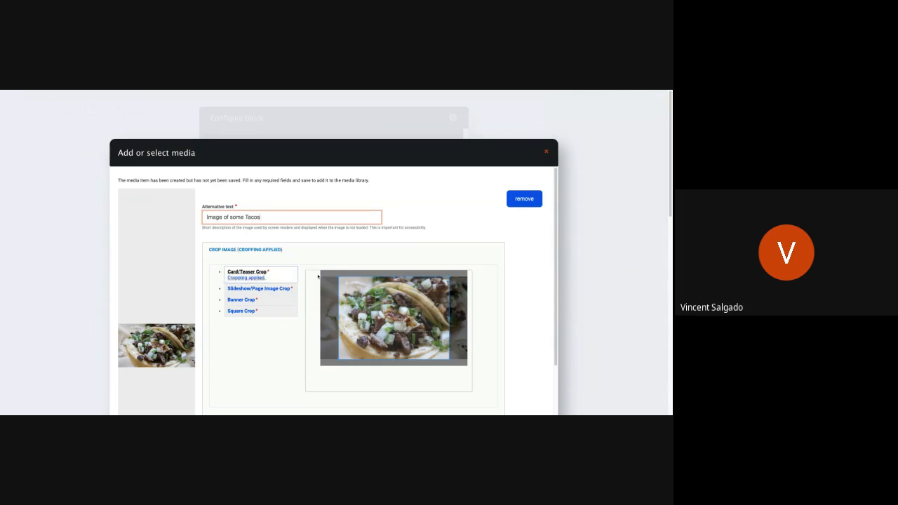
click(238, 288)
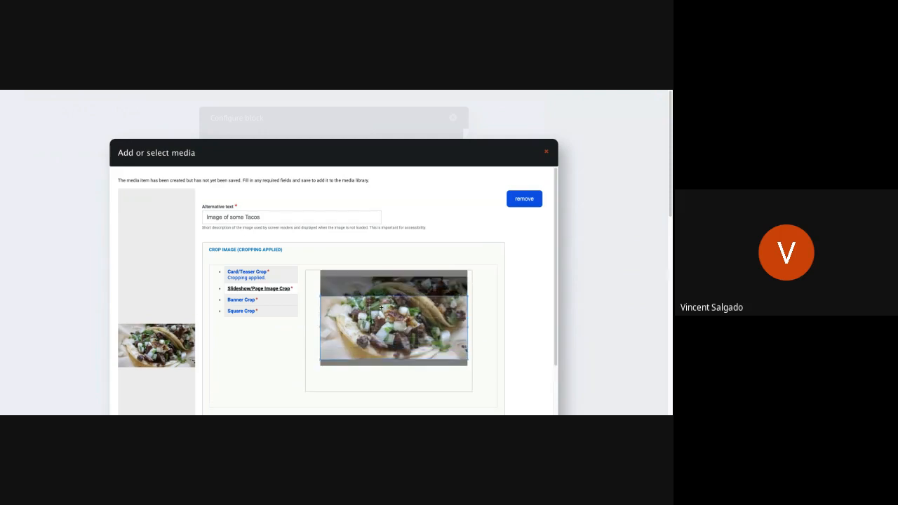
drag(381, 308, 381, 303)
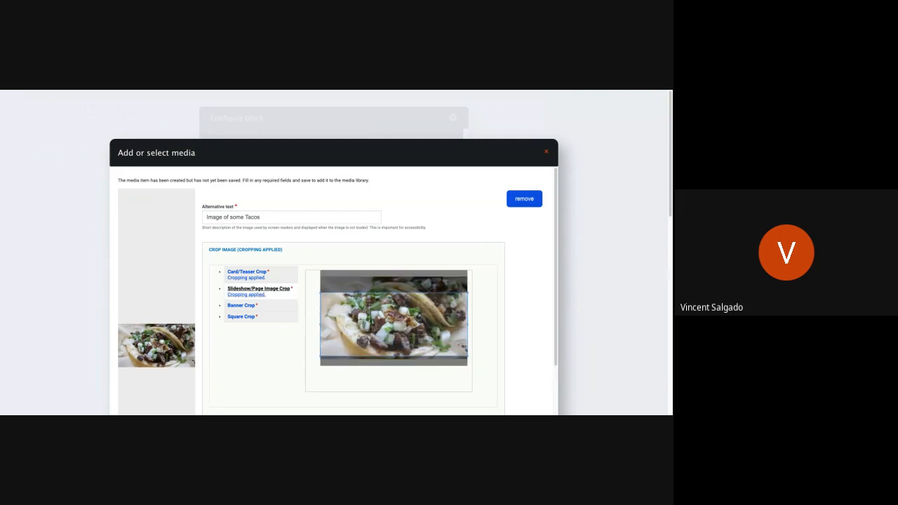
Move the banner crop to the upper edge of the taco image and shift the square crop slightly left.
click(242, 305)
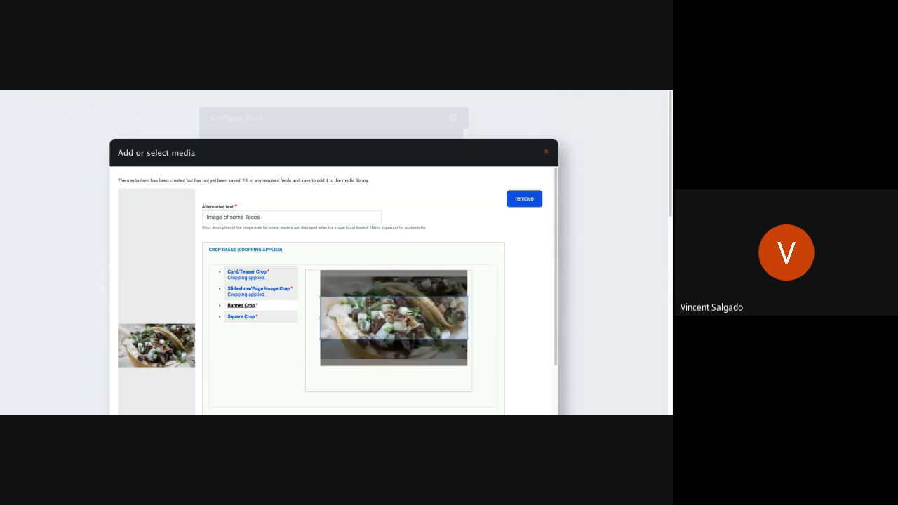
drag(409, 314, 408, 293)
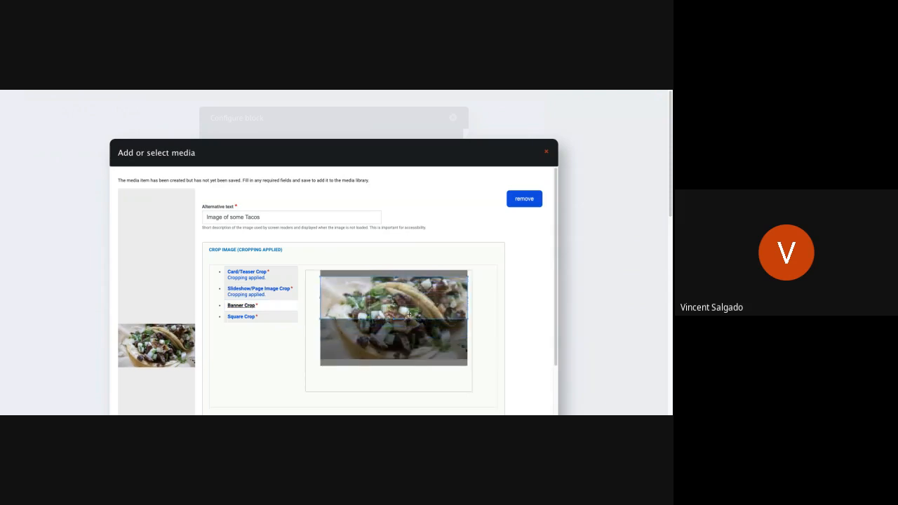
click(240, 322)
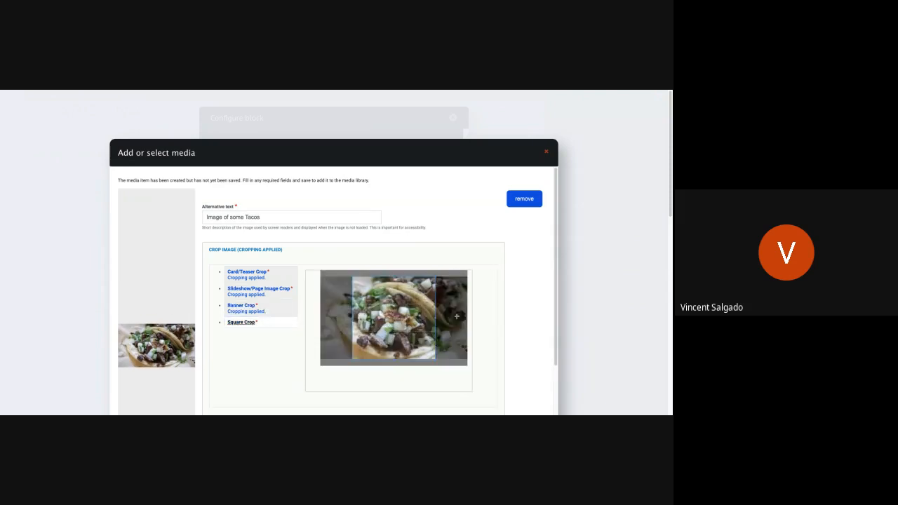
drag(428, 323, 422, 322)
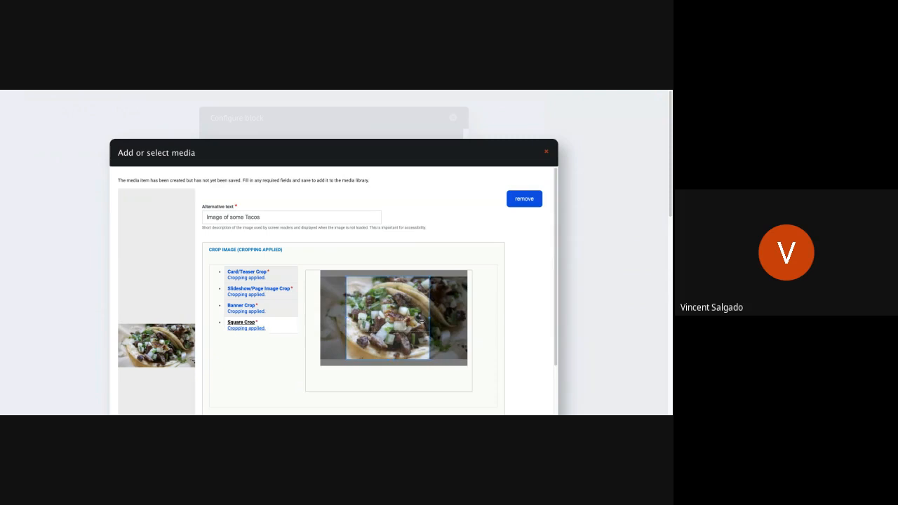
Save the cropped taco image to the media library and insert it into the second slide.
scroll(203, 353, down, 2)
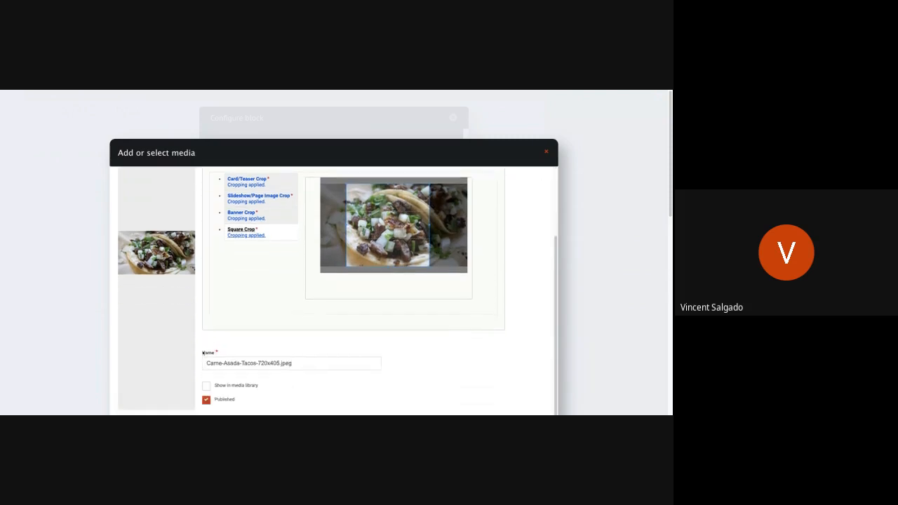
scroll(254, 374, down, 5)
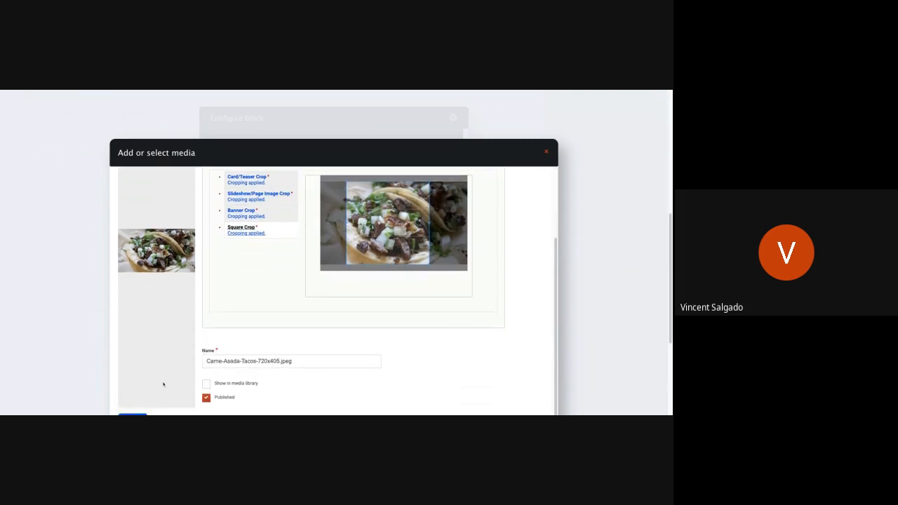
scroll(535, 279, up, 2)
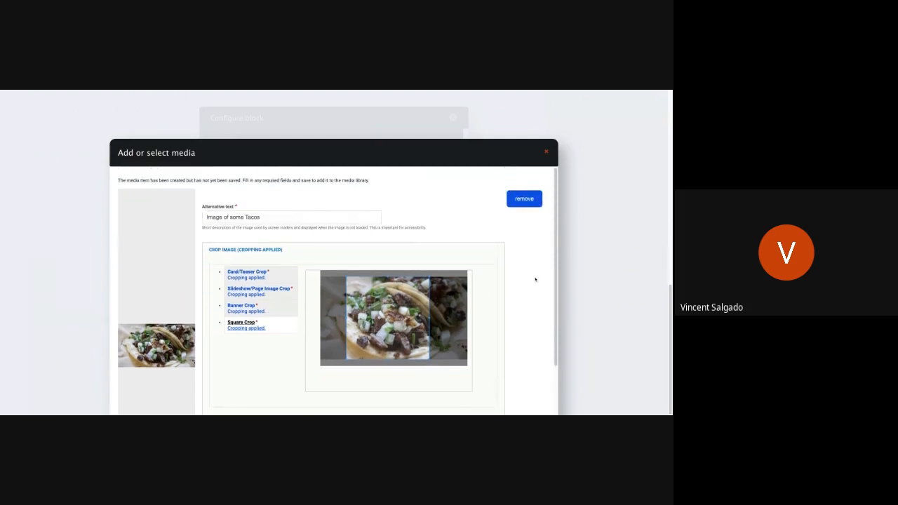
scroll(536, 278, down, 2)
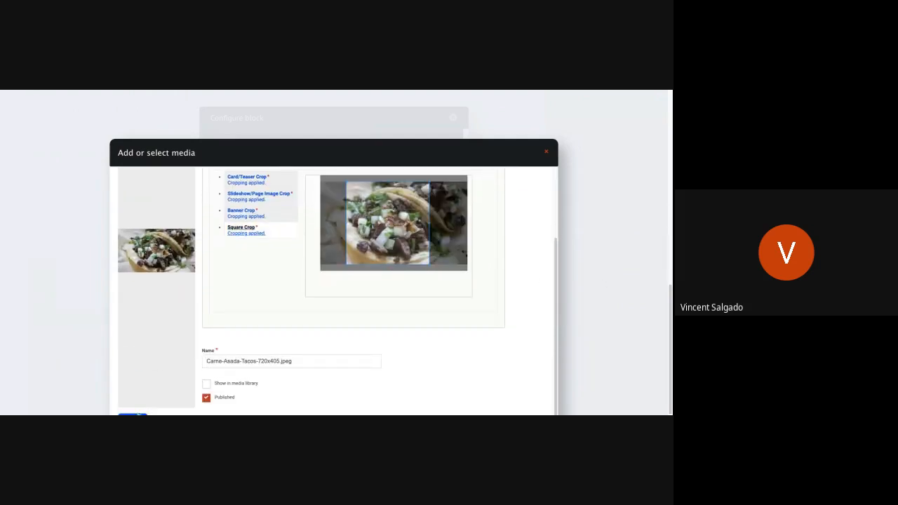
click(132, 412)
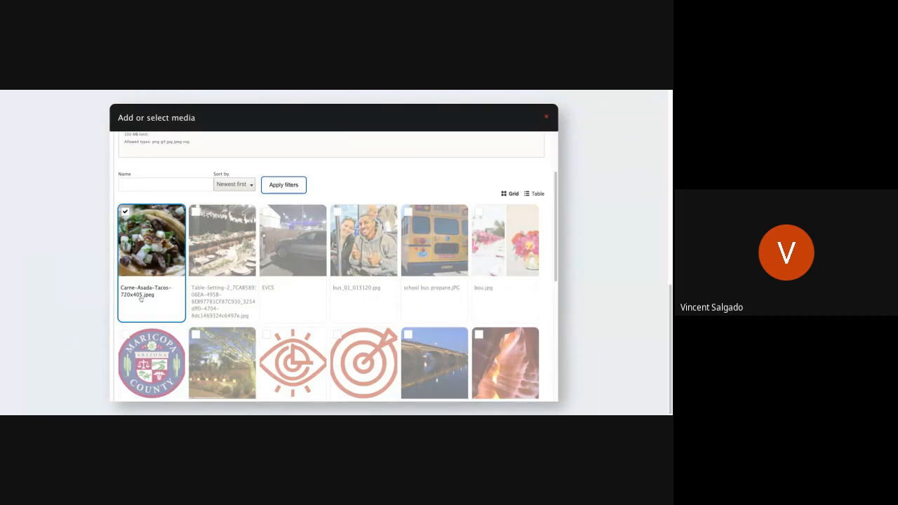
scroll(141, 301, down, 10)
click(143, 363)
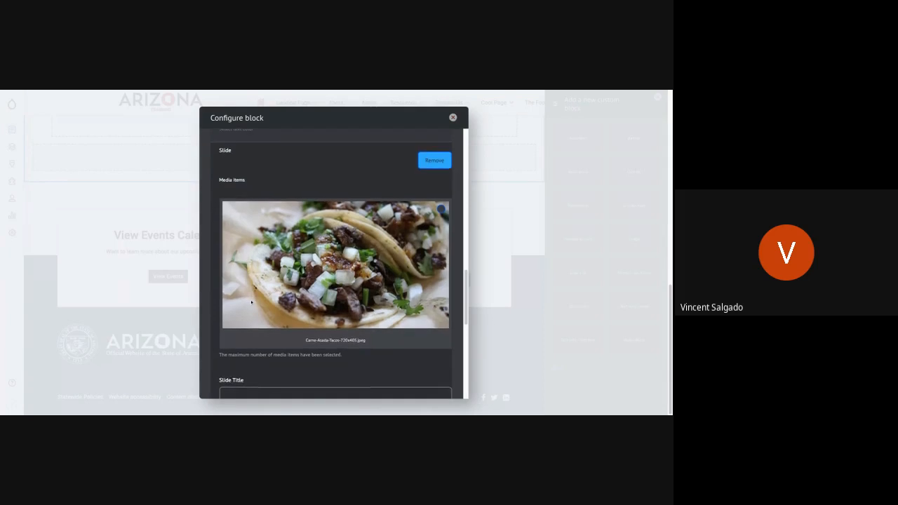
Give the second slide the title "Carne Asada" and the text "These are some carne asada tacos".
scroll(252, 302, down, 3)
click(286, 187)
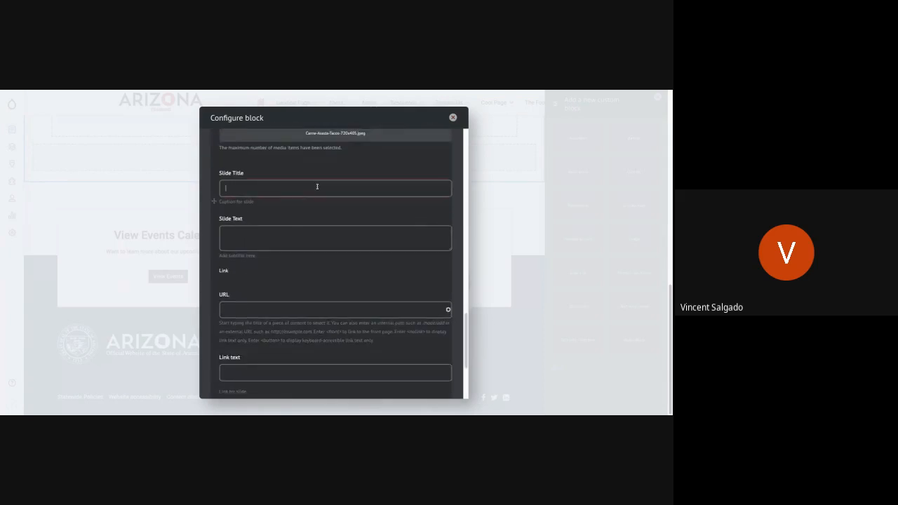
text(Carne Asada)
click(312, 234)
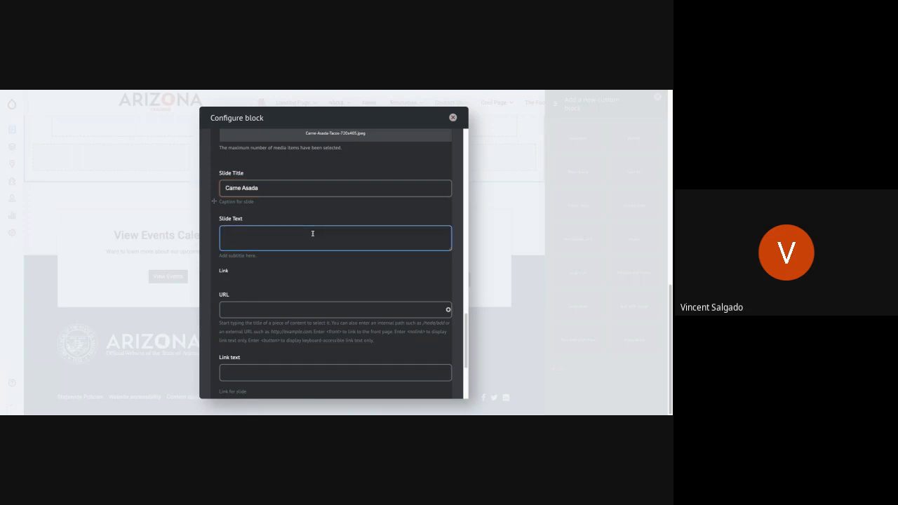
text(These are some Car)
key(BackSpace)
key(BackSpace)
text(carne asada tacos)
Enable the image overlay on the second slide, leaving its link empty and the text color White.
click(319, 287)
scroll(308, 280, down, 3)
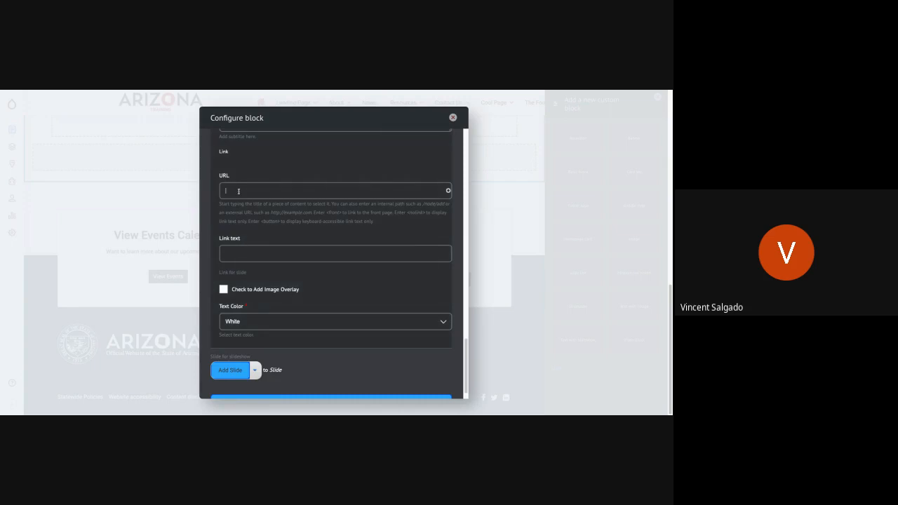
click(223, 288)
scroll(268, 363, down, 1)
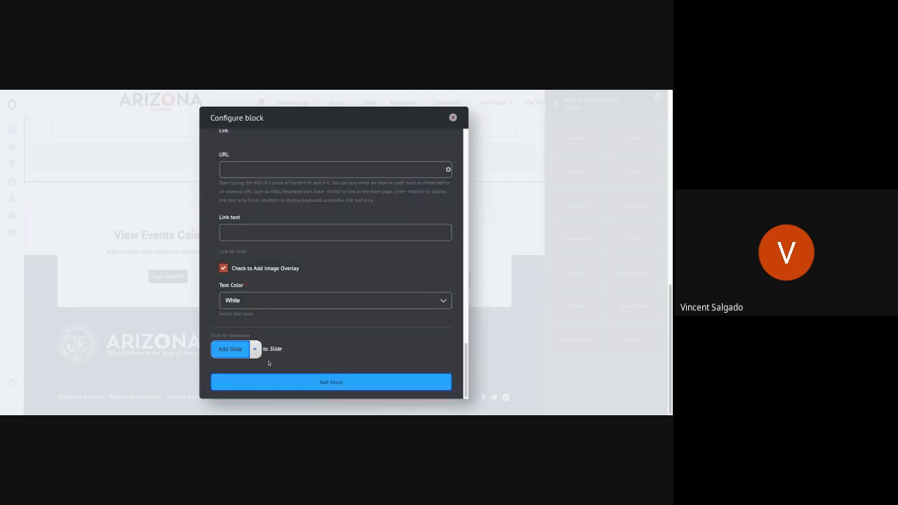
Review the images, titles, texts and link settings of both slides in the block form.
scroll(268, 363, up, 10)
scroll(266, 338, up, 8)
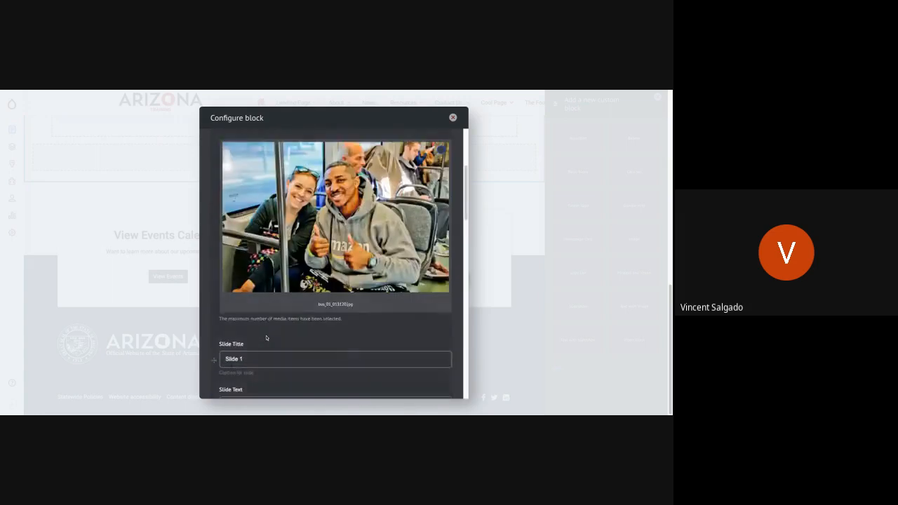
scroll(266, 338, down, 4)
scroll(265, 338, down, 5)
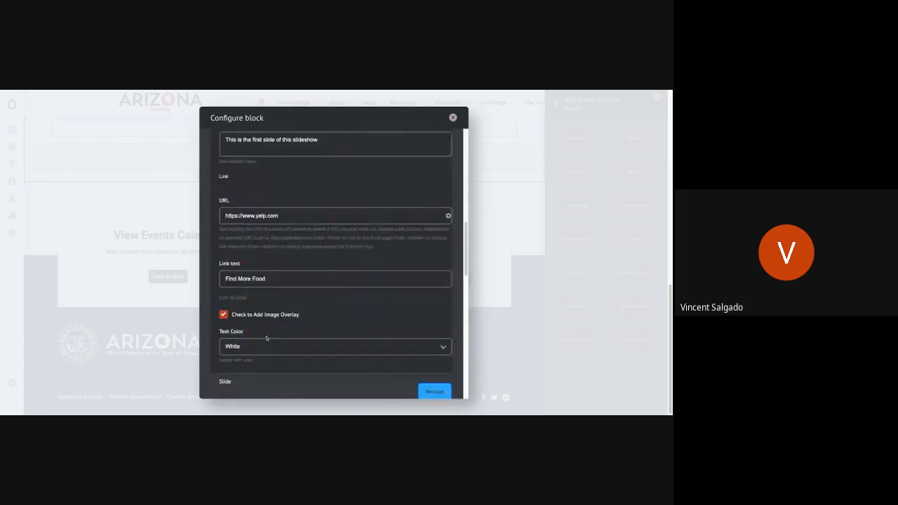
scroll(214, 284, down, 5)
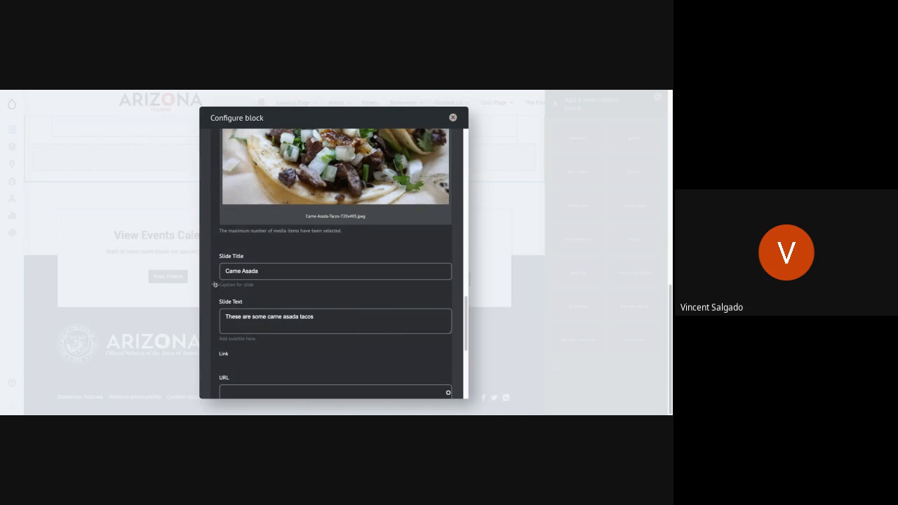
scroll(214, 284, up, 10)
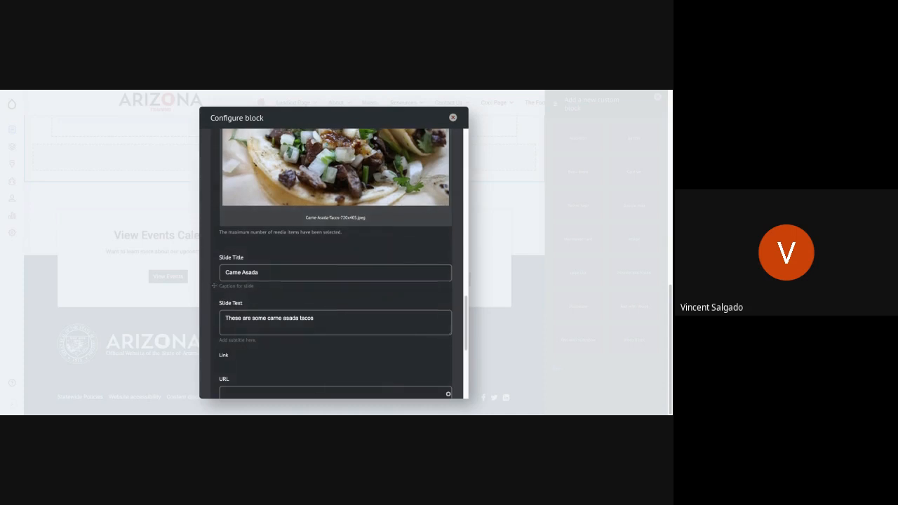
Check both slides' settings, add the slideshow block to the page and save the layout.
scroll(214, 284, up, 5)
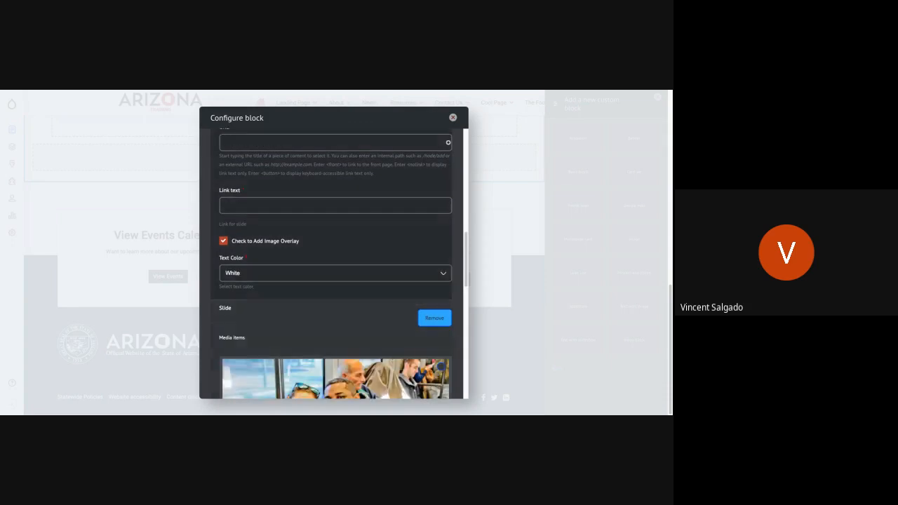
scroll(215, 284, up, 10)
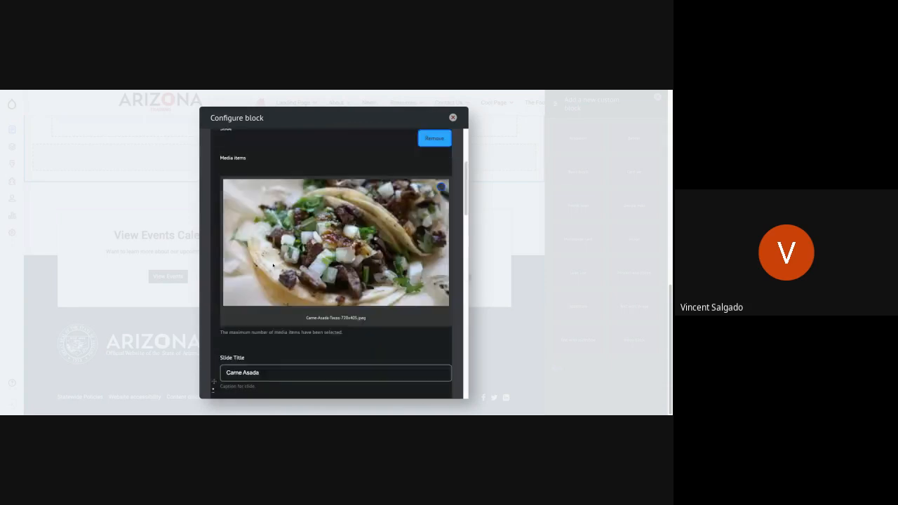
scroll(272, 265, down, 10)
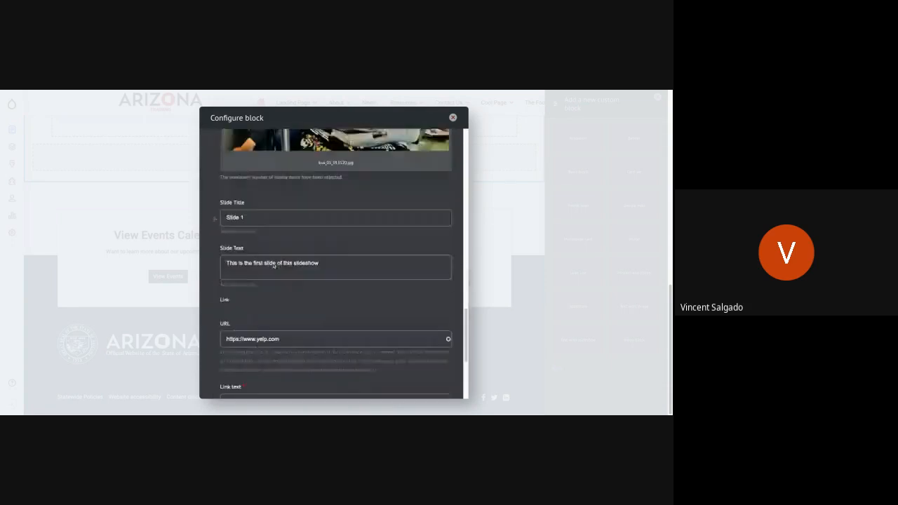
scroll(297, 291, down, 4)
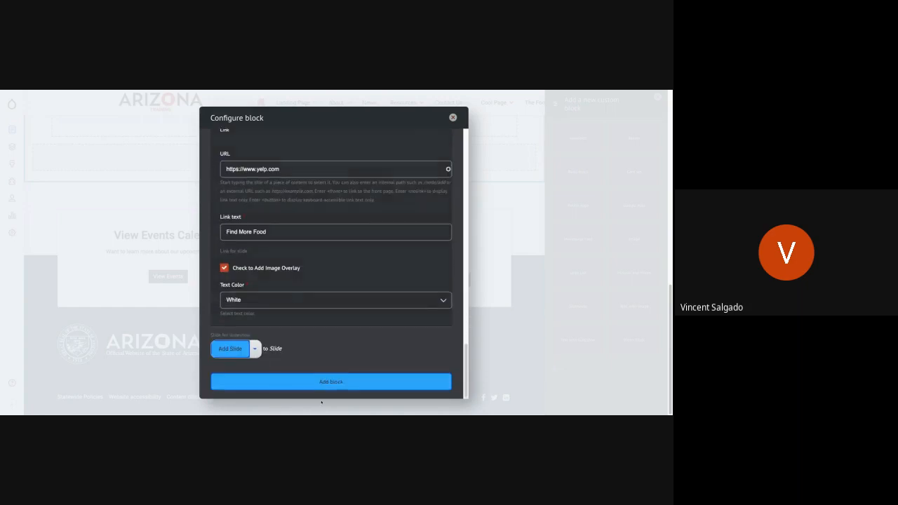
click(332, 387)
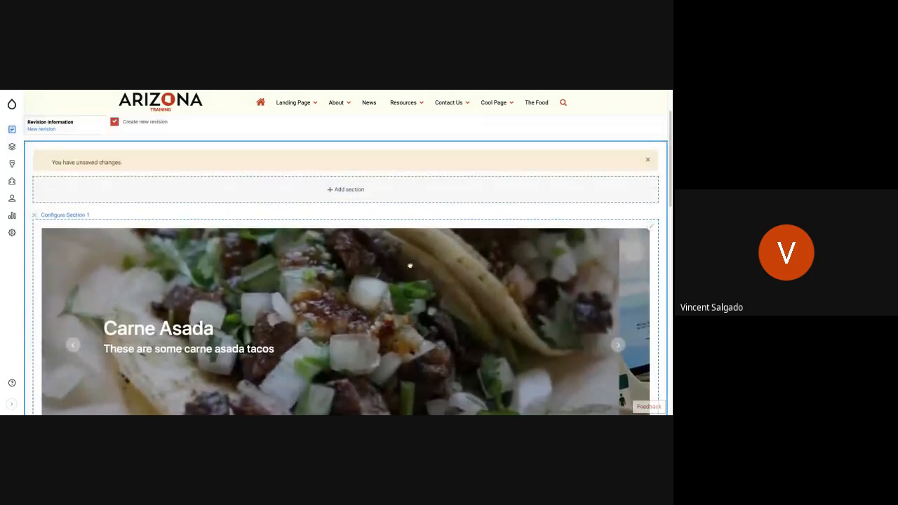
scroll(60, 162, up, 2)
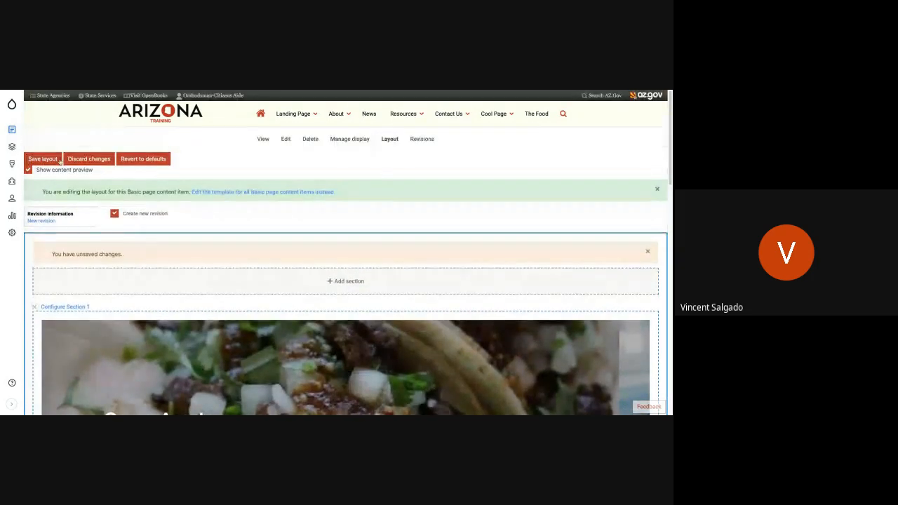
click(61, 160)
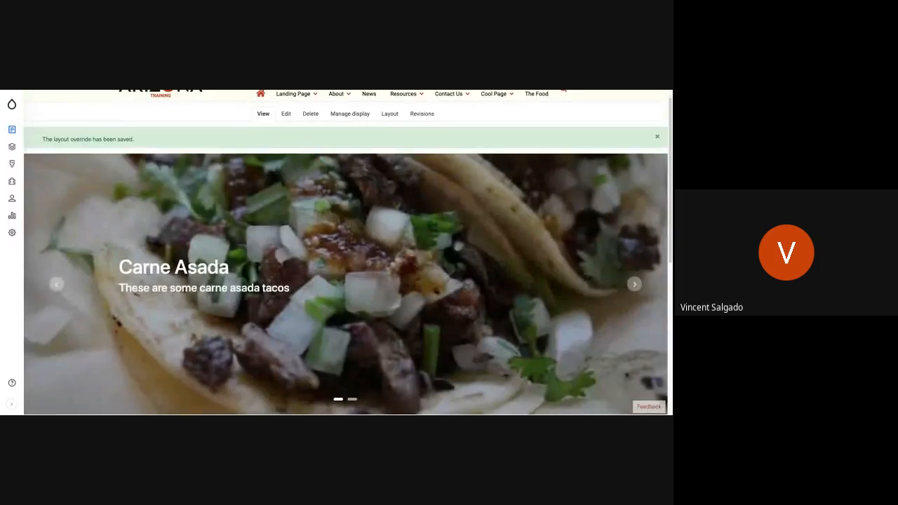
Preview the saved slideshow on The Food page by paging through its slides.
scroll(348, 252, down, 1)
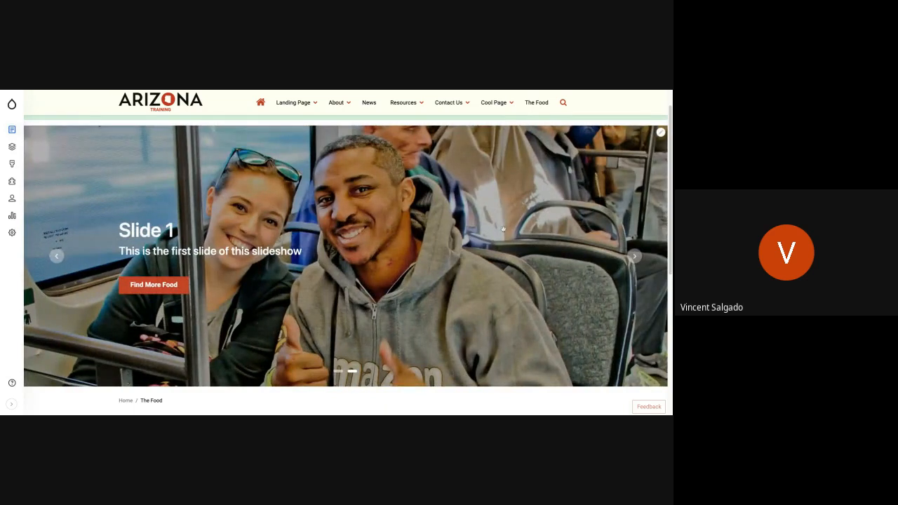
click(635, 261)
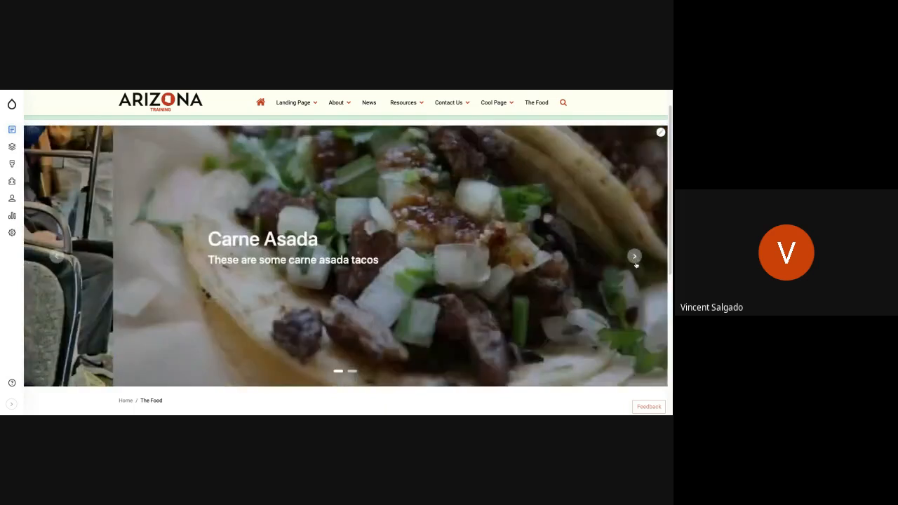
click(634, 260)
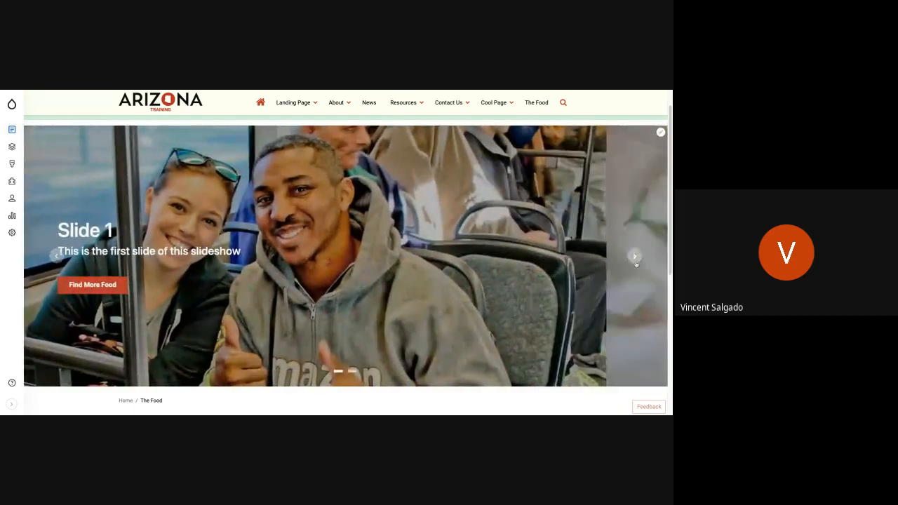
click(635, 257)
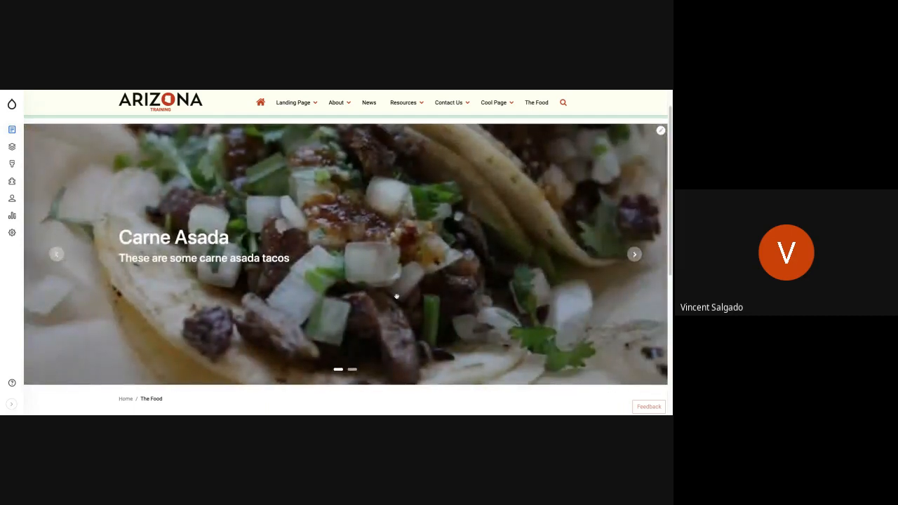
scroll(396, 296, down, 3)
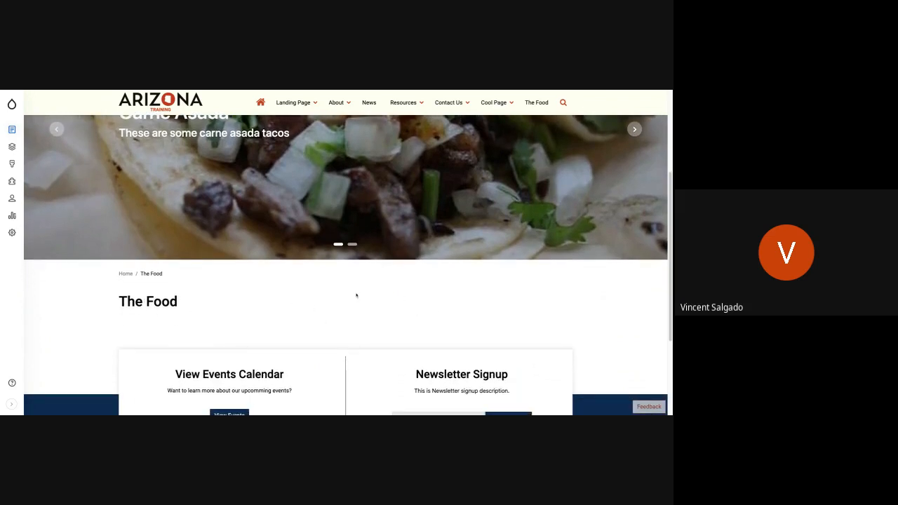
Reopen the page's layout for editing and start a custom Card set block in Section 2, under the page title.
scroll(350, 298, up, 4)
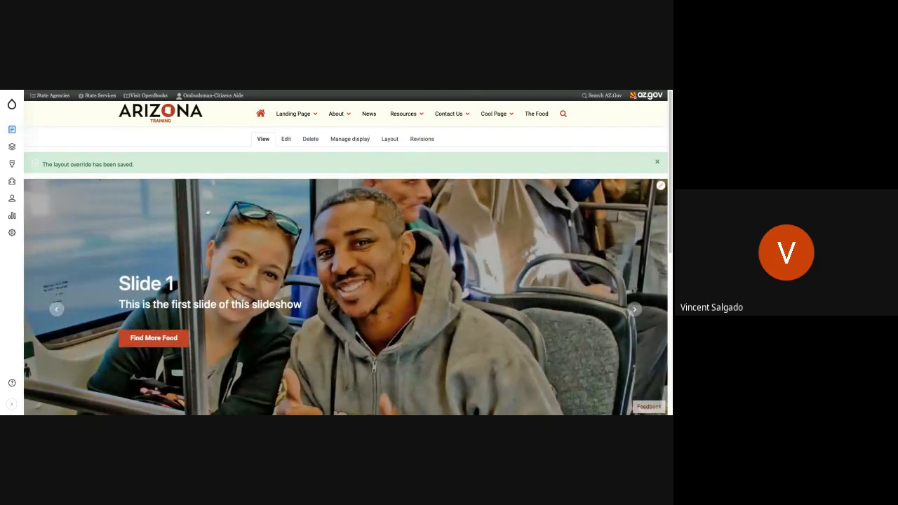
click(382, 140)
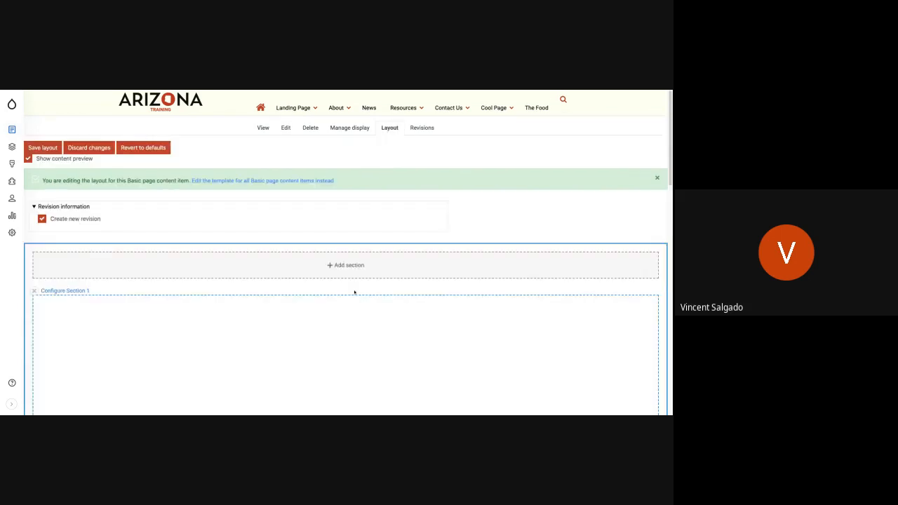
scroll(354, 292, down, 5)
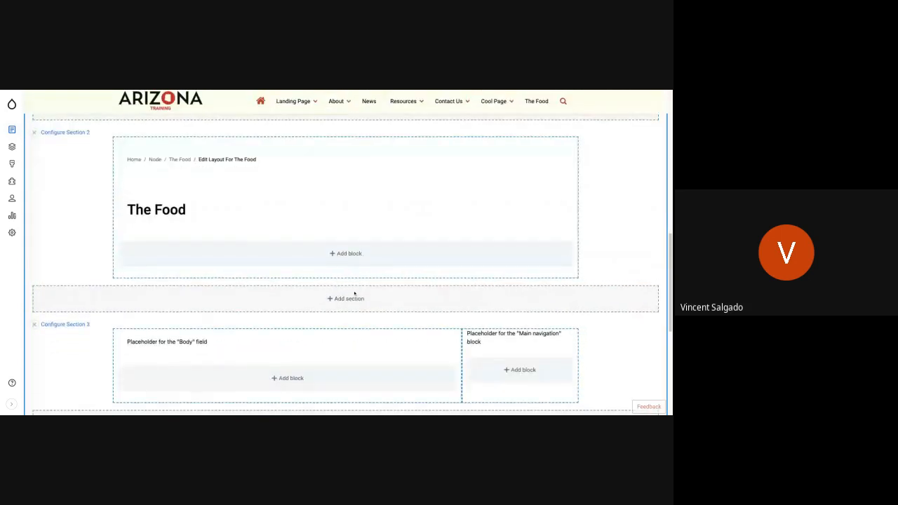
click(349, 253)
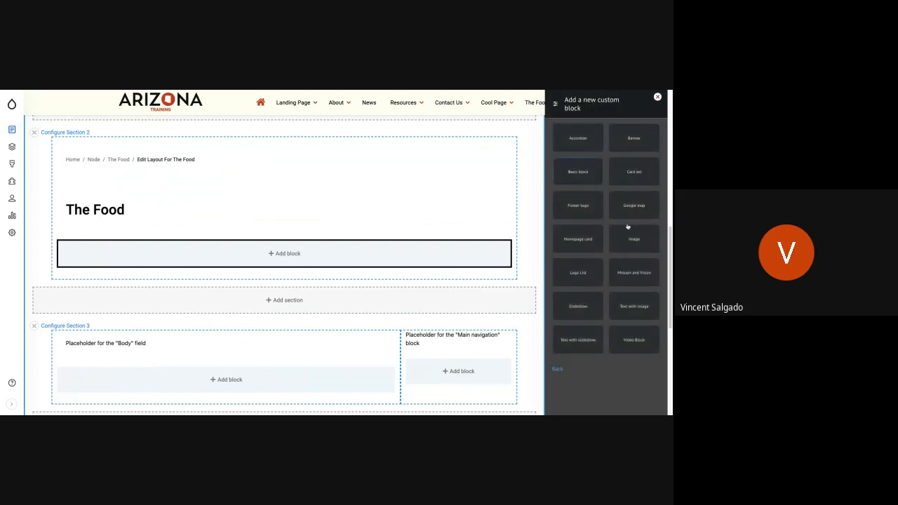
click(633, 173)
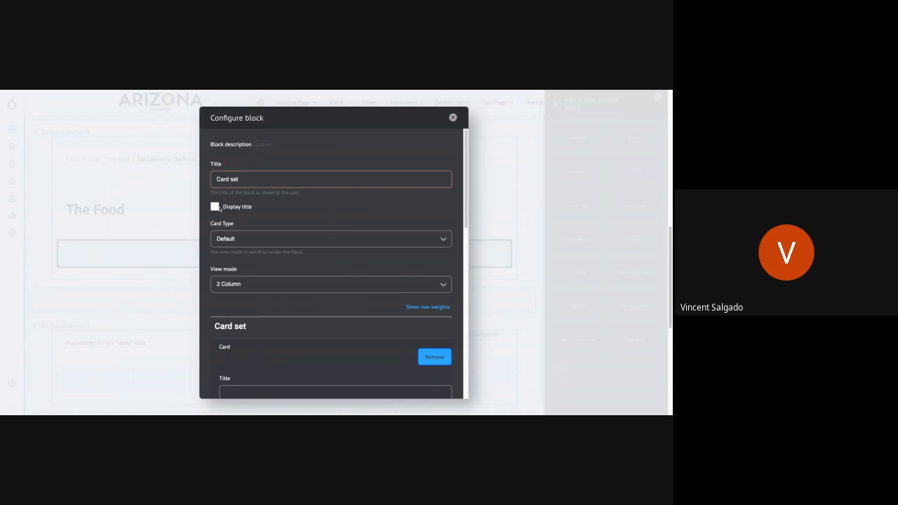
Set the card set's card type to Basic card and its view mode to 3 Column.
click(229, 240)
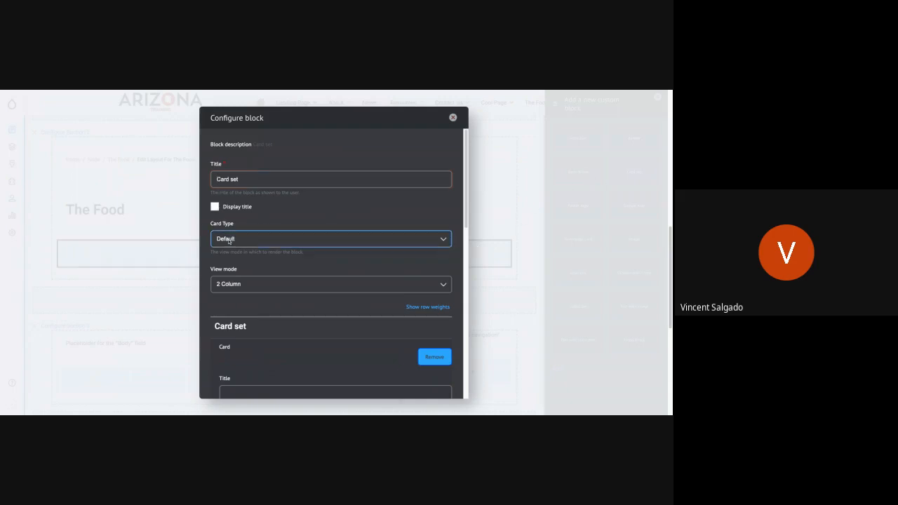
click(241, 220)
scroll(247, 269, down, 1)
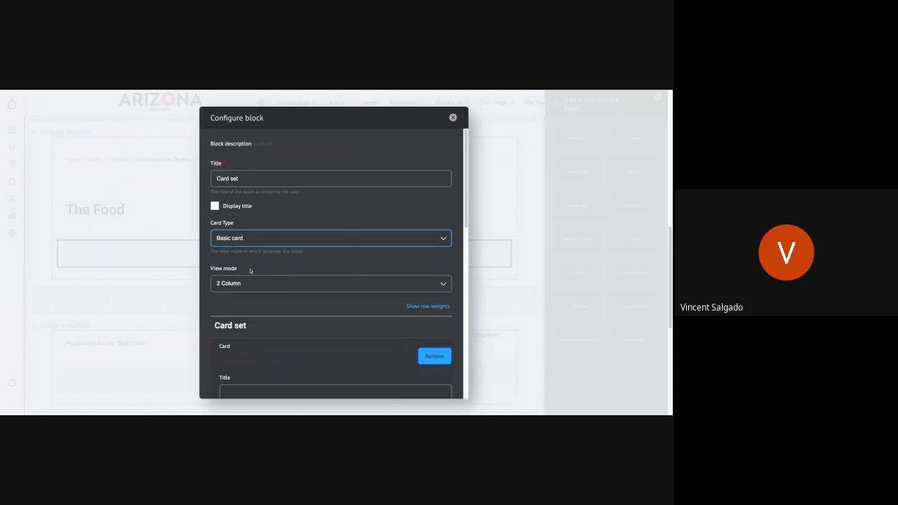
click(238, 278)
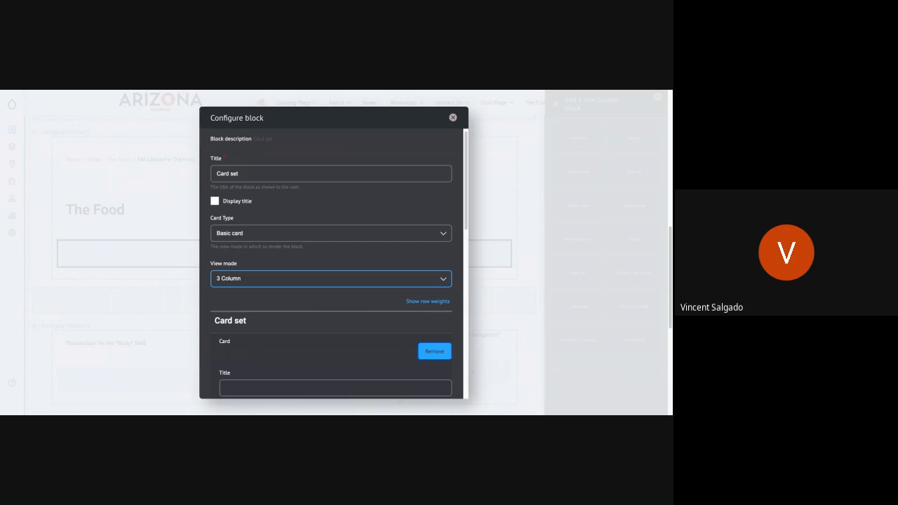
Review the first card's fields and give the card the title "Card 1".
scroll(265, 278, down, 5)
scroll(264, 279, up, 1)
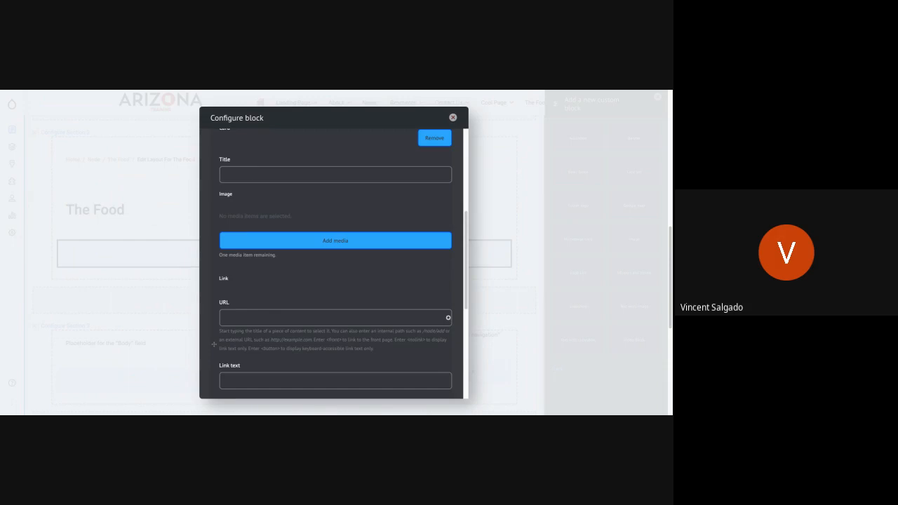
scroll(333, 264, up, 1)
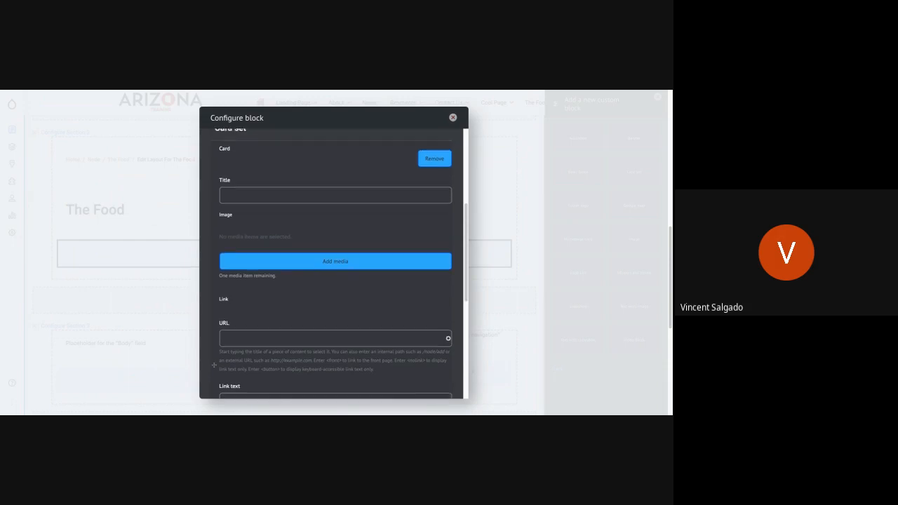
scroll(213, 364, up, 3)
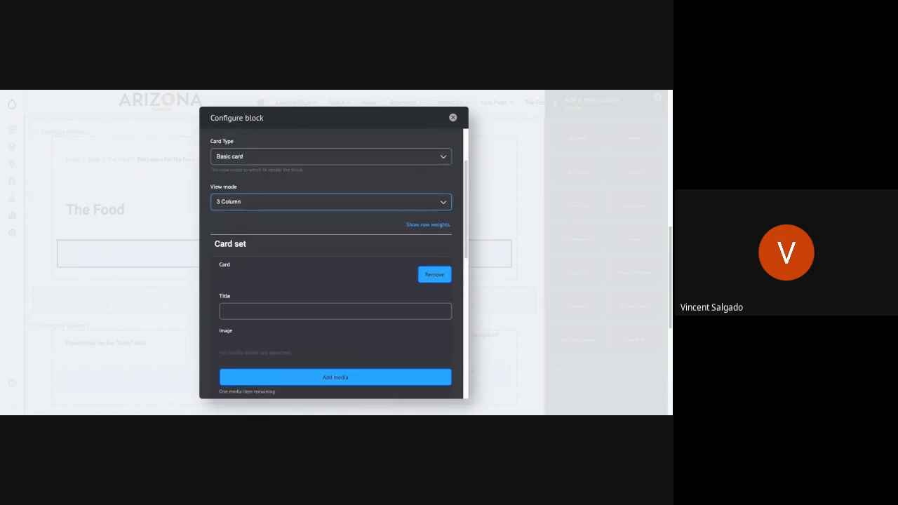
click(226, 311)
text(Card 1)
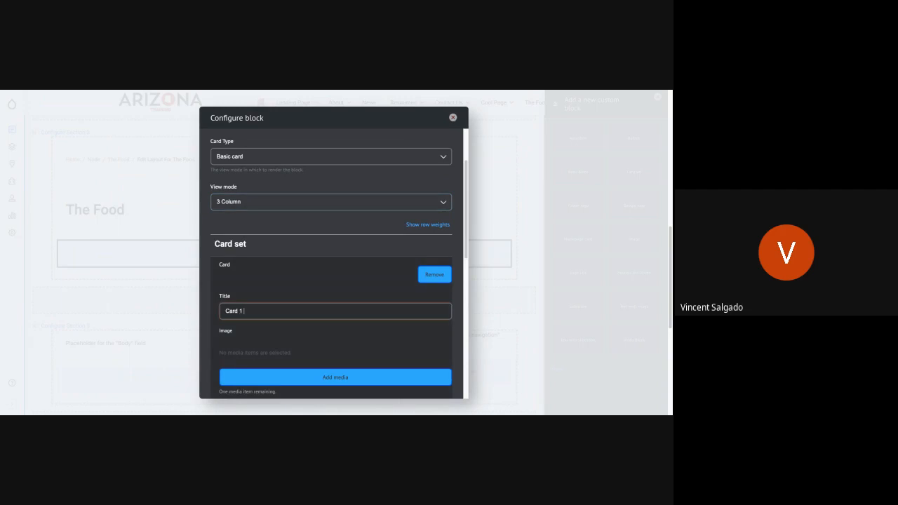
Insert the existing Table-Setting-2 image from the media library into the first card.
click(301, 377)
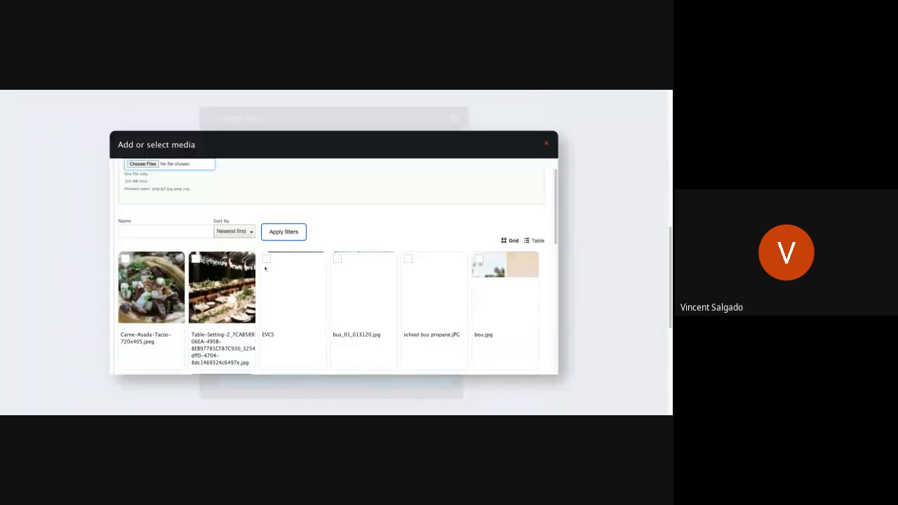
scroll(264, 268, down, 1)
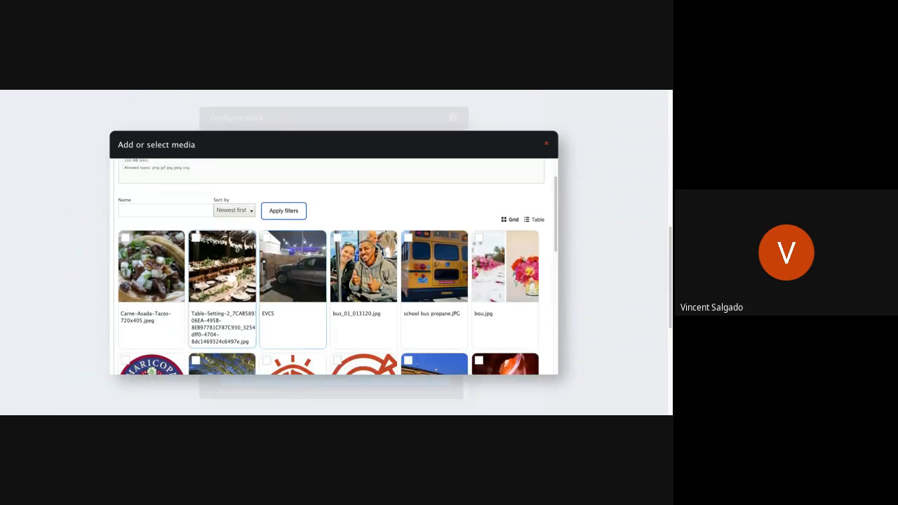
click(208, 284)
scroll(208, 284, down, 10)
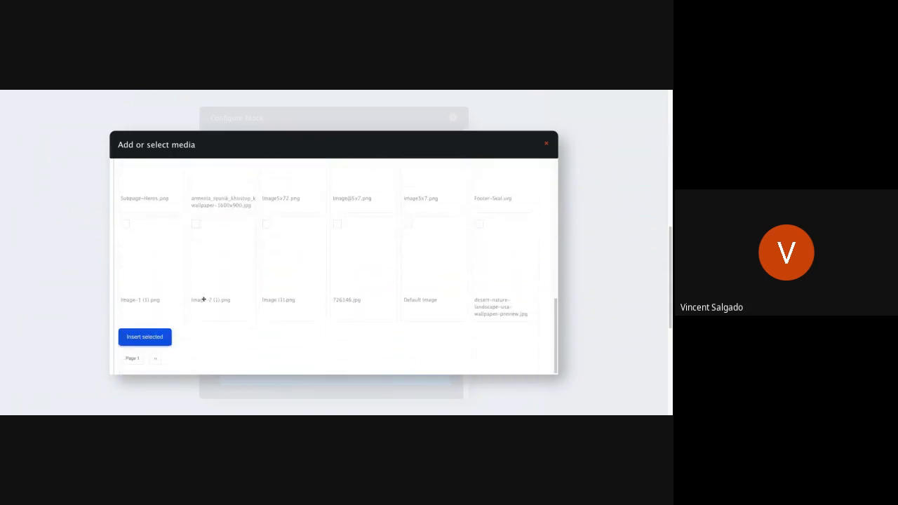
click(150, 338)
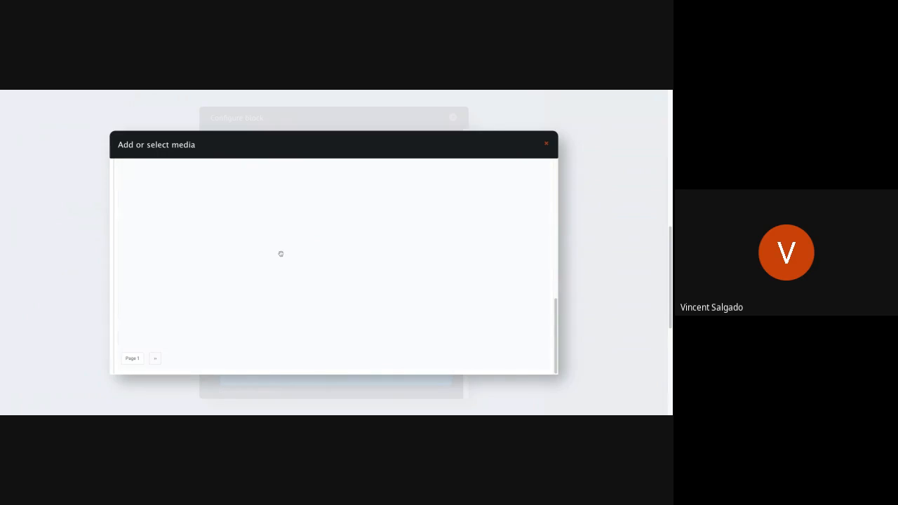
Link the first card to the About page with the link text "Learn More".
scroll(278, 273, down, 3)
scroll(278, 273, down, 3)
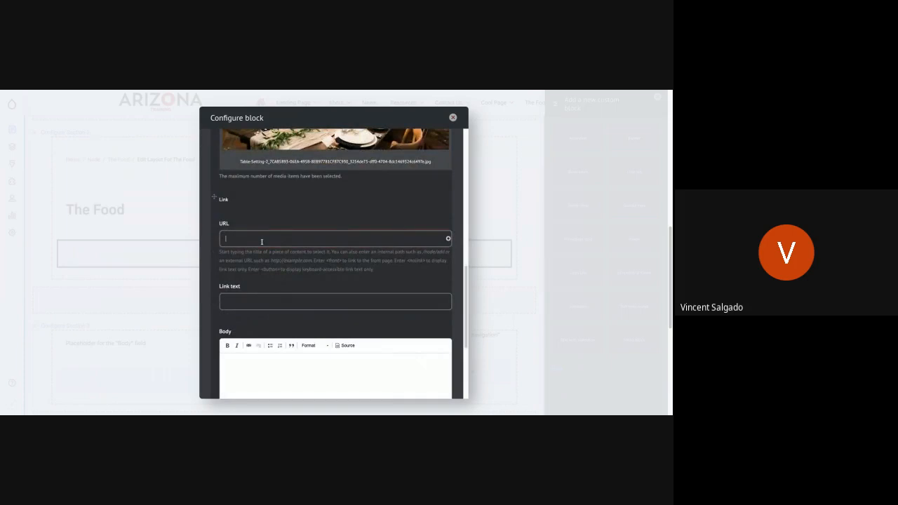
text(about)
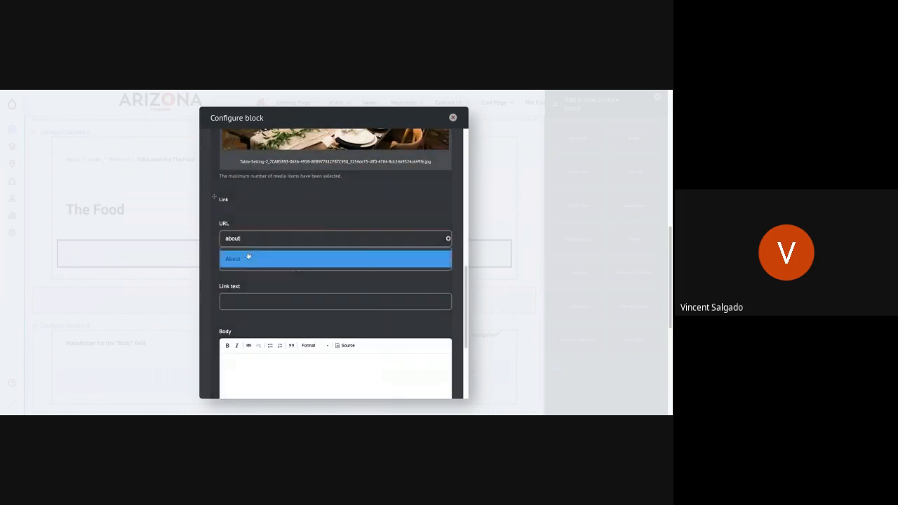
click(248, 259)
click(245, 302)
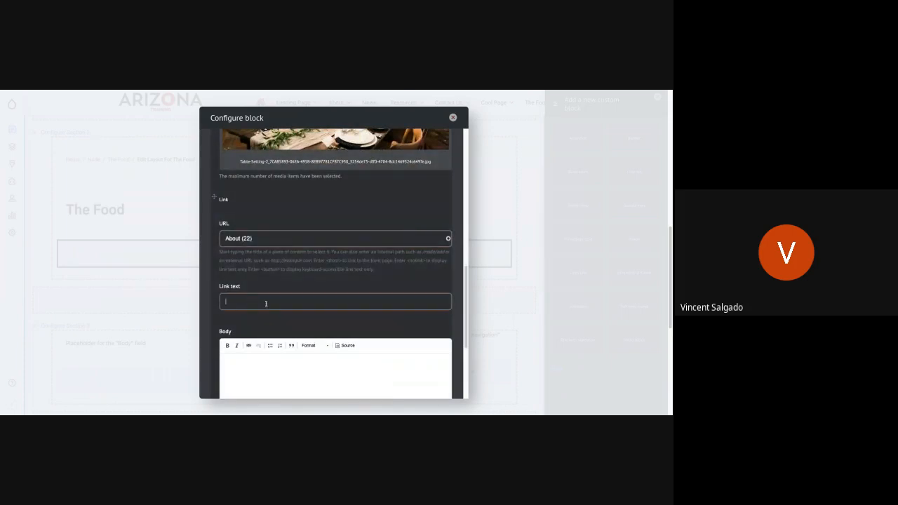
text(Learn More)
Clear the first card's link URL and pick the About page again from the suggestions for "Ab".
triple_click(276, 241)
click(276, 241)
triple_click(276, 240)
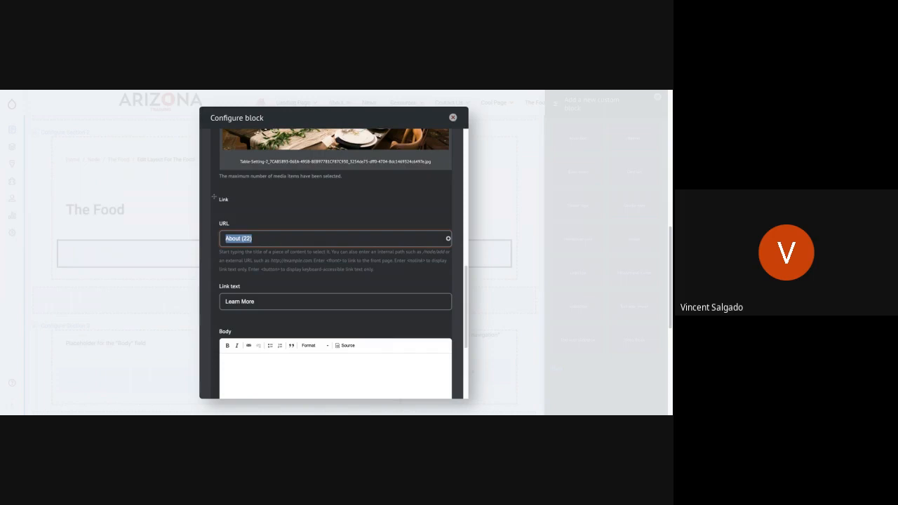
key(BackSpace)
text(Ab)
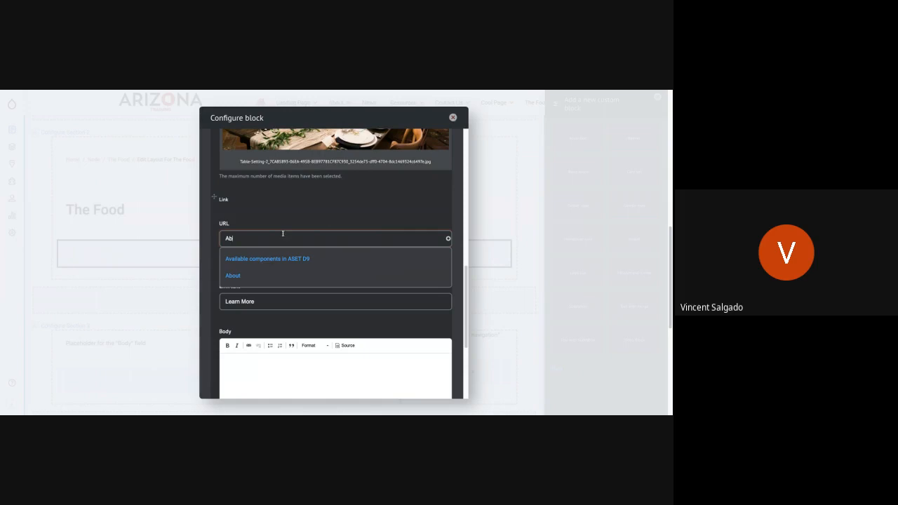
click(250, 277)
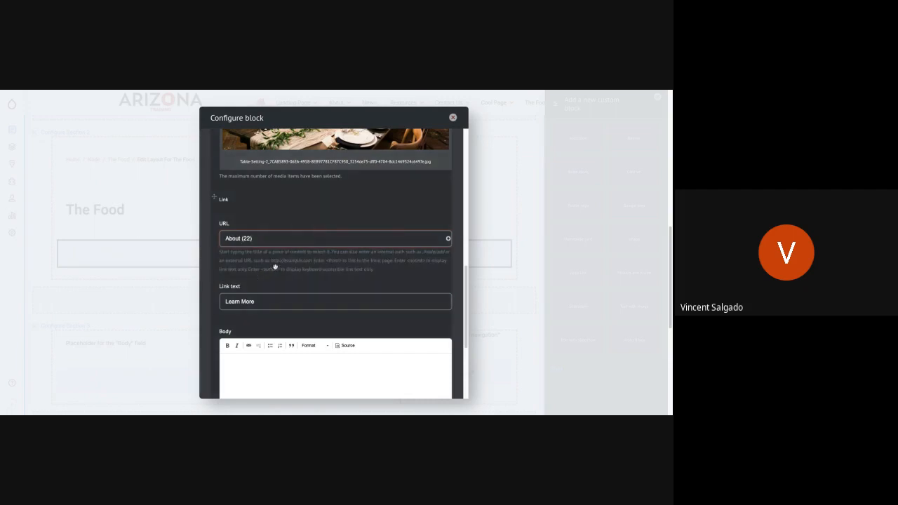
scroll(274, 269, down, 2)
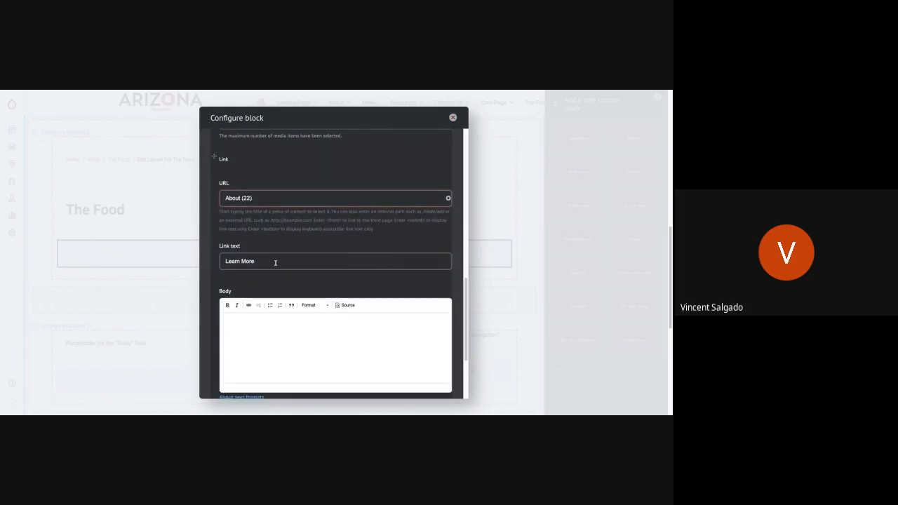
Enter "This is the first card" as the body text of the first card.
click(314, 341)
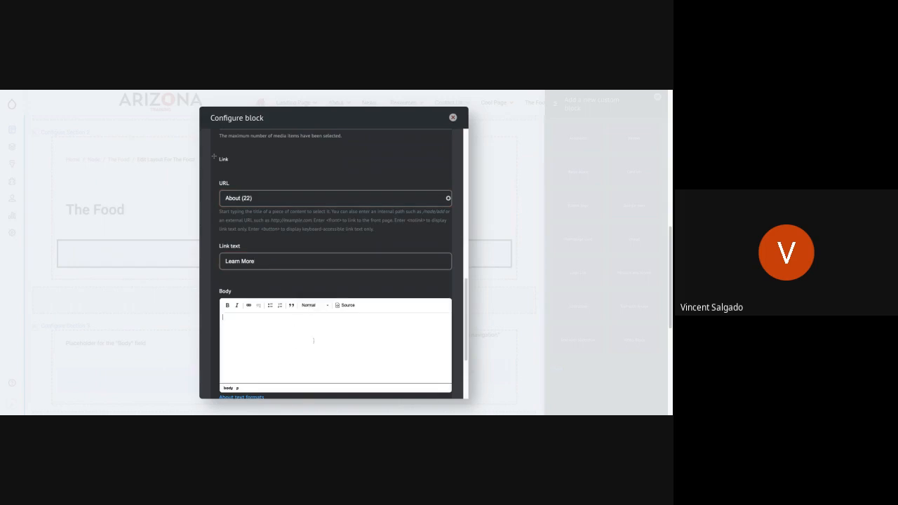
text(This is the first card)
scroll(333, 280, down, 5)
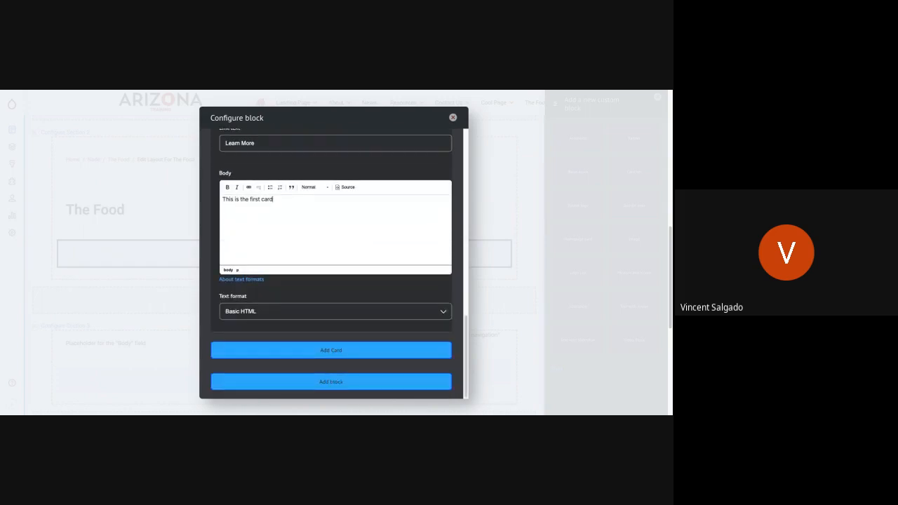
Add a second card to the card set and give it the title "Card 2".
click(268, 348)
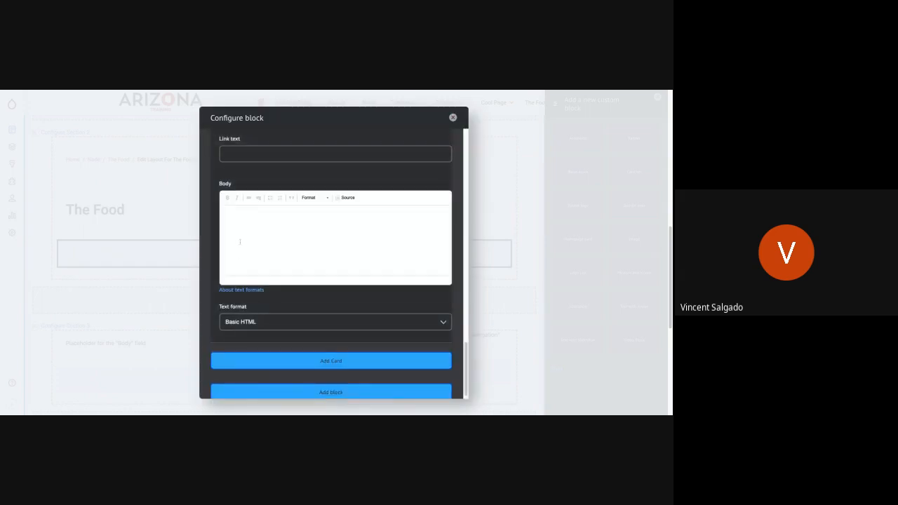
scroll(240, 242, up, 1)
scroll(240, 242, up, 5)
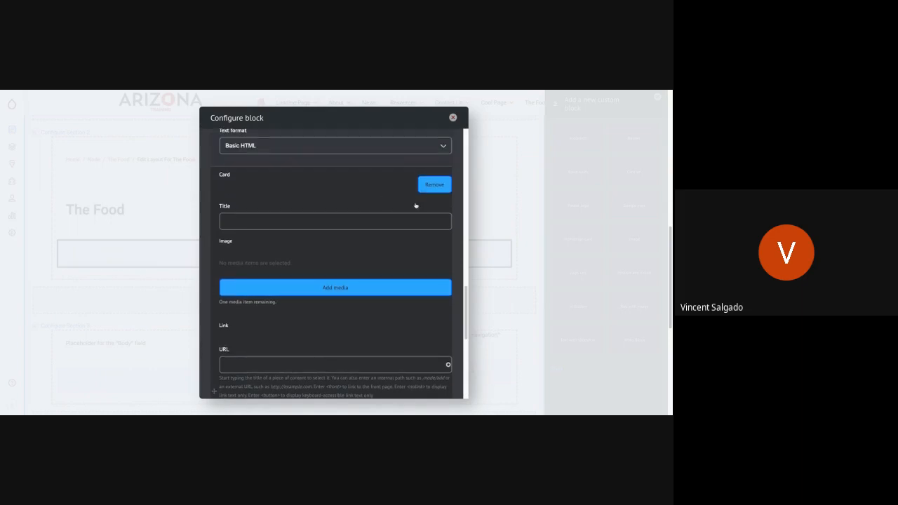
click(233, 221)
text(Card 2)
Insert the existing Carne-Asada-Tacos-720x405.jpeg image from the media library into the second card.
click(269, 287)
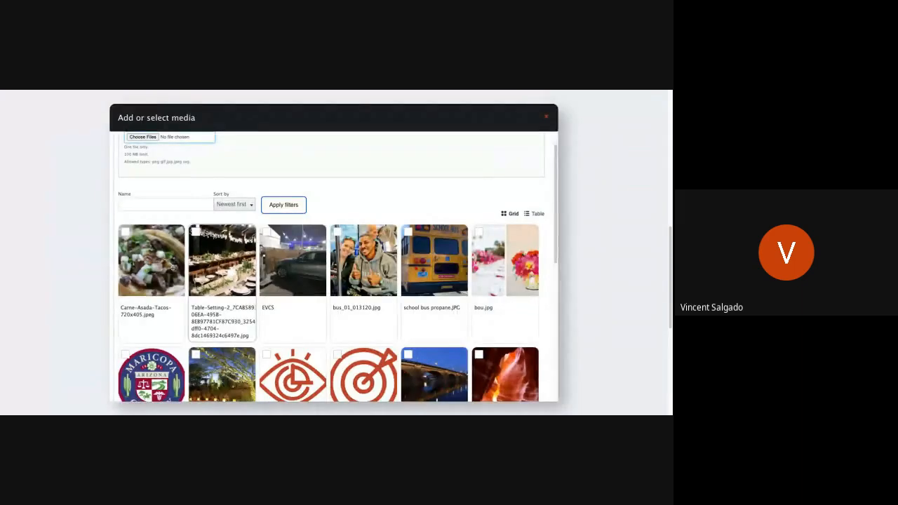
click(155, 280)
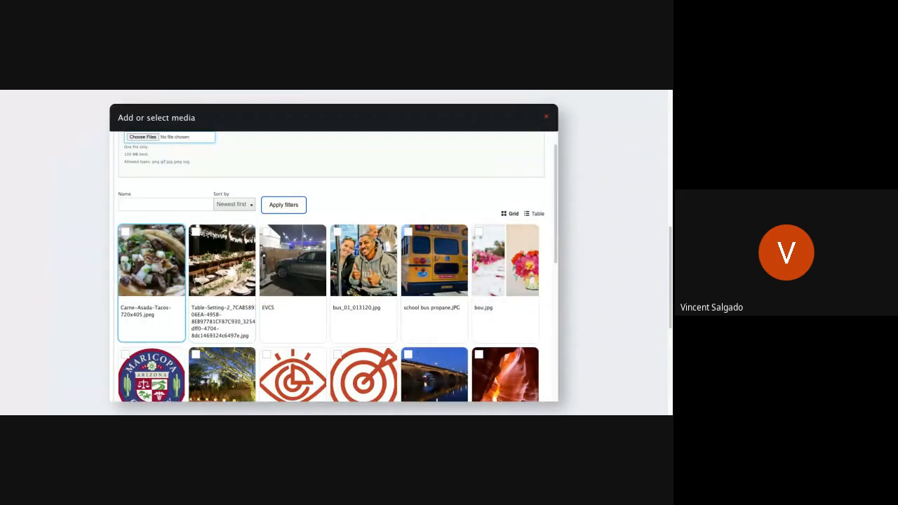
scroll(156, 293, down, 10)
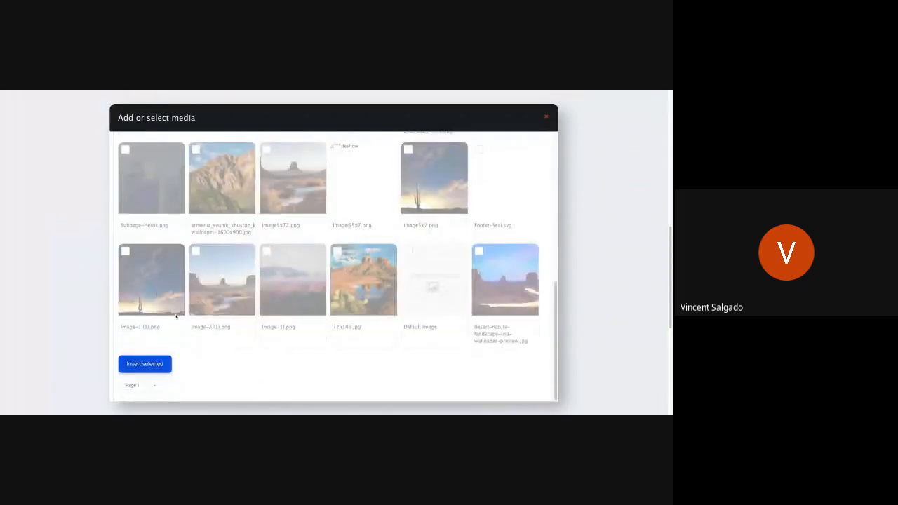
click(149, 366)
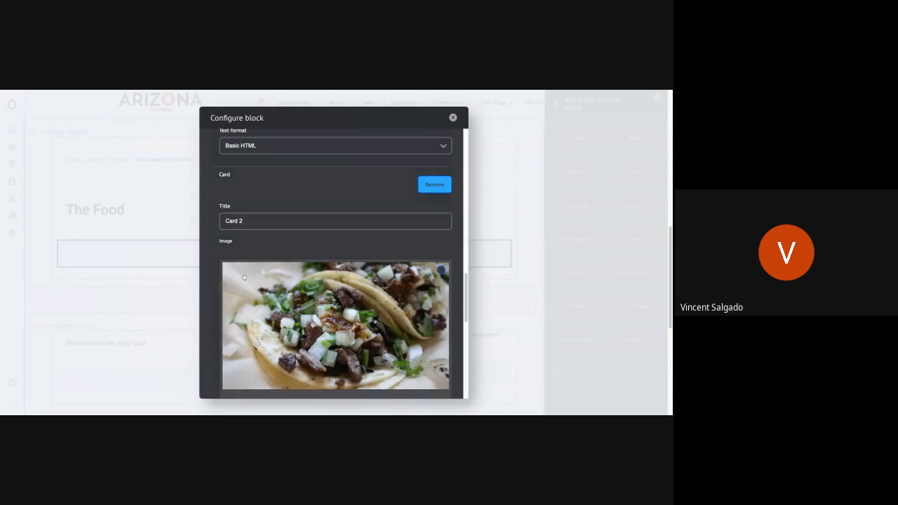
Link the second card to Landing Page 3 with the link text "Learn More".
scroll(244, 277, down, 5)
scroll(244, 278, down, 5)
scroll(246, 277, up, 6)
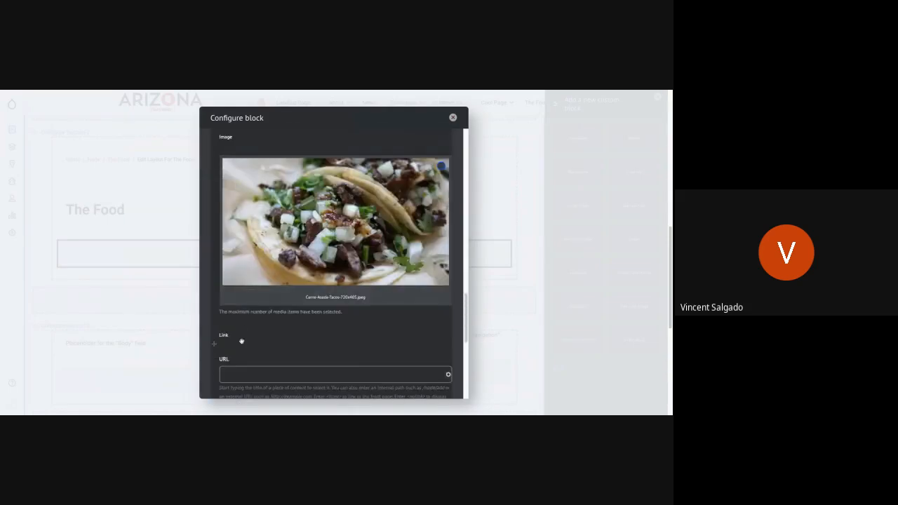
scroll(240, 341, down, 1)
click(246, 321)
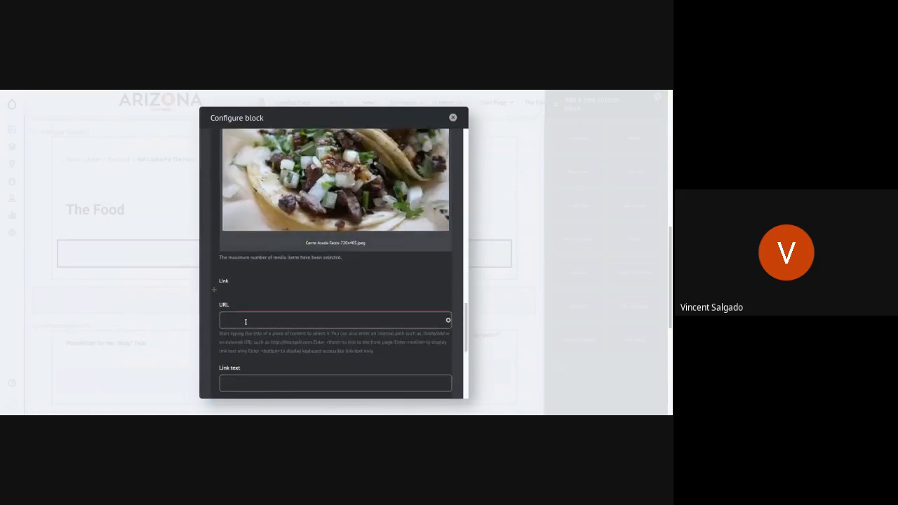
text(Land)
click(247, 343)
click(246, 382)
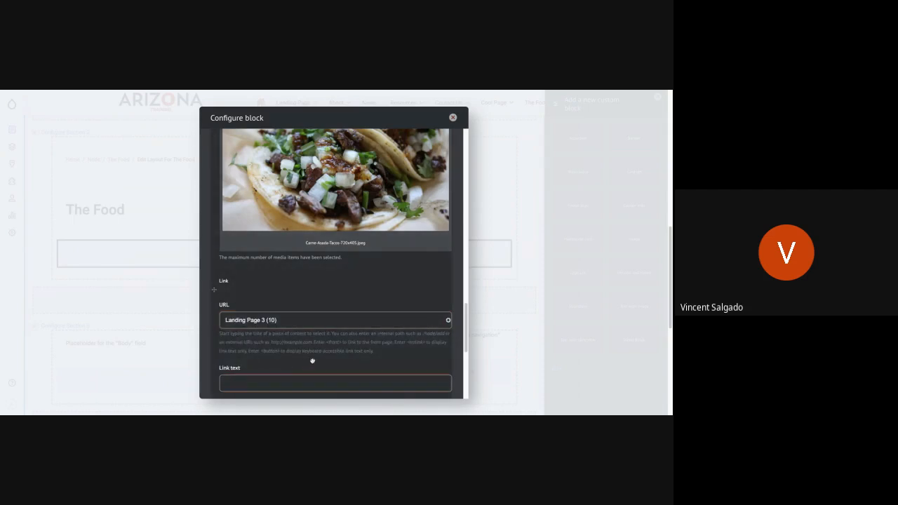
text(Learn More)
Enter "This is card 2" as the body text of the second card.
scroll(315, 327, down, 3)
click(274, 242)
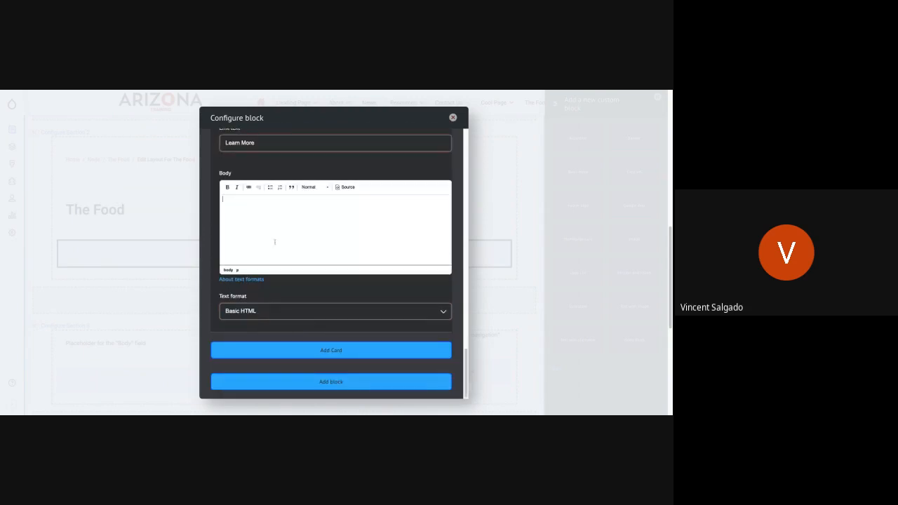
text(This is card 2)
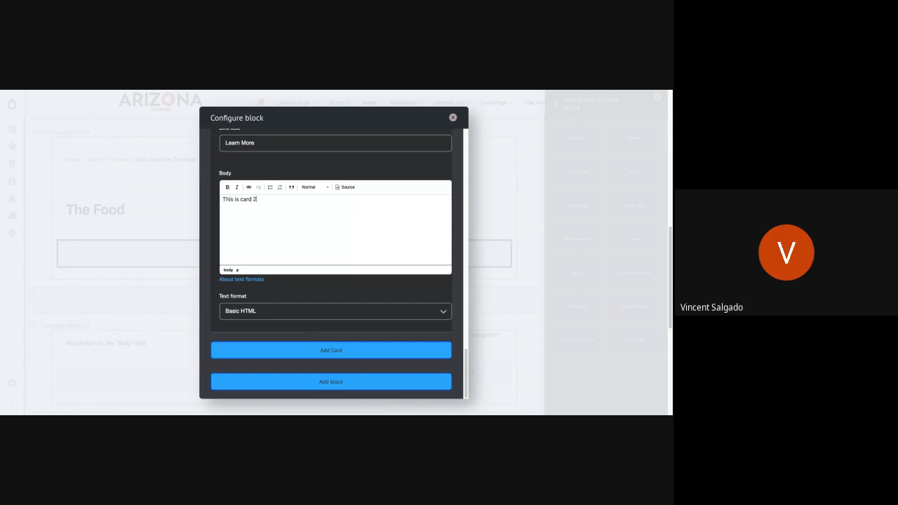
Add a third card to the card set and give it the title "Card 3".
click(260, 349)
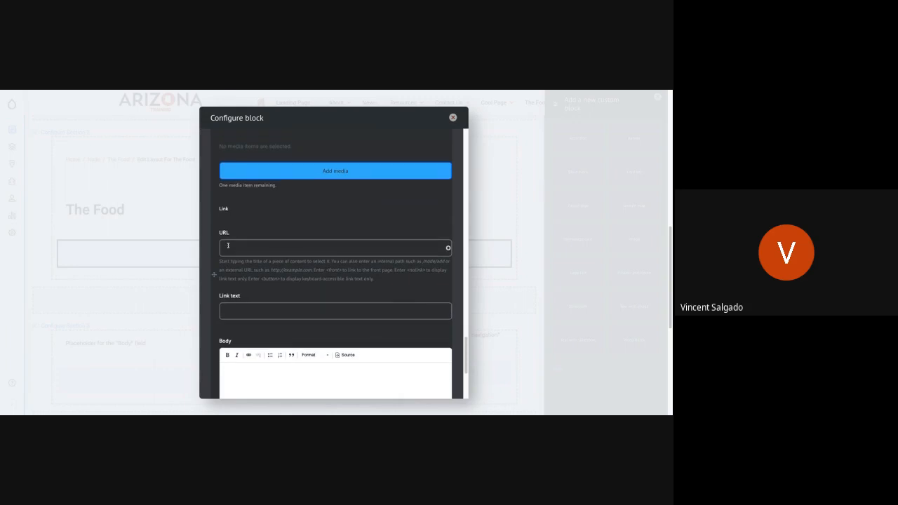
scroll(334, 264, up, 3)
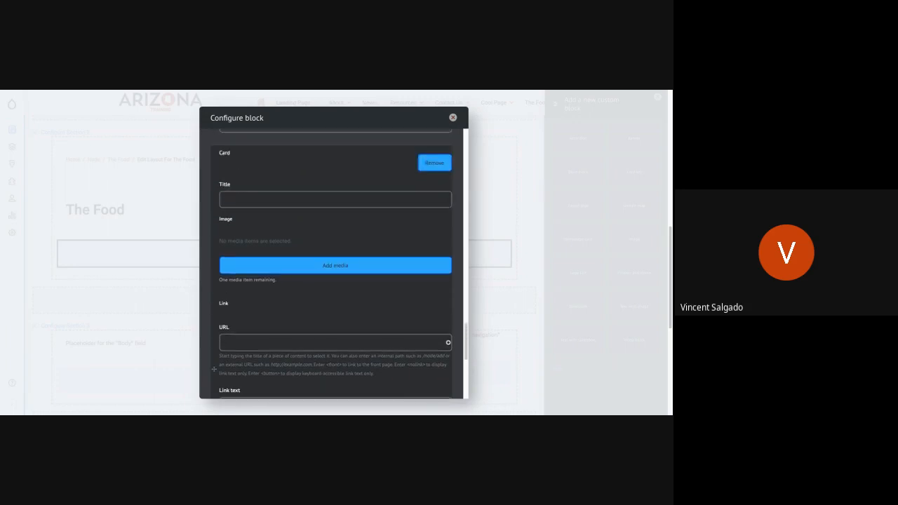
click(242, 204)
text(Card)
text( 4)
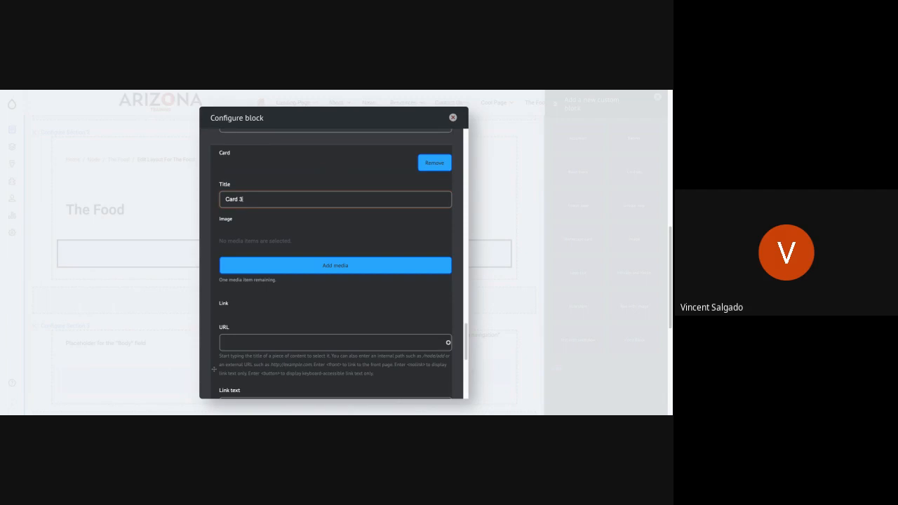
Insert the existing 181228_electric_desert image of the lit tree from the media library into the third card.
click(306, 266)
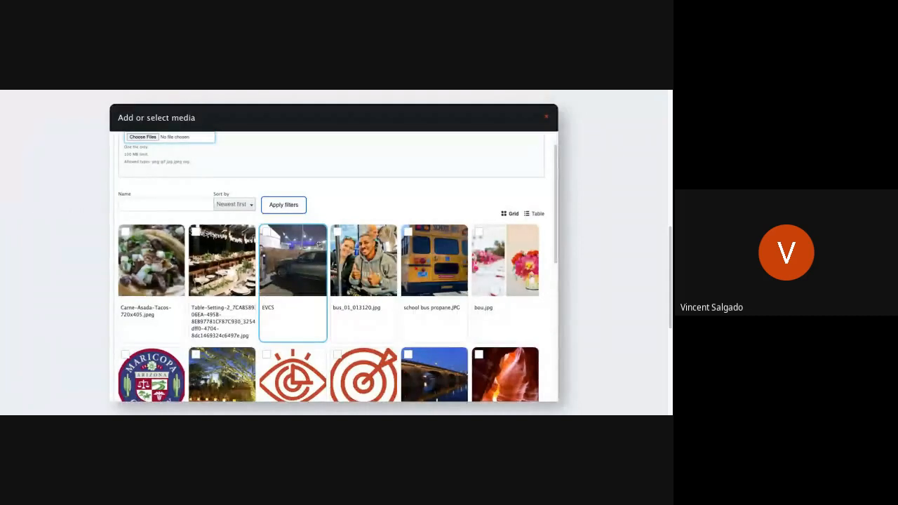
scroll(268, 288, down, 3)
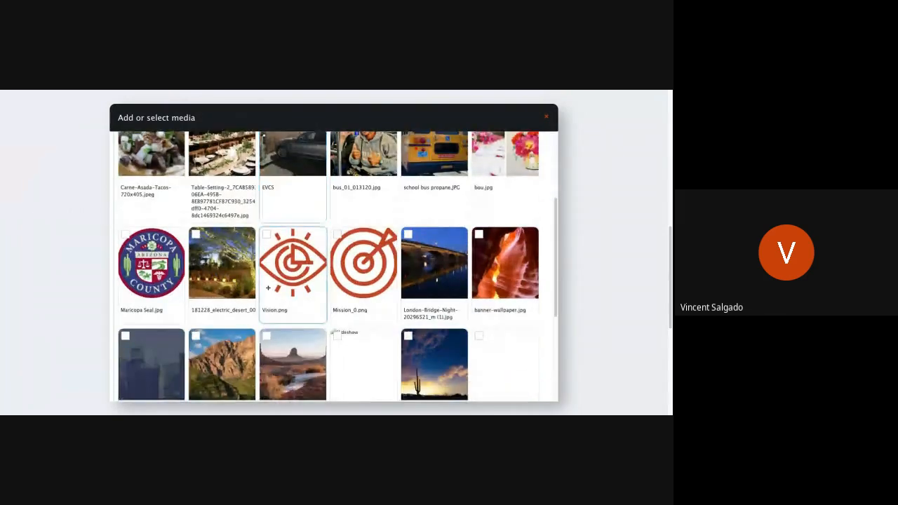
scroll(267, 288, up, 3)
scroll(267, 287, down, 2)
scroll(292, 239, down, 1)
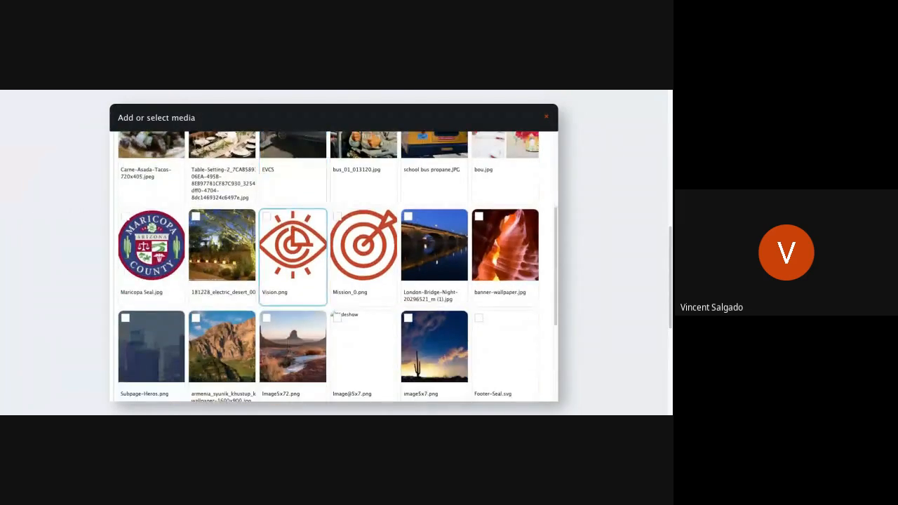
click(222, 246)
scroll(167, 344, down, 3)
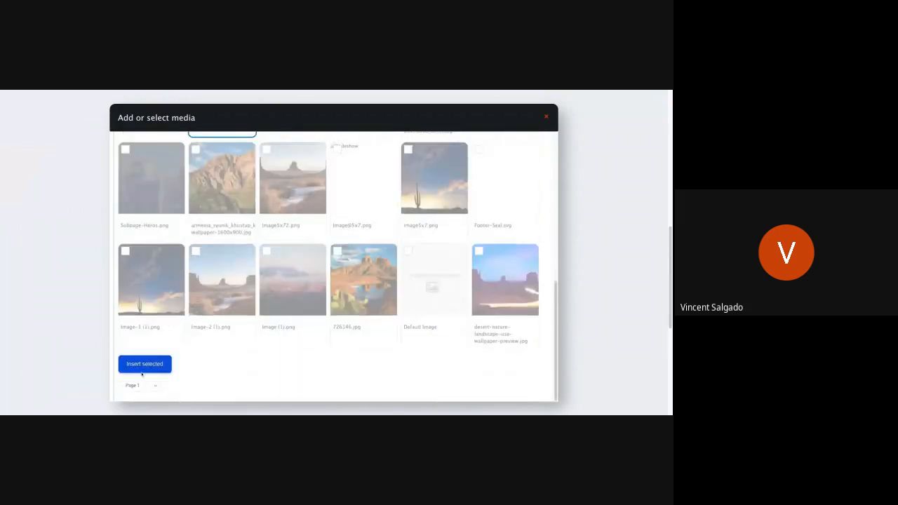
click(152, 363)
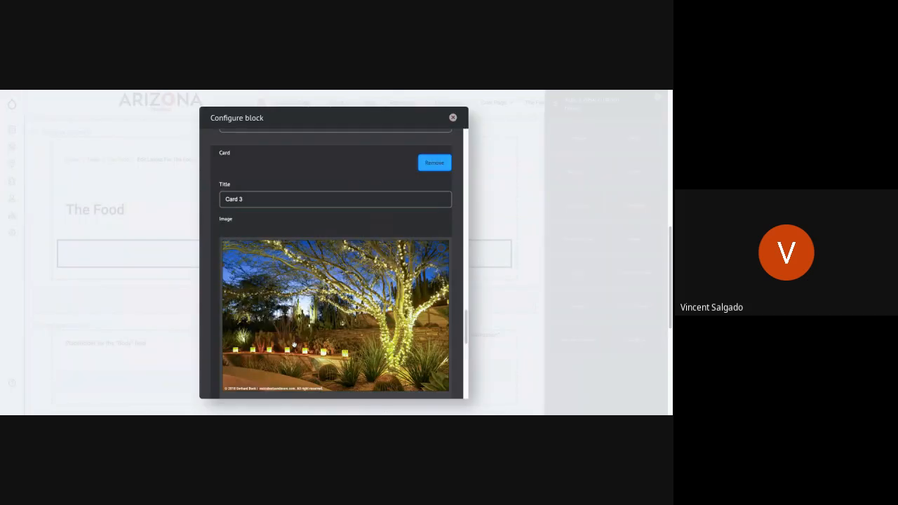
Link the third card to the "Available components in ASET D9" page with the link text "Learn More".
scroll(299, 330, down, 6)
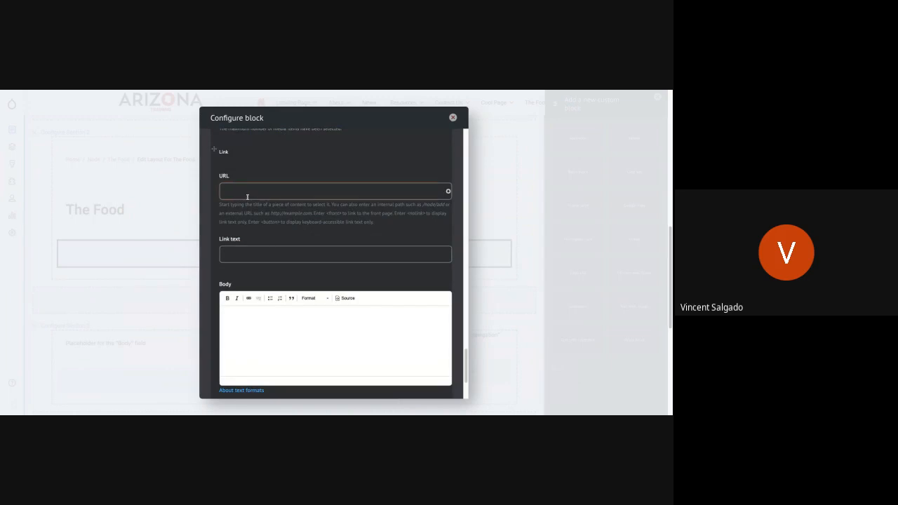
text(Comp)
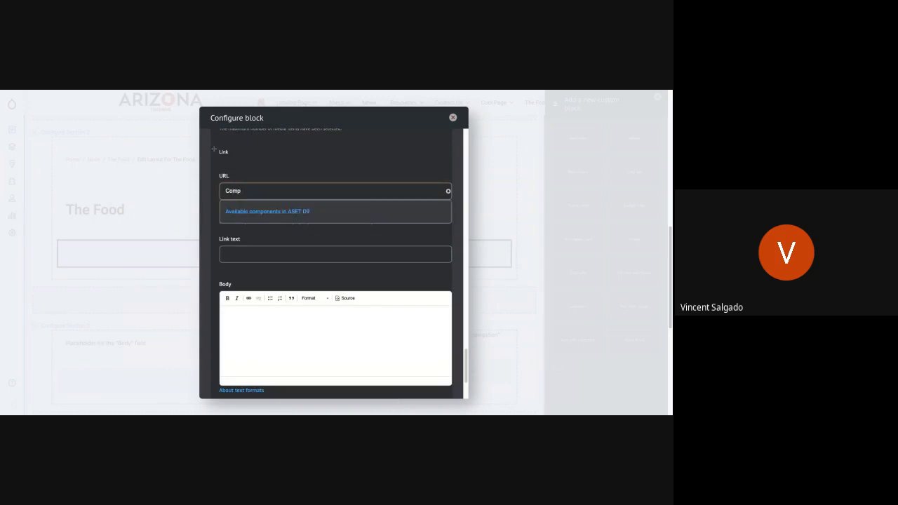
click(259, 209)
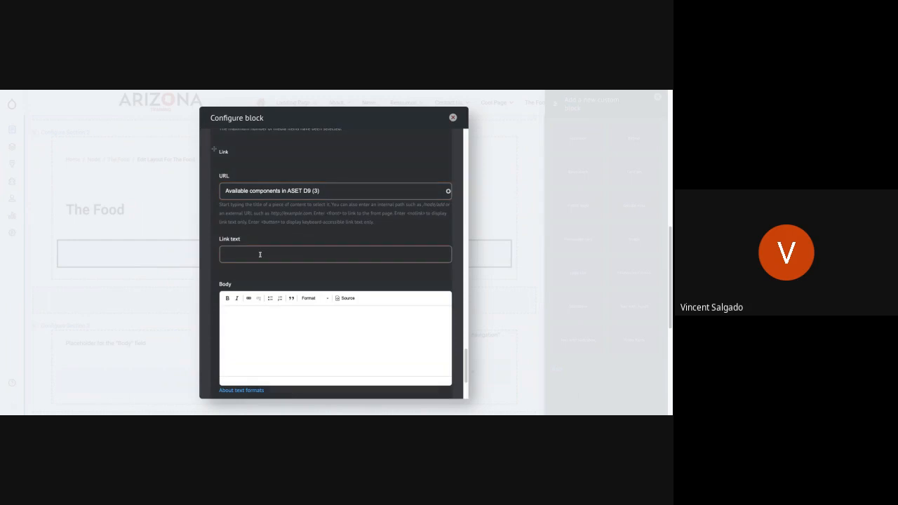
click(259, 254)
text(Learn MOre)
key(BackSpace)
key(BackSpace)
key(BackSpace)
text(ore)
Enter "This is card 3" as the third card's body text and add the card set block to the layout.
click(272, 321)
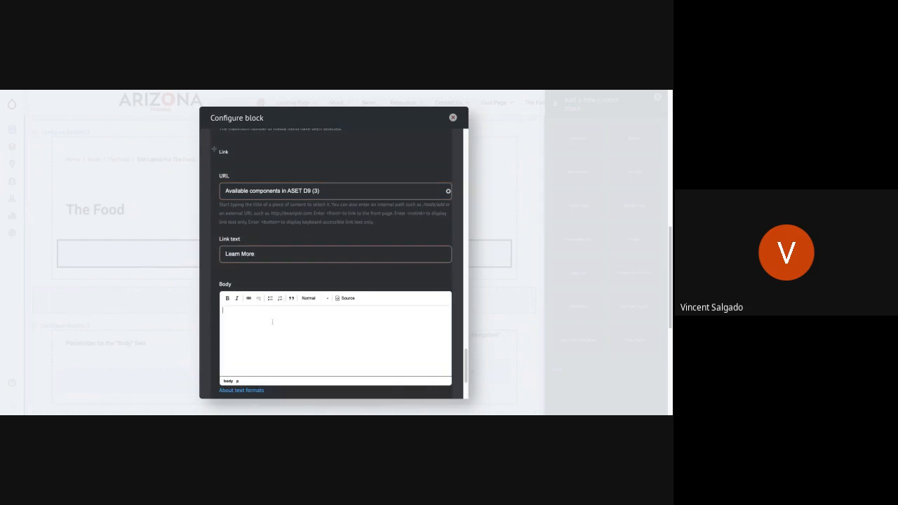
text(This is card 3)
scroll(307, 341, down, 3)
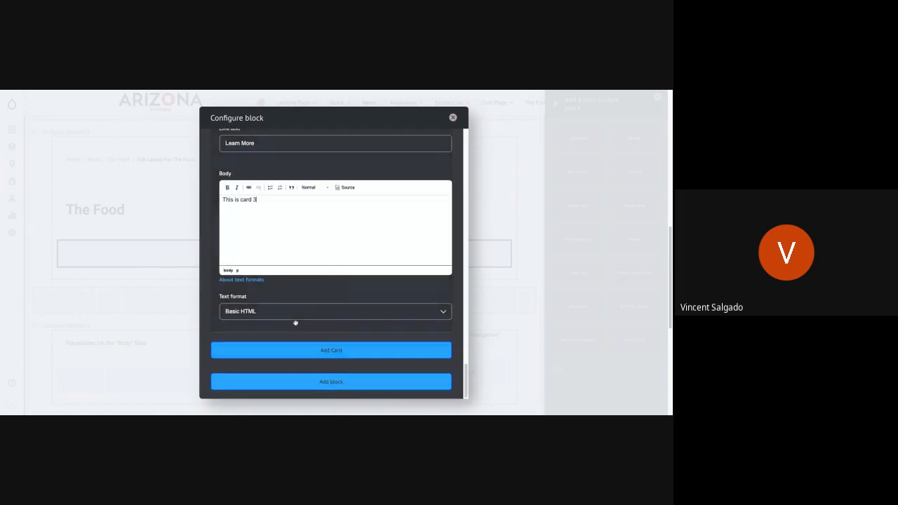
click(300, 386)
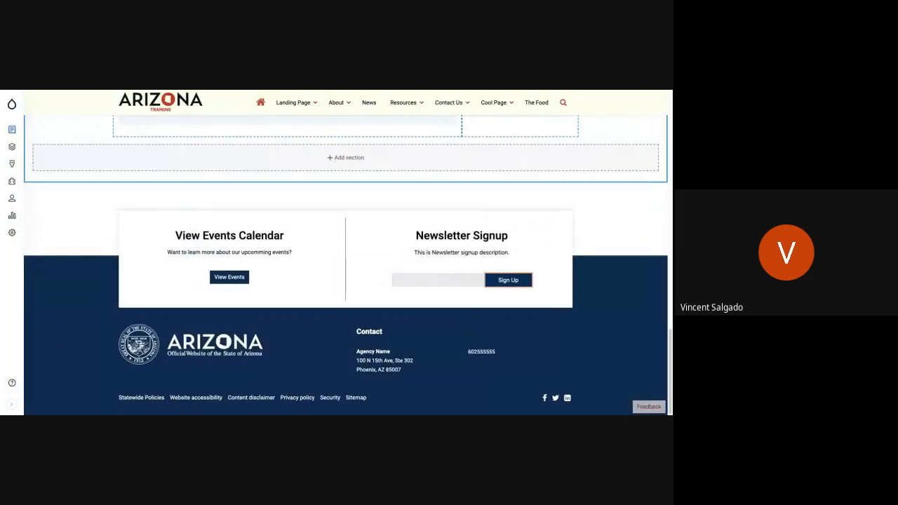
Check the new card set in the layout of The Food page and save the layout.
scroll(324, 253, up, 5)
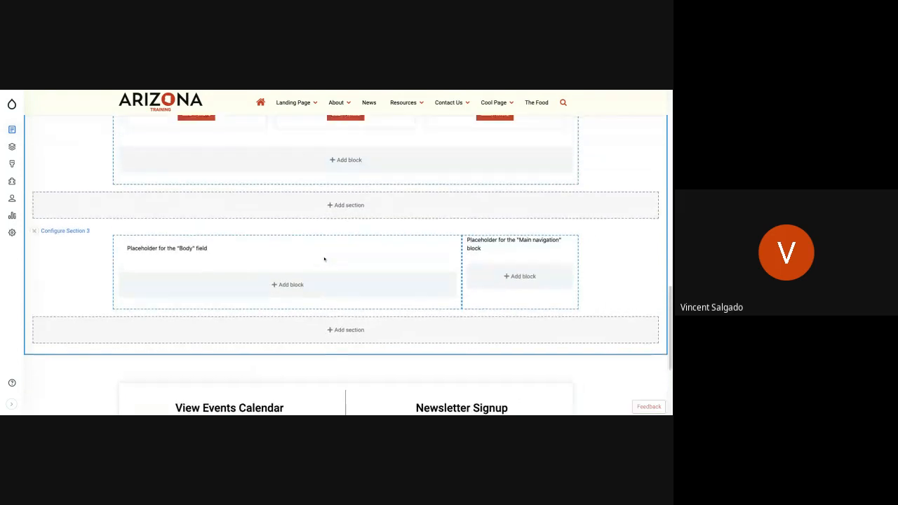
scroll(324, 259, up, 5)
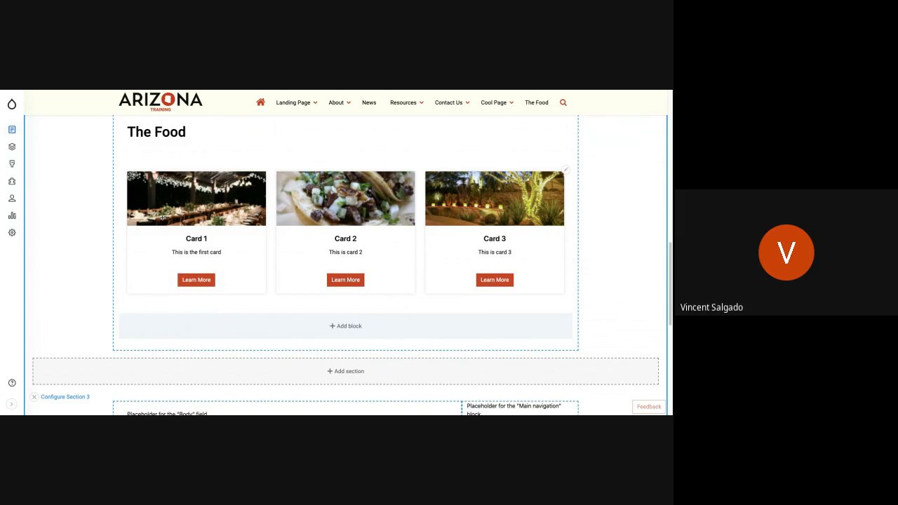
scroll(162, 217, up, 15)
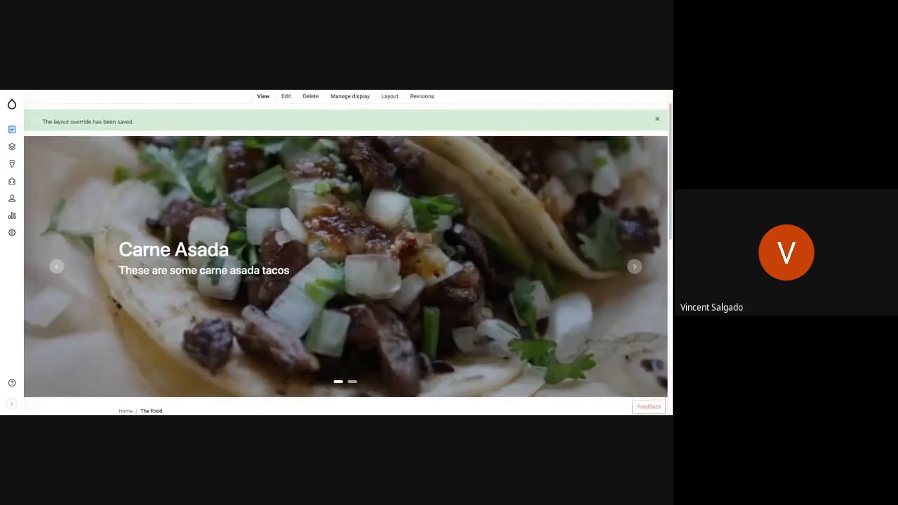
Examine the slideshow and card set on the saved The Food page.
scroll(348, 253, down, 1)
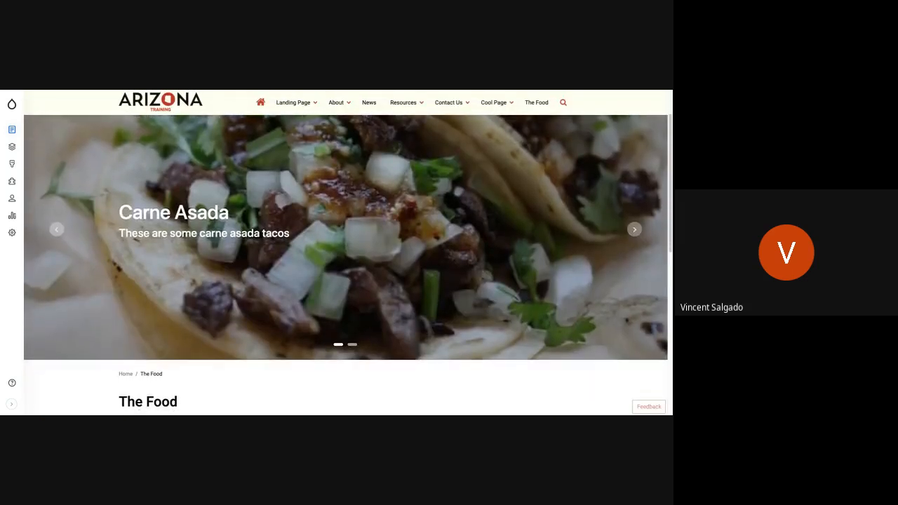
scroll(348, 252, down, 5)
scroll(348, 252, down, 1)
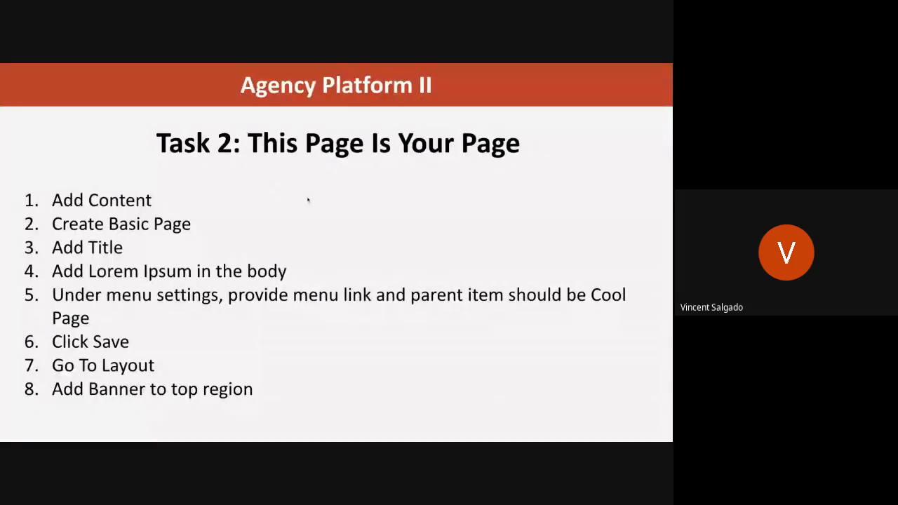
click(308, 200)
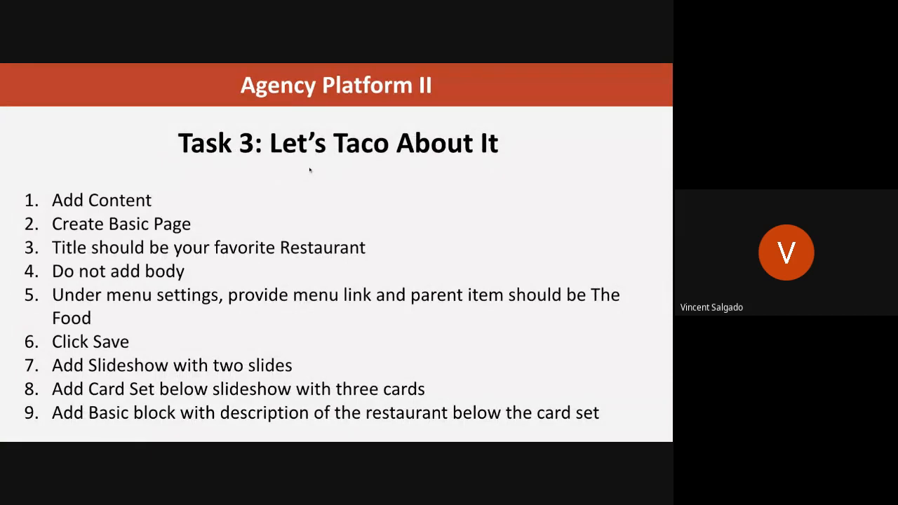